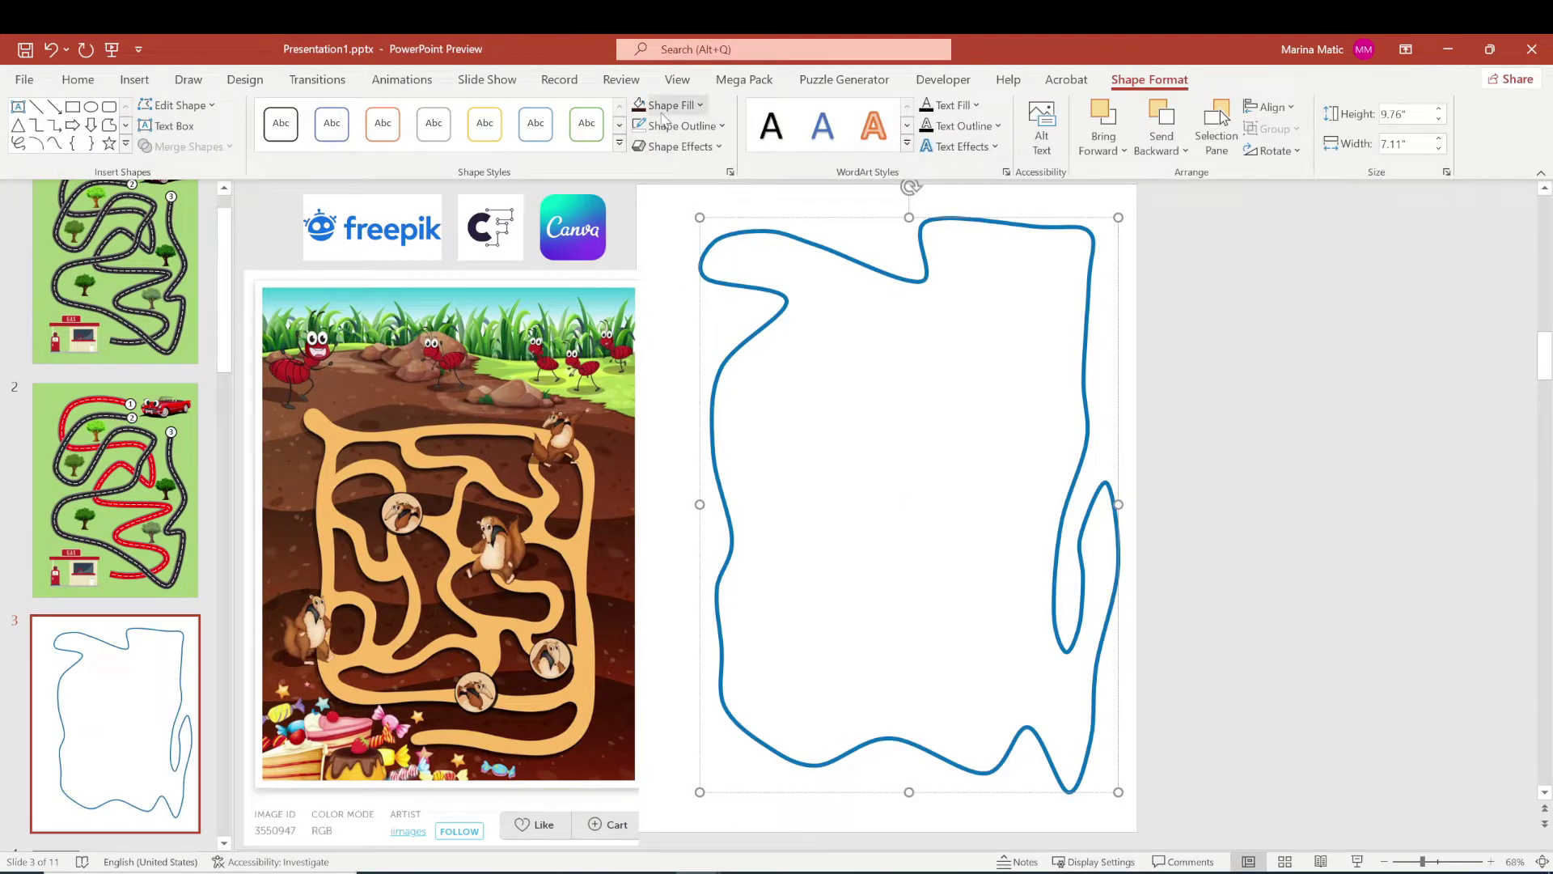
- Fill the large closed maze shape with dark brown, remove its blue outline, and shift it slightly left and down on the page
{"action": "left_click", "coordinate": [663, 112]}
{"action": "left_click", "coordinate": [645, 111]}
{"action": "left_click", "coordinate": [639, 125]}
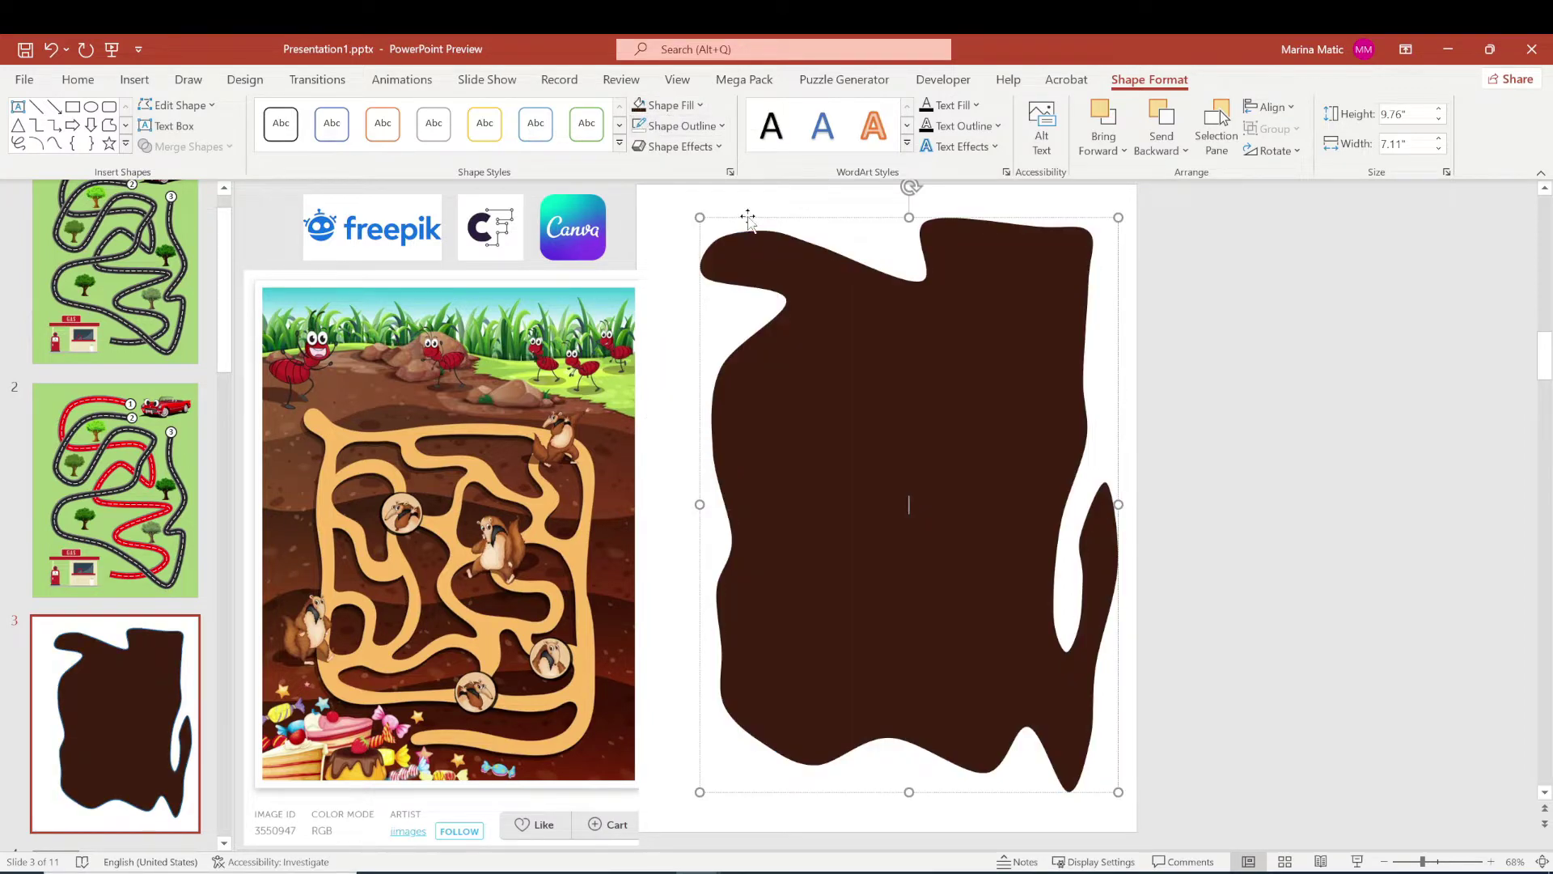
{"action": "left_click_drag", "start_coordinate": [794, 268], "coordinate": [779, 272]}
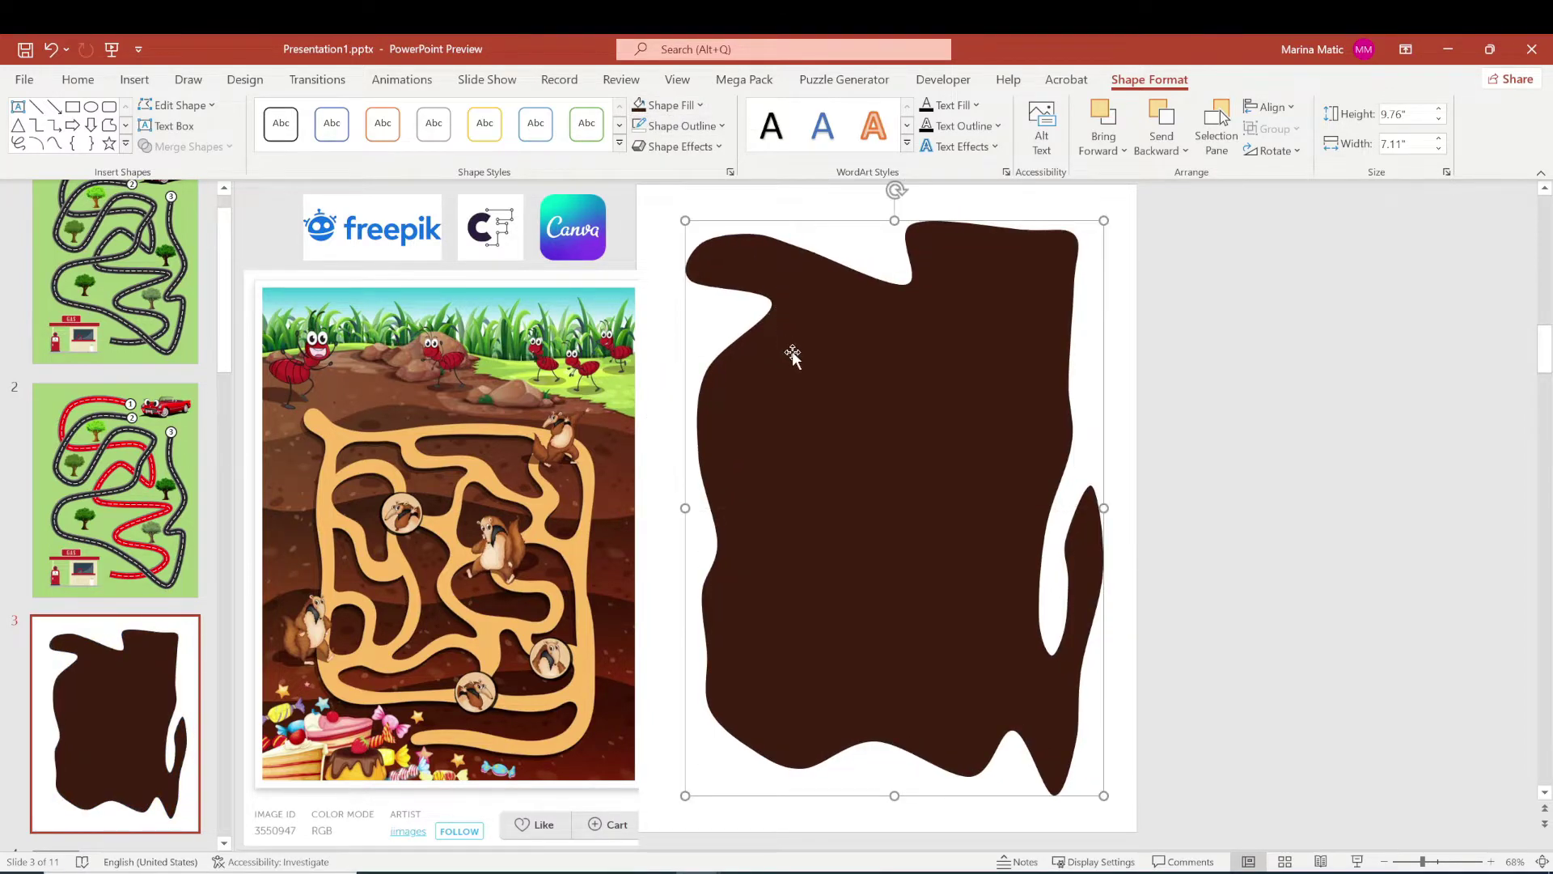
{"action": "mouse_move", "coordinate": [813, 320]}
{"action": "left_mouse_down"}
{"action": "mouse_move", "coordinate": [838, 323]}
{"action": "mouse_move", "coordinate": [814, 326]}
{"action": "left_mouse_up"}
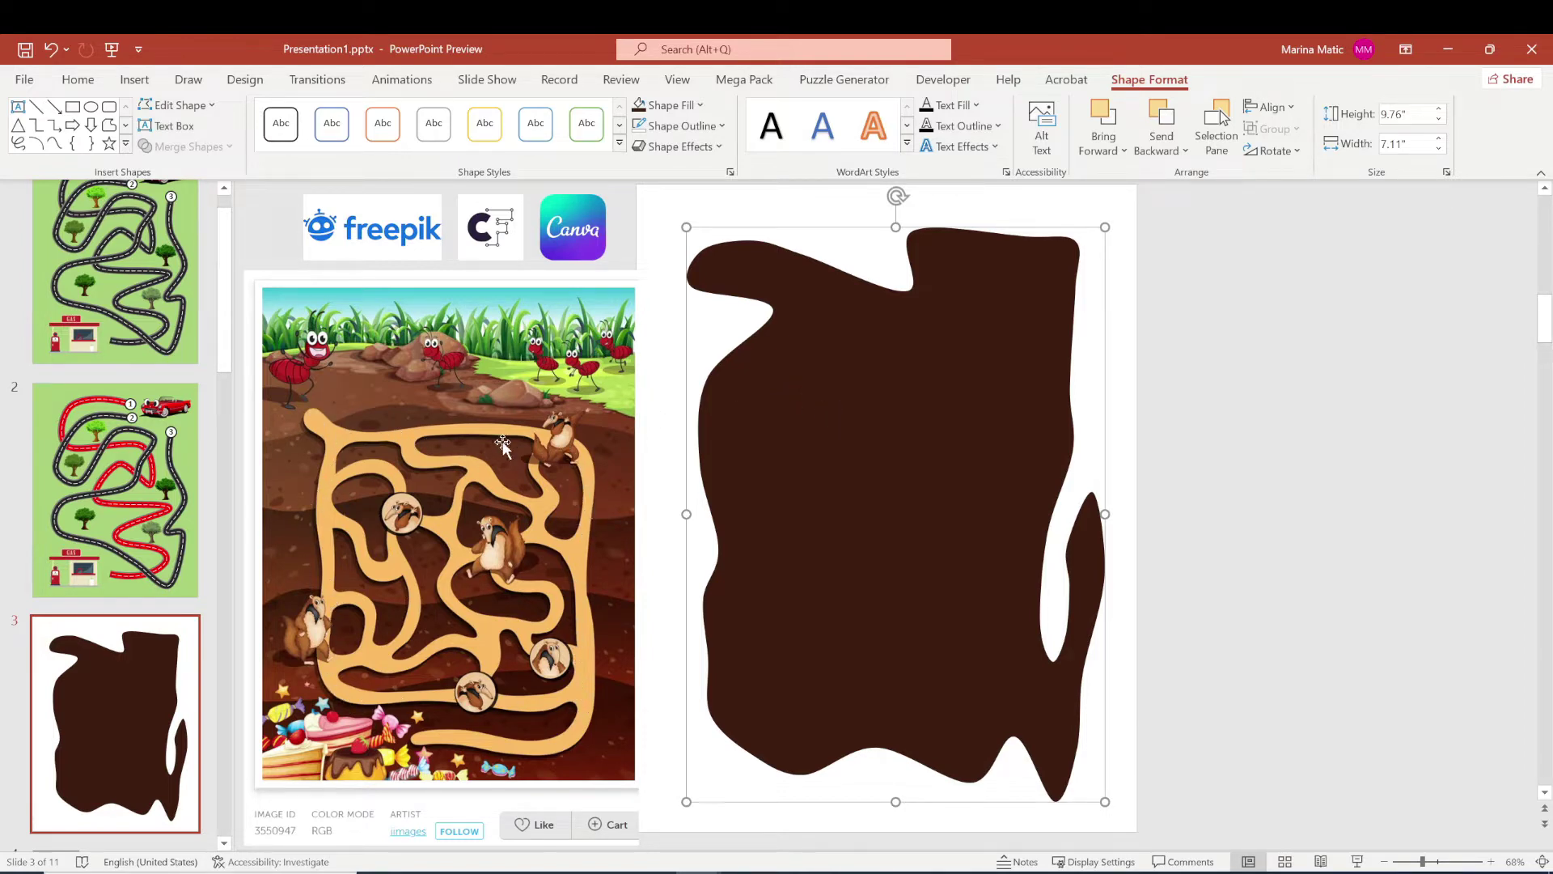
- Draw a closed curve about 0.98" high by 2.18" wide inside the brown shape's upper-left arm, filled light orange with no outline
{"action": "left_click", "coordinate": [55, 146]}
{"action": "left_click", "coordinate": [799, 286]}
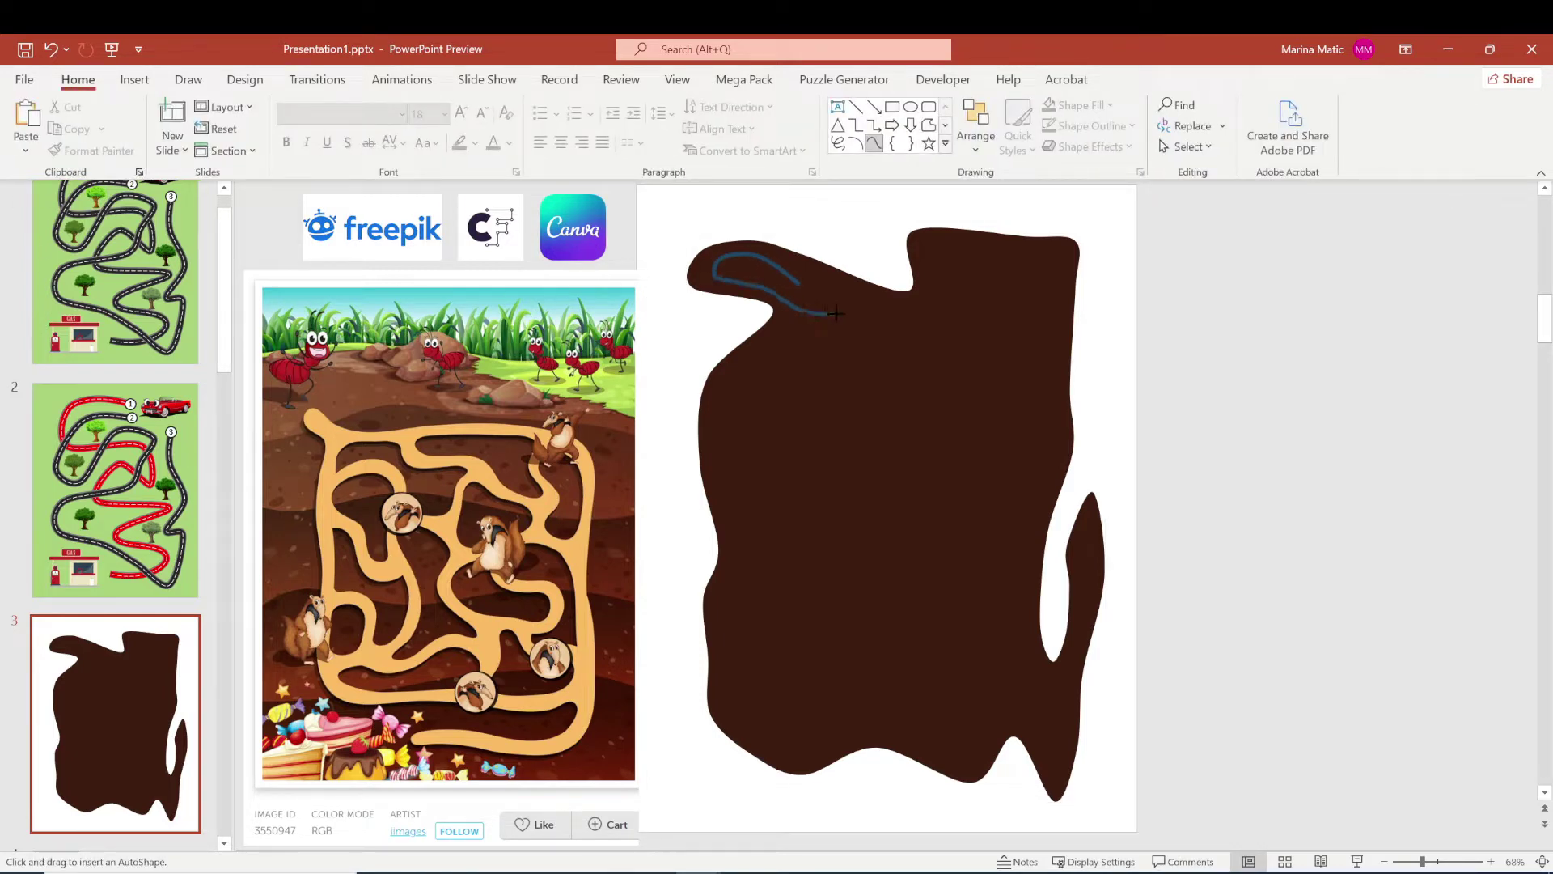
{"action": "left_click", "coordinate": [801, 285]}
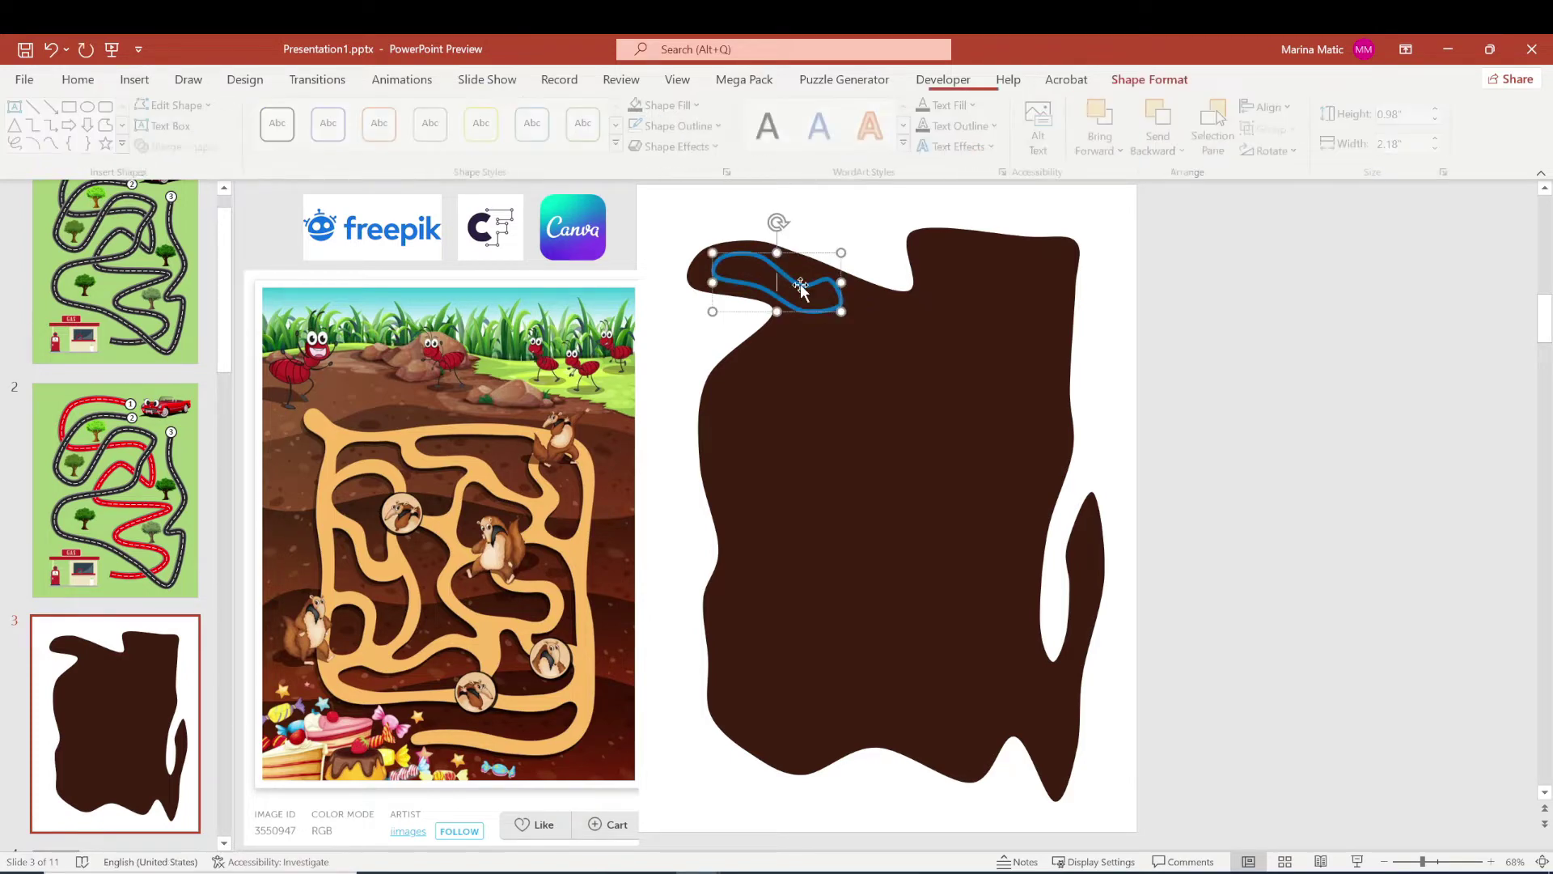
{"action": "left_click", "coordinate": [677, 115]}
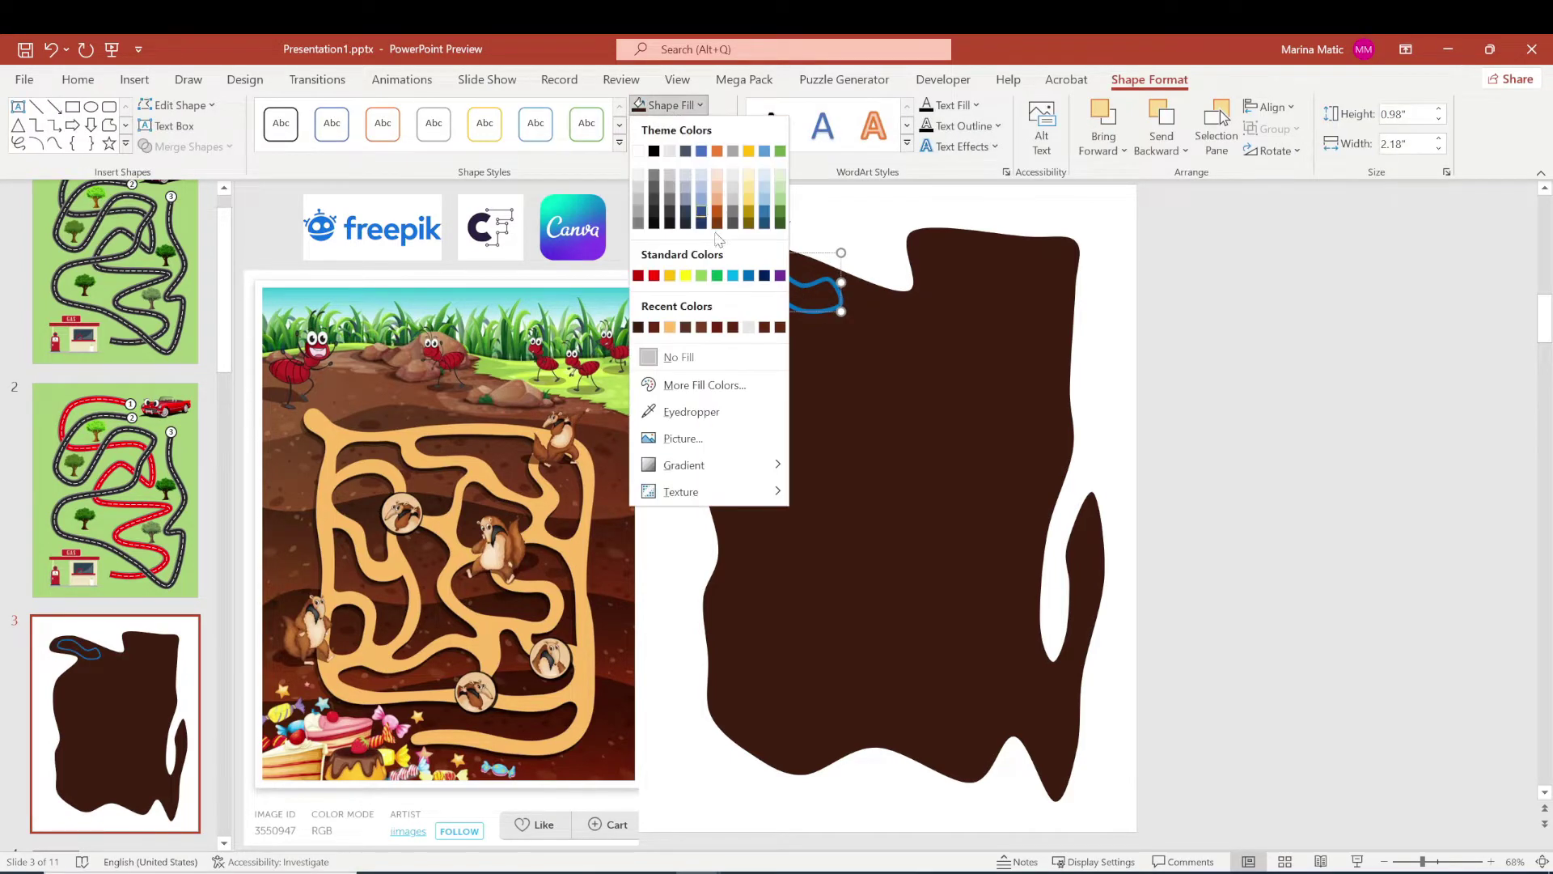
{"action": "left_click", "coordinate": [683, 324]}
{"action": "left_click", "coordinate": [679, 126]}
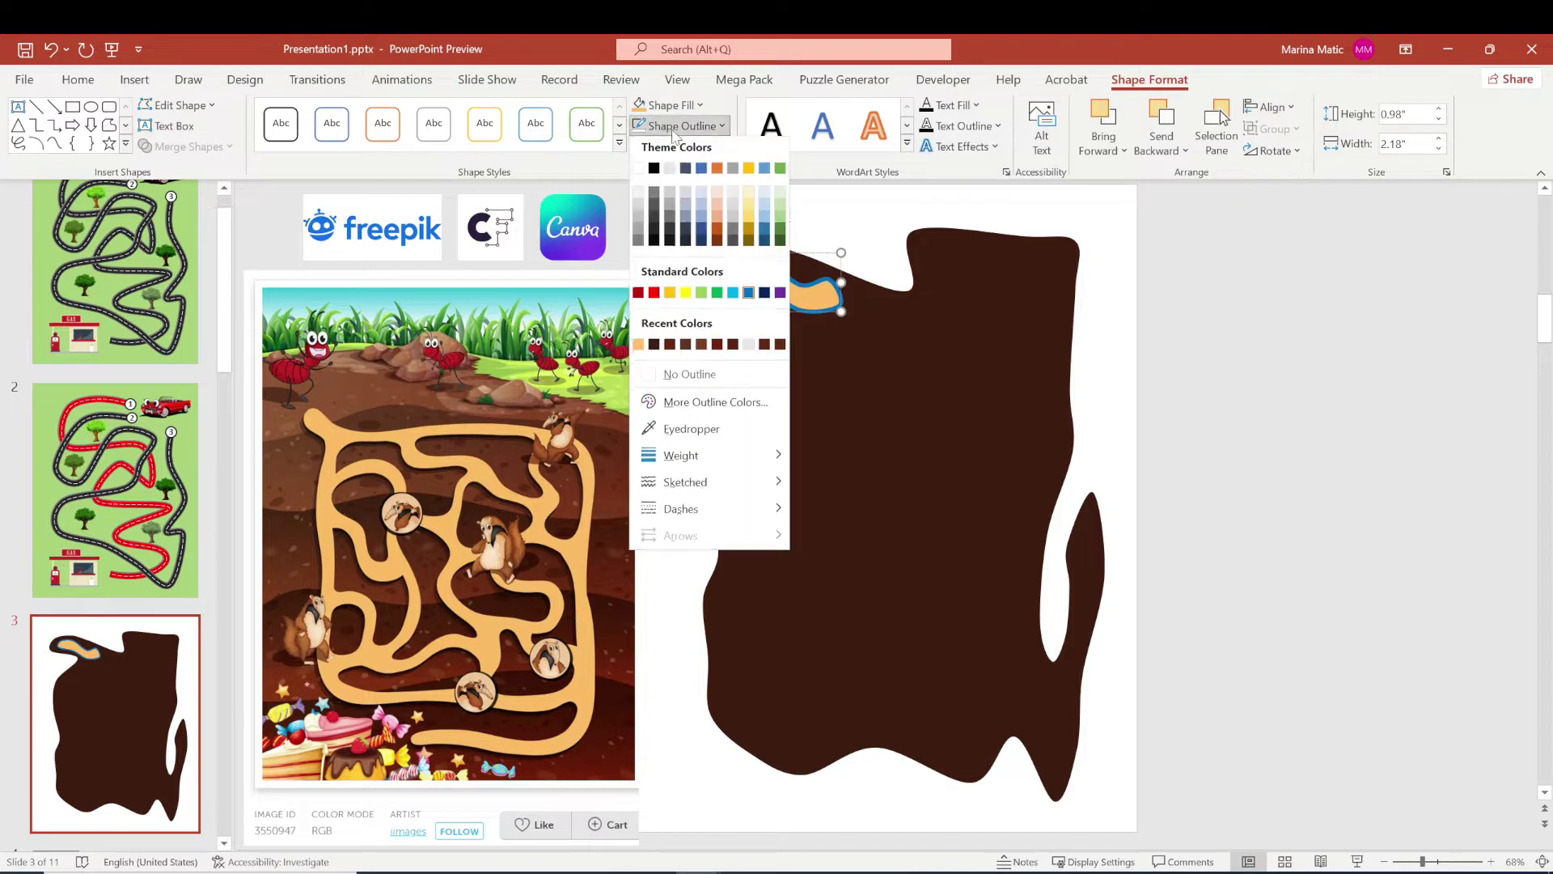
{"action": "left_click", "coordinate": [689, 378]}
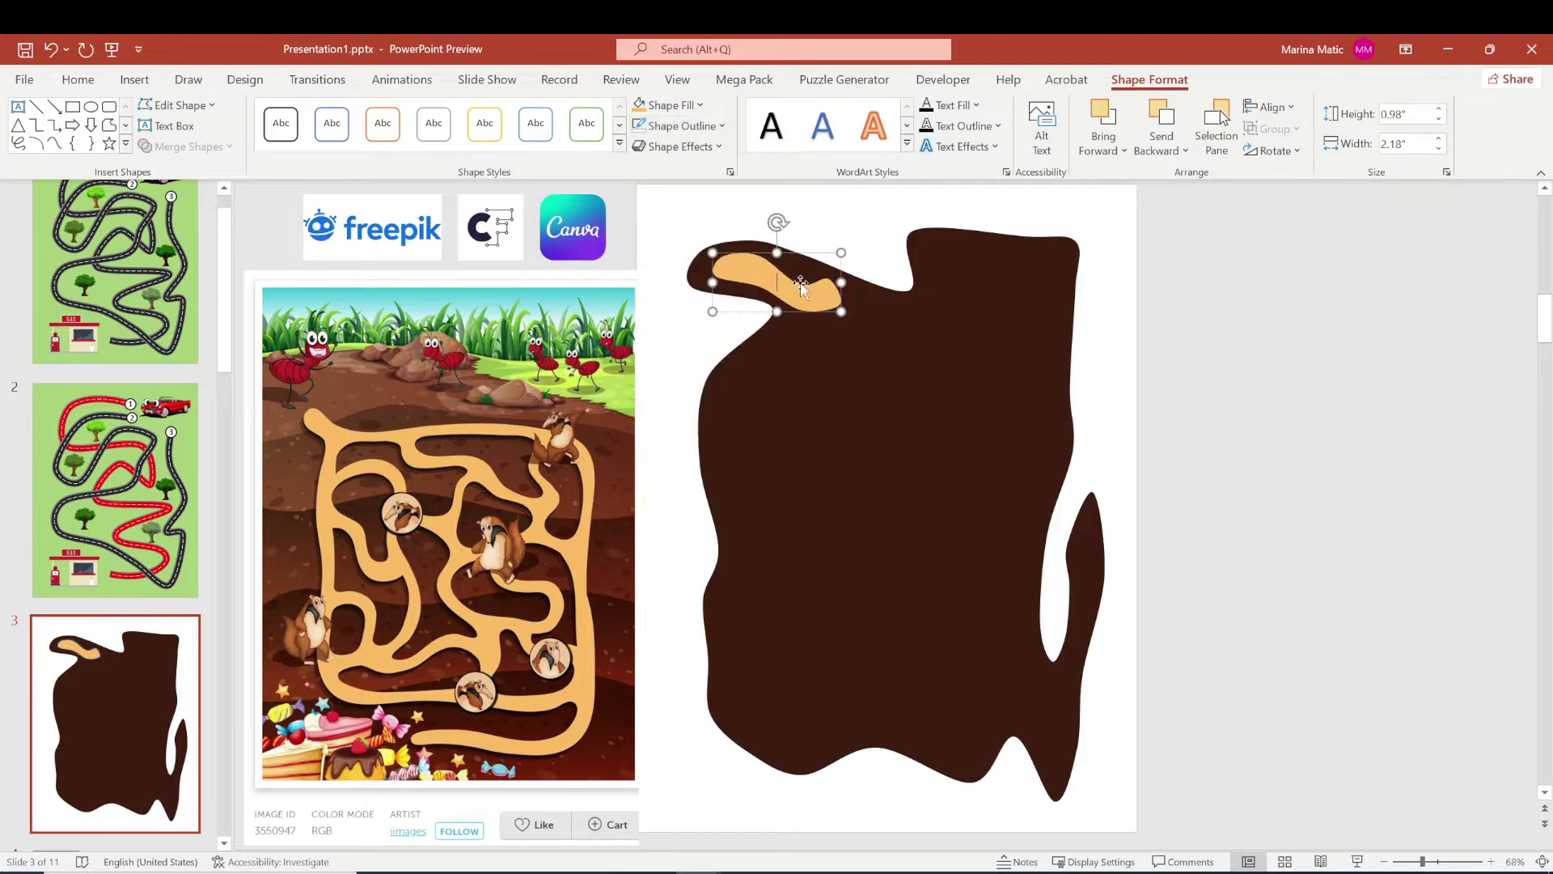
- Draw a jagged closed curve about 2.53" by 1.9" below the first orange piece, with light orange fill and no outline
{"action": "left_click", "coordinate": [54, 143]}
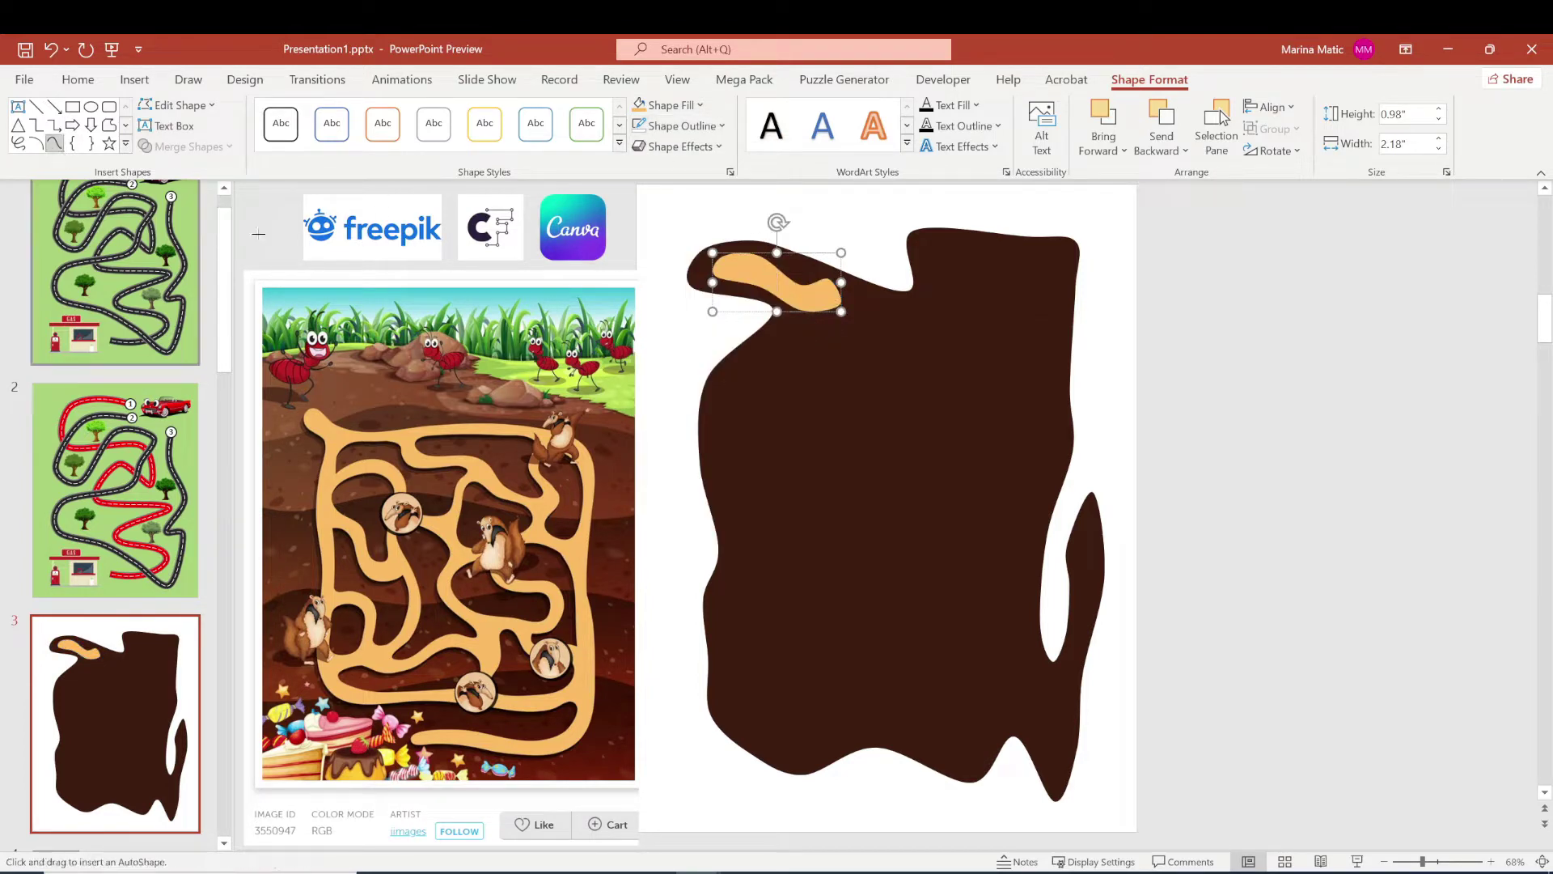
{"action": "left_click", "coordinate": [778, 335]}
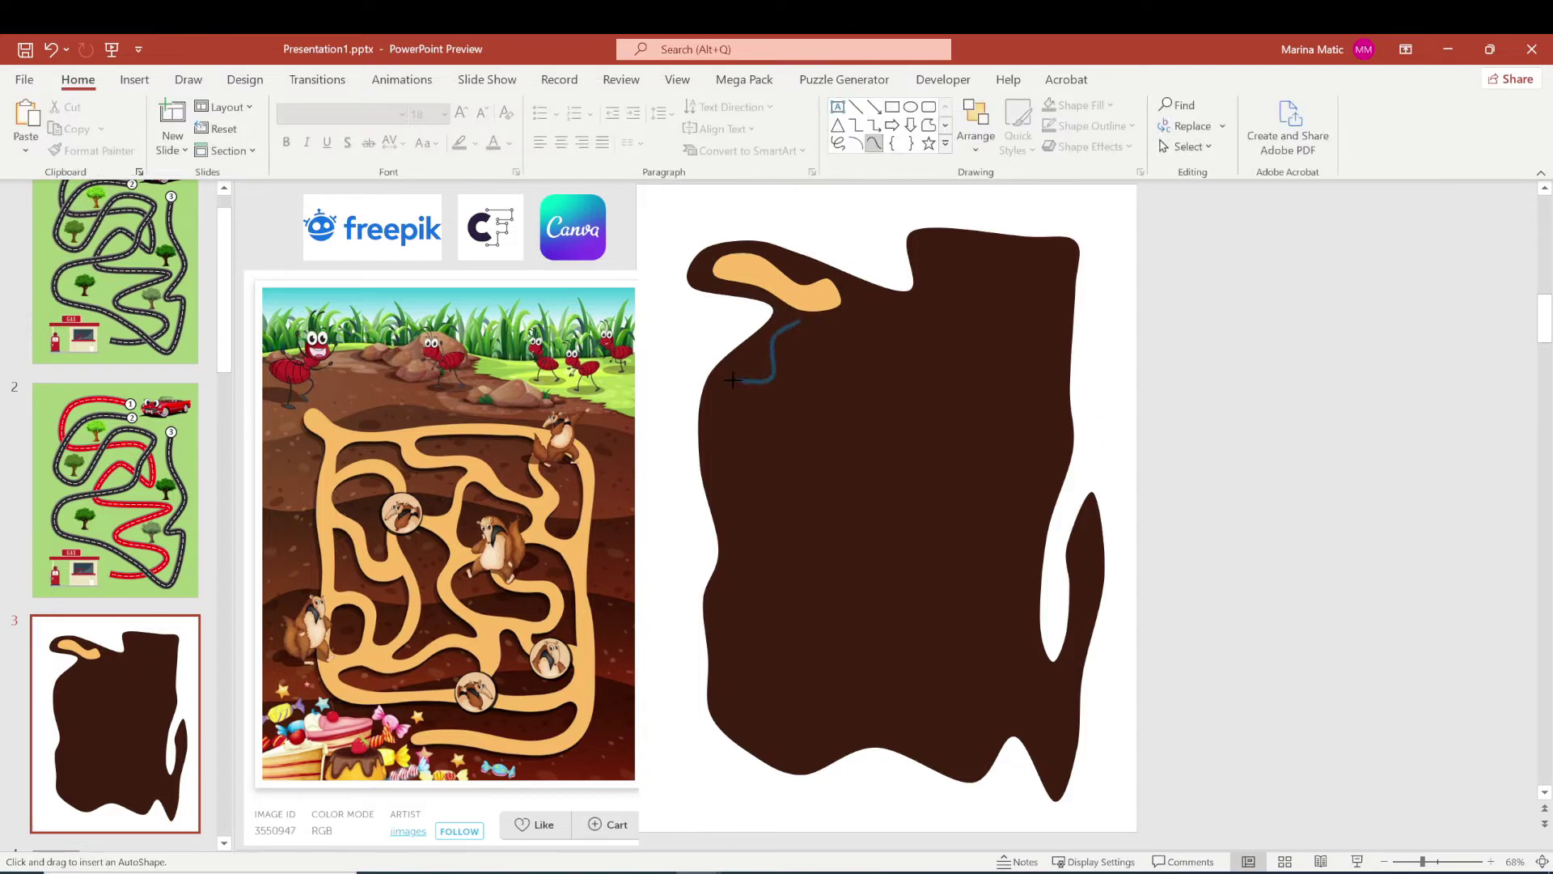
{"action": "left_click", "coordinate": [733, 379]}
{"action": "left_click", "coordinate": [757, 467]}
{"action": "left_click", "coordinate": [796, 396]}
{"action": "left_click", "coordinate": [831, 394]}
{"action": "left_click", "coordinate": [809, 358]}
{"action": "left_click", "coordinate": [837, 338]}
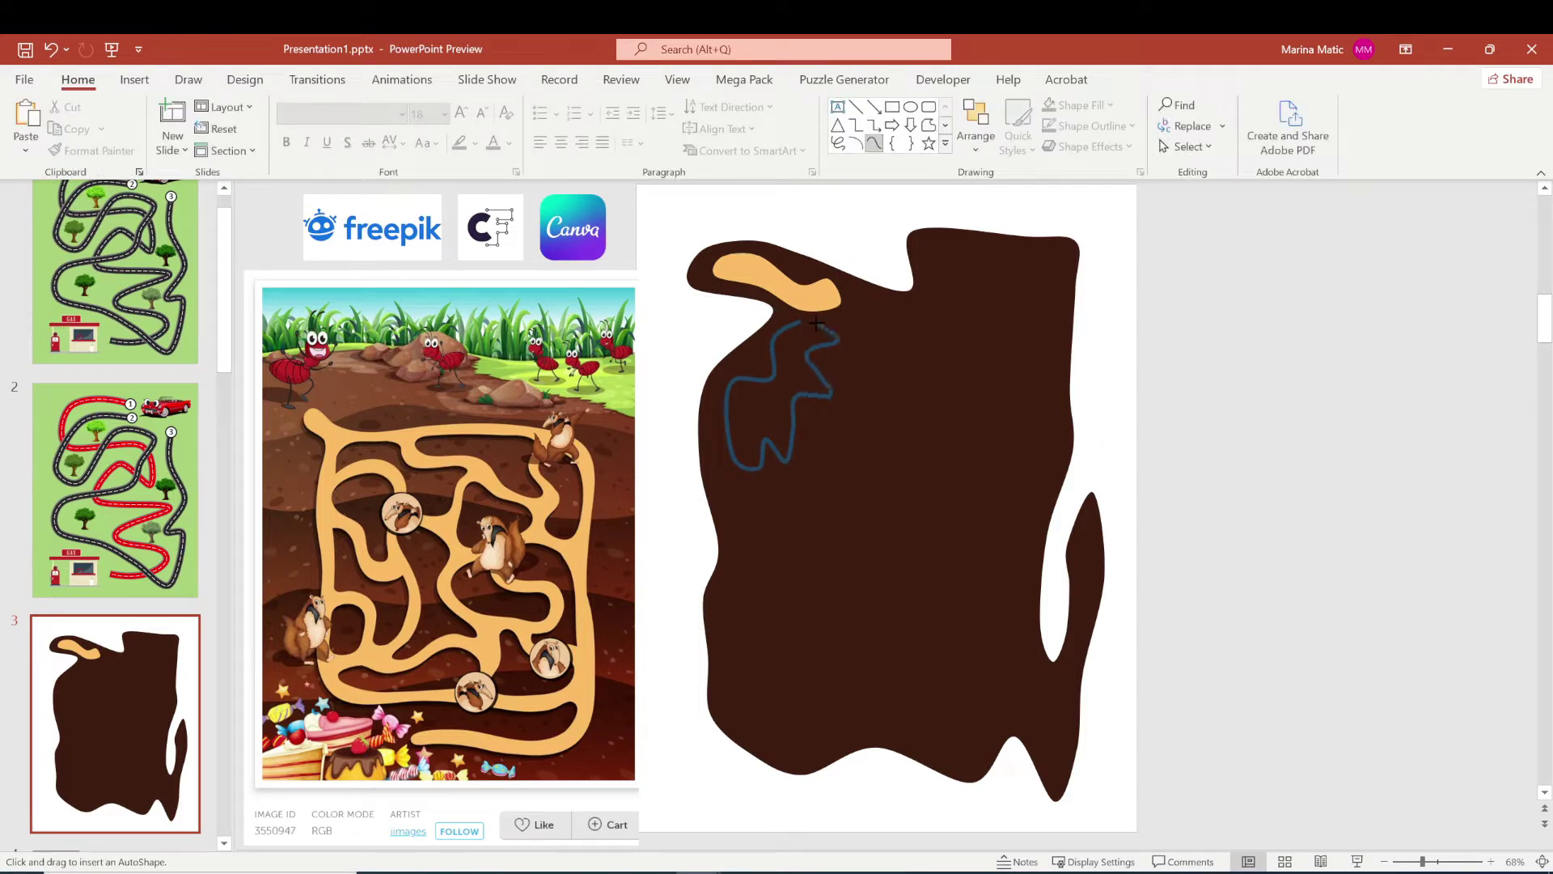
{"action": "left_click", "coordinate": [801, 325]}
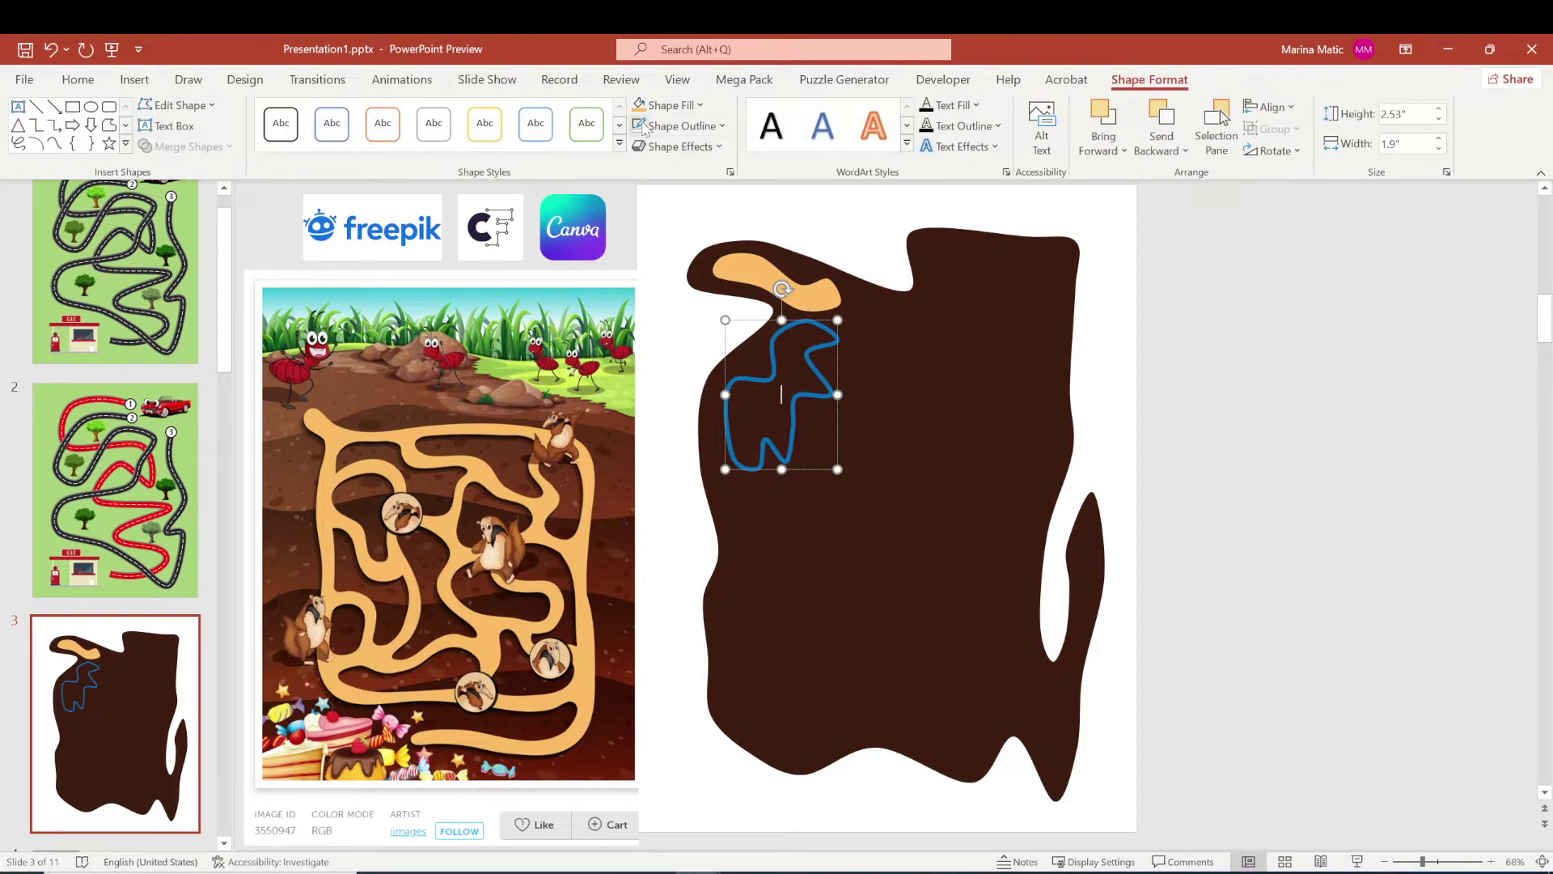
{"action": "left_click", "coordinate": [640, 105]}
{"action": "left_click", "coordinate": [641, 128]}
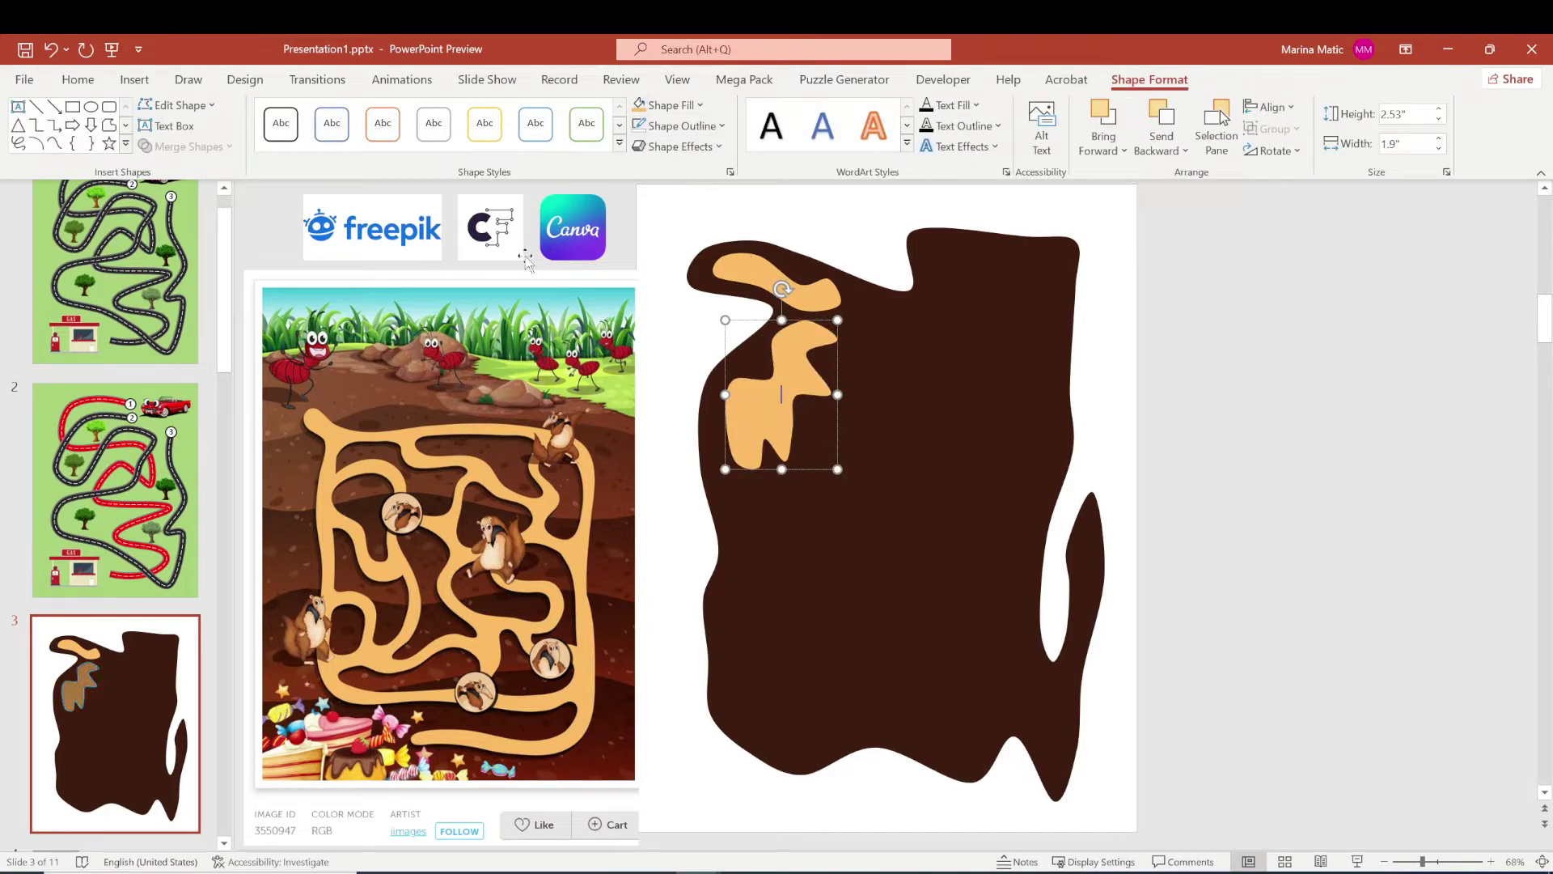
- Draw a closed curve about 3.03" by 1.84" right of the jagged piece, with light orange fill and no outline
{"action": "left_click", "coordinate": [54, 143]}
{"action": "left_click", "coordinate": [860, 299]}
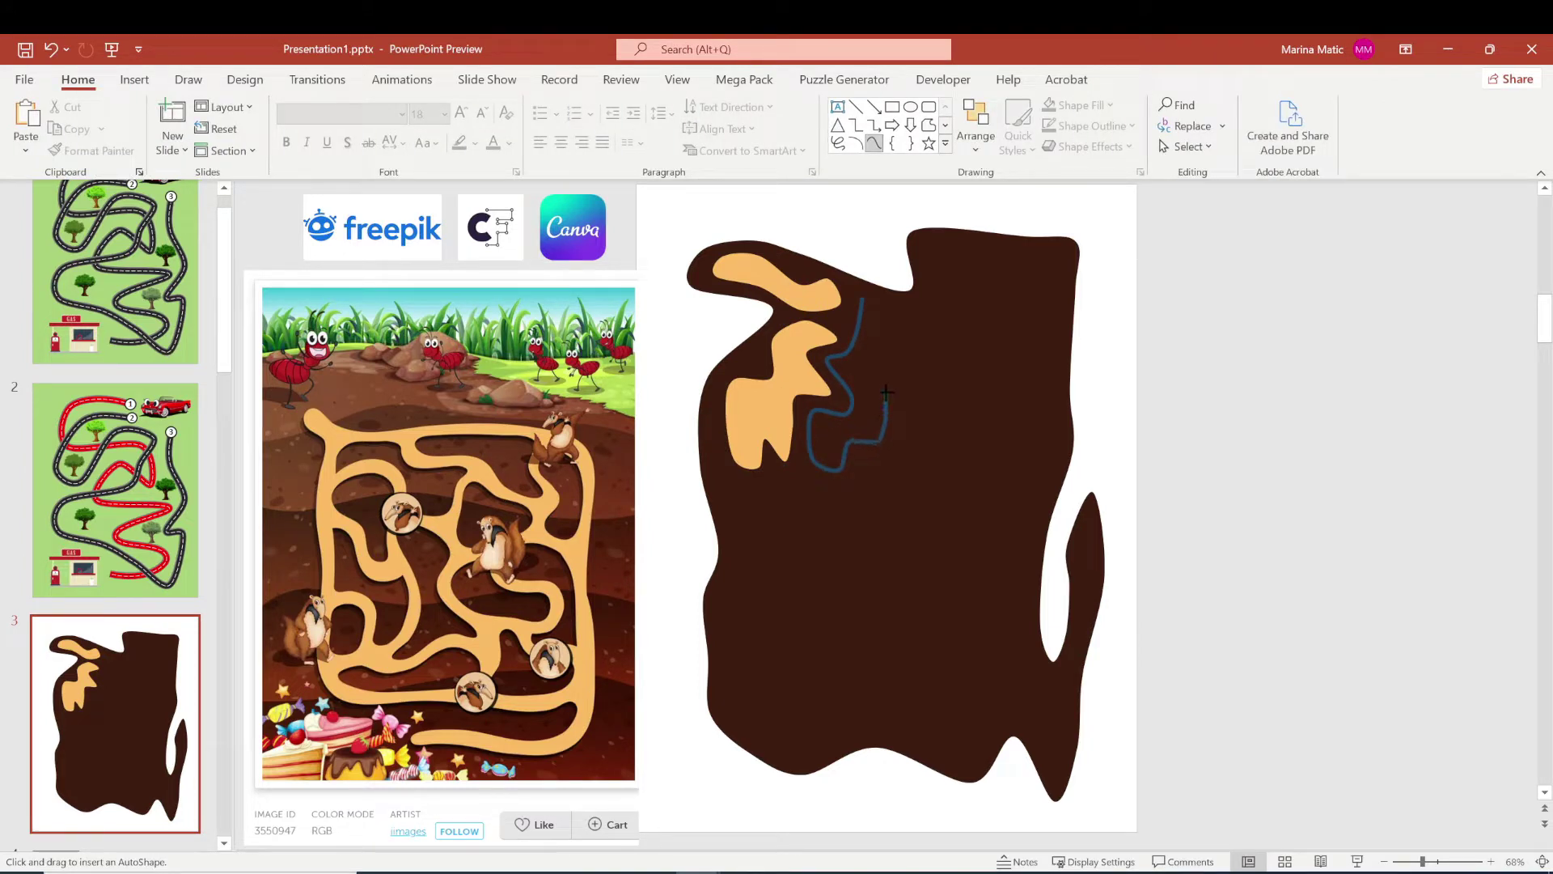
{"action": "left_click", "coordinate": [916, 322]}
{"action": "left_click", "coordinate": [863, 299]}
{"action": "left_click", "coordinate": [639, 105]}
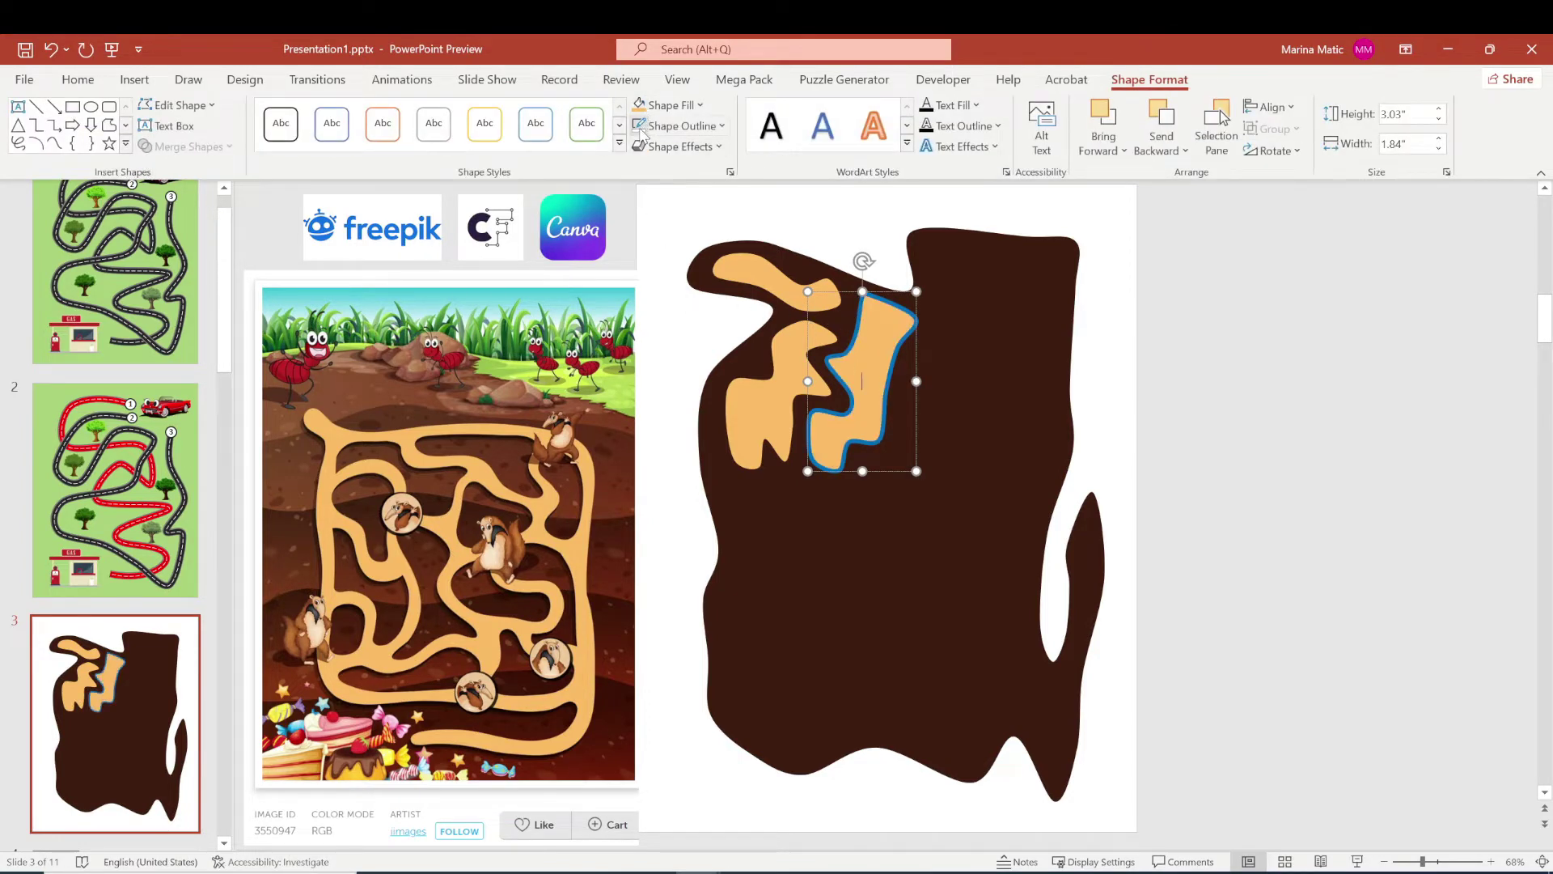
{"action": "left_click", "coordinate": [642, 128]}
- Draw an orange, outline-free closed curve about 2.74" by 2.17" in the brown shape's upper-right block and nudge it slightly down
{"action": "left_click", "coordinate": [54, 144]}
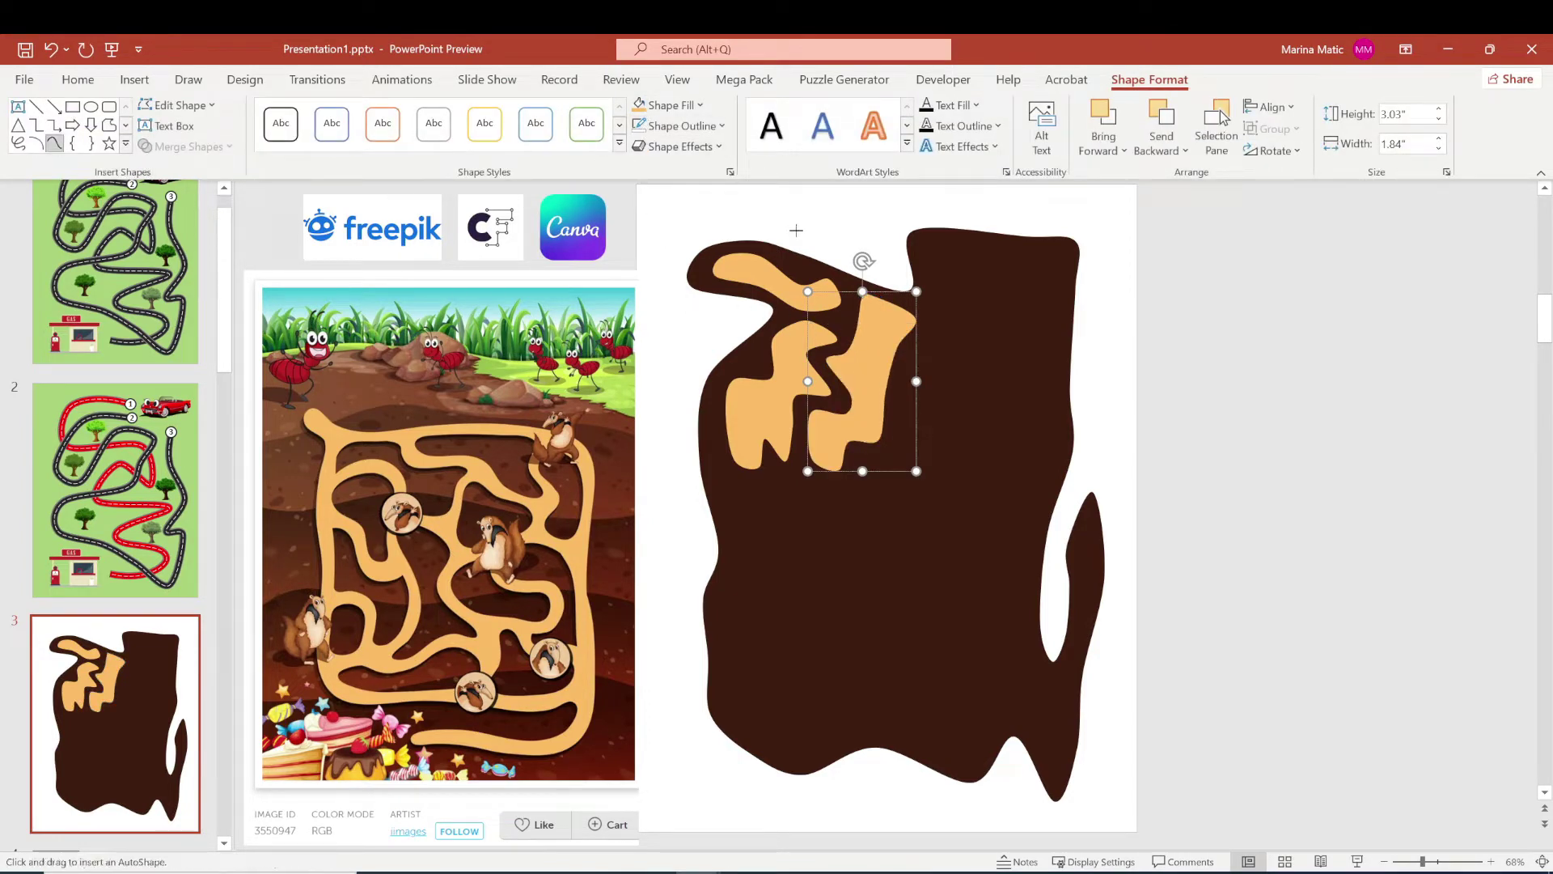
{"action": "left_click", "coordinate": [925, 241]}
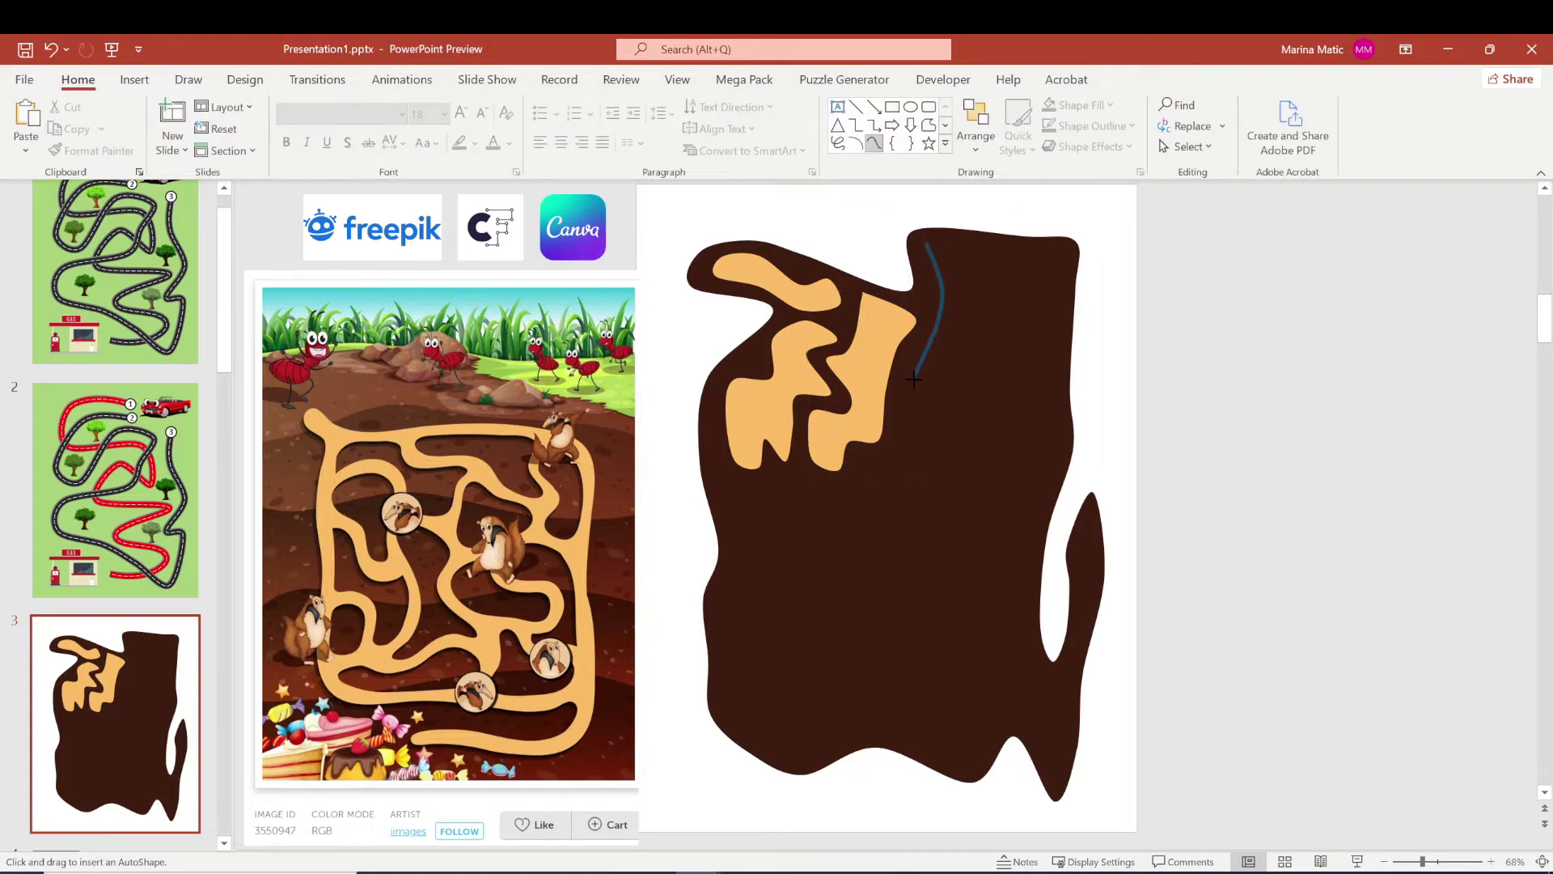
{"action": "left_click", "coordinate": [992, 332]}
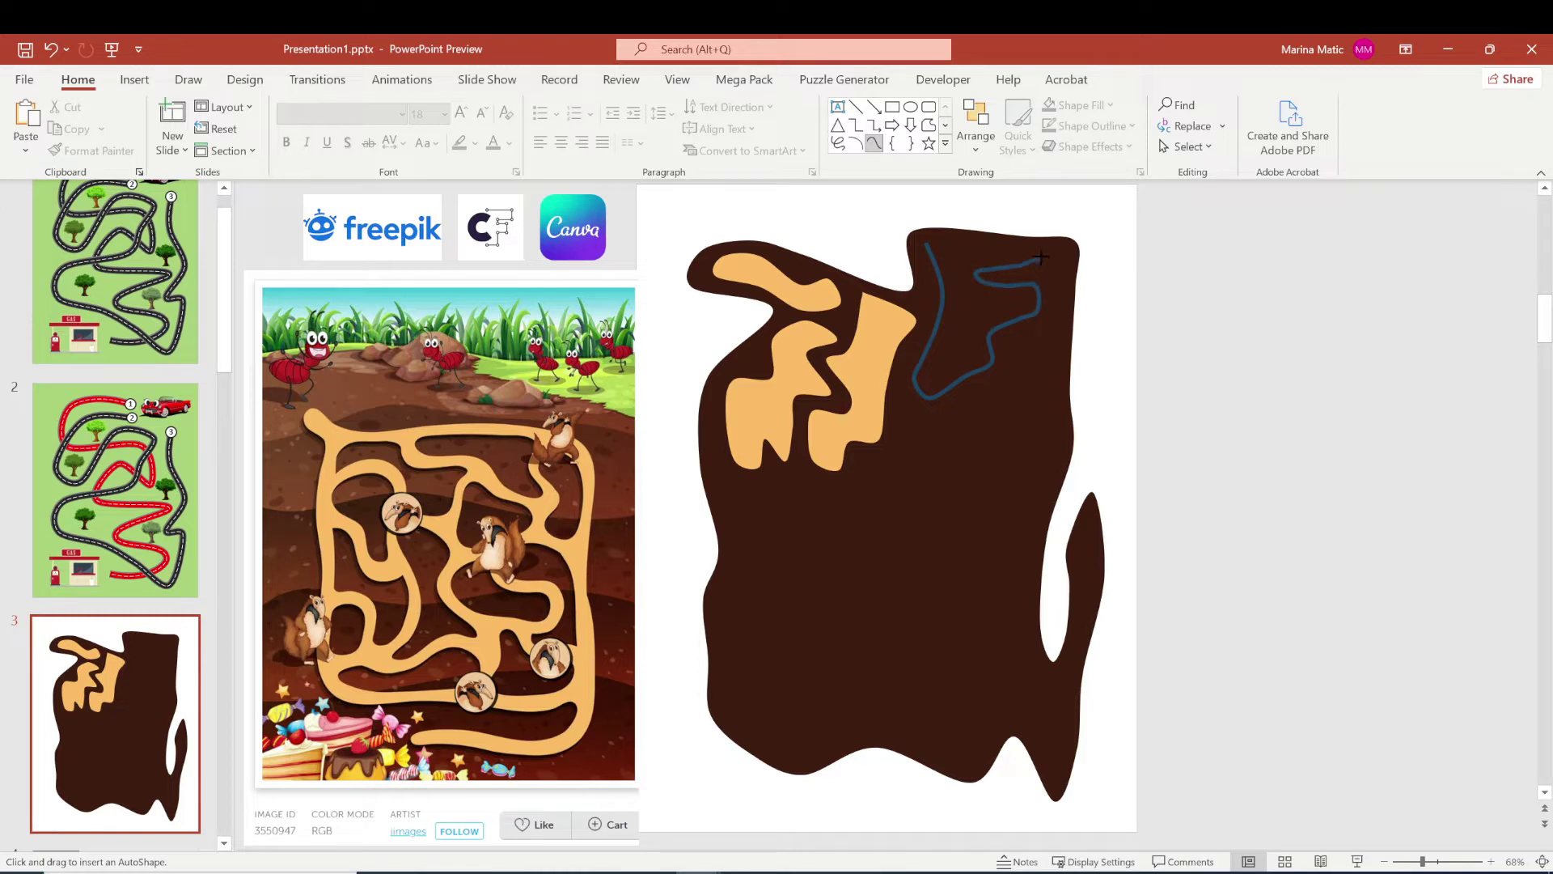
{"action": "left_click", "coordinate": [927, 241]}
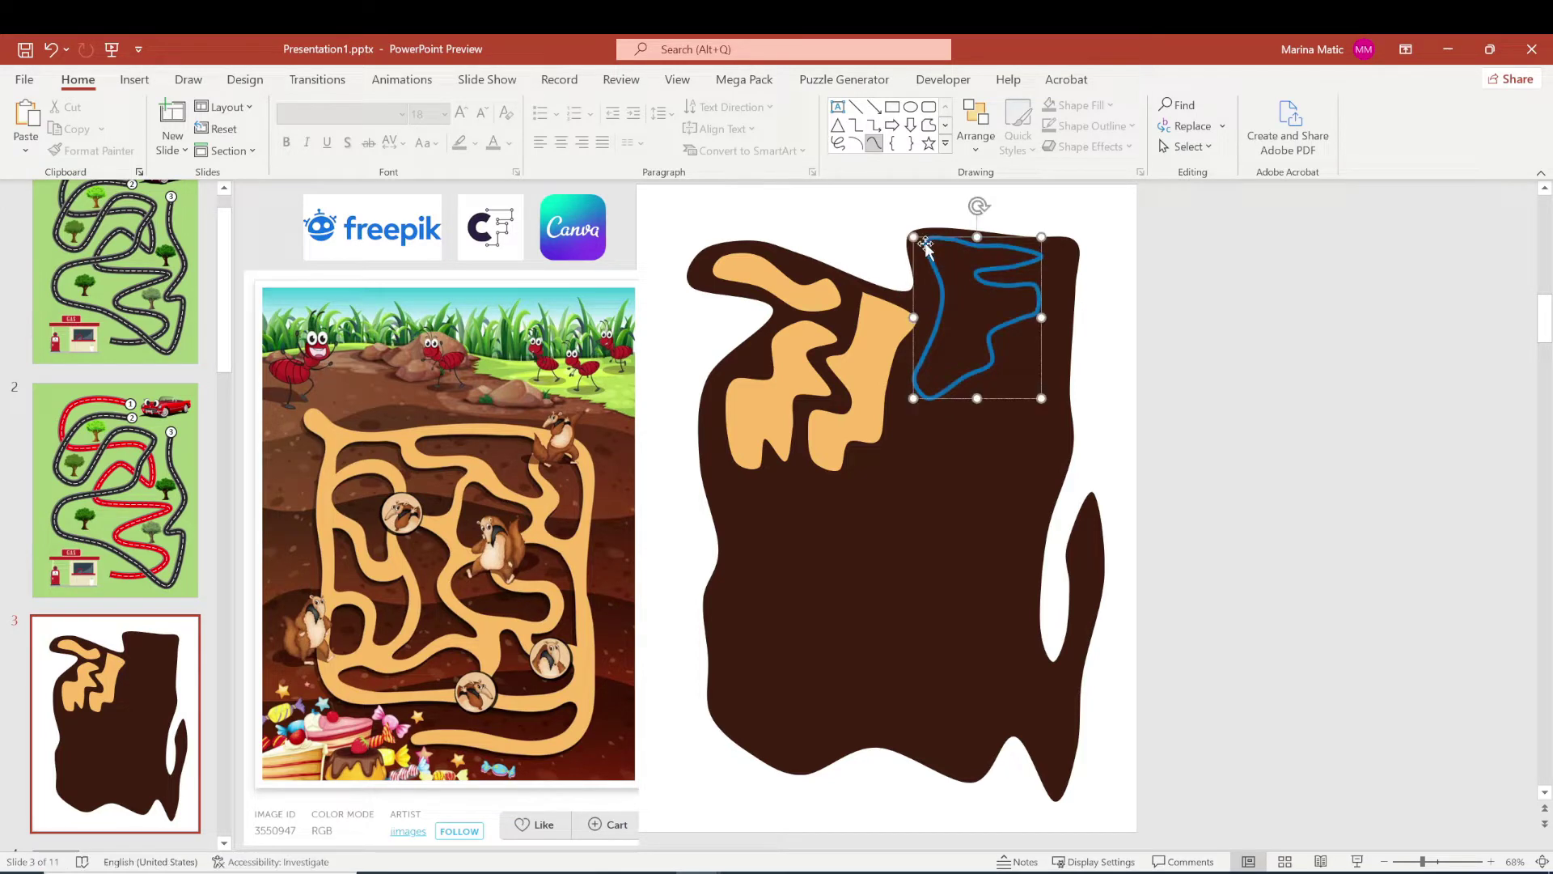
{"action": "left_click", "coordinate": [639, 106]}
{"action": "left_click", "coordinate": [639, 126]}
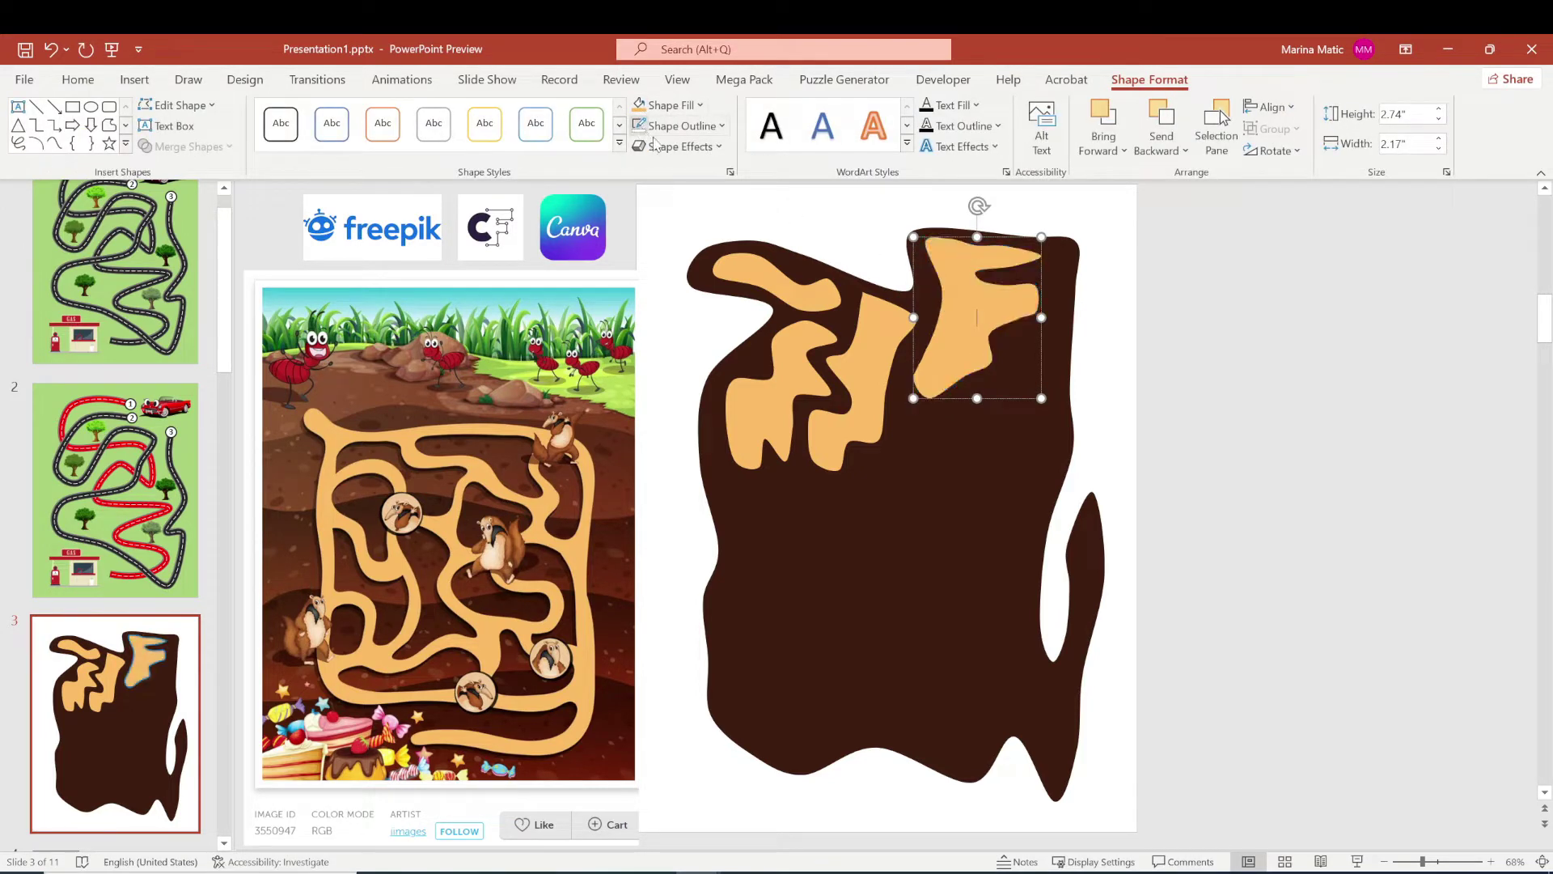
{"action": "left_click_drag", "start_coordinate": [963, 295], "coordinate": [967, 305]}
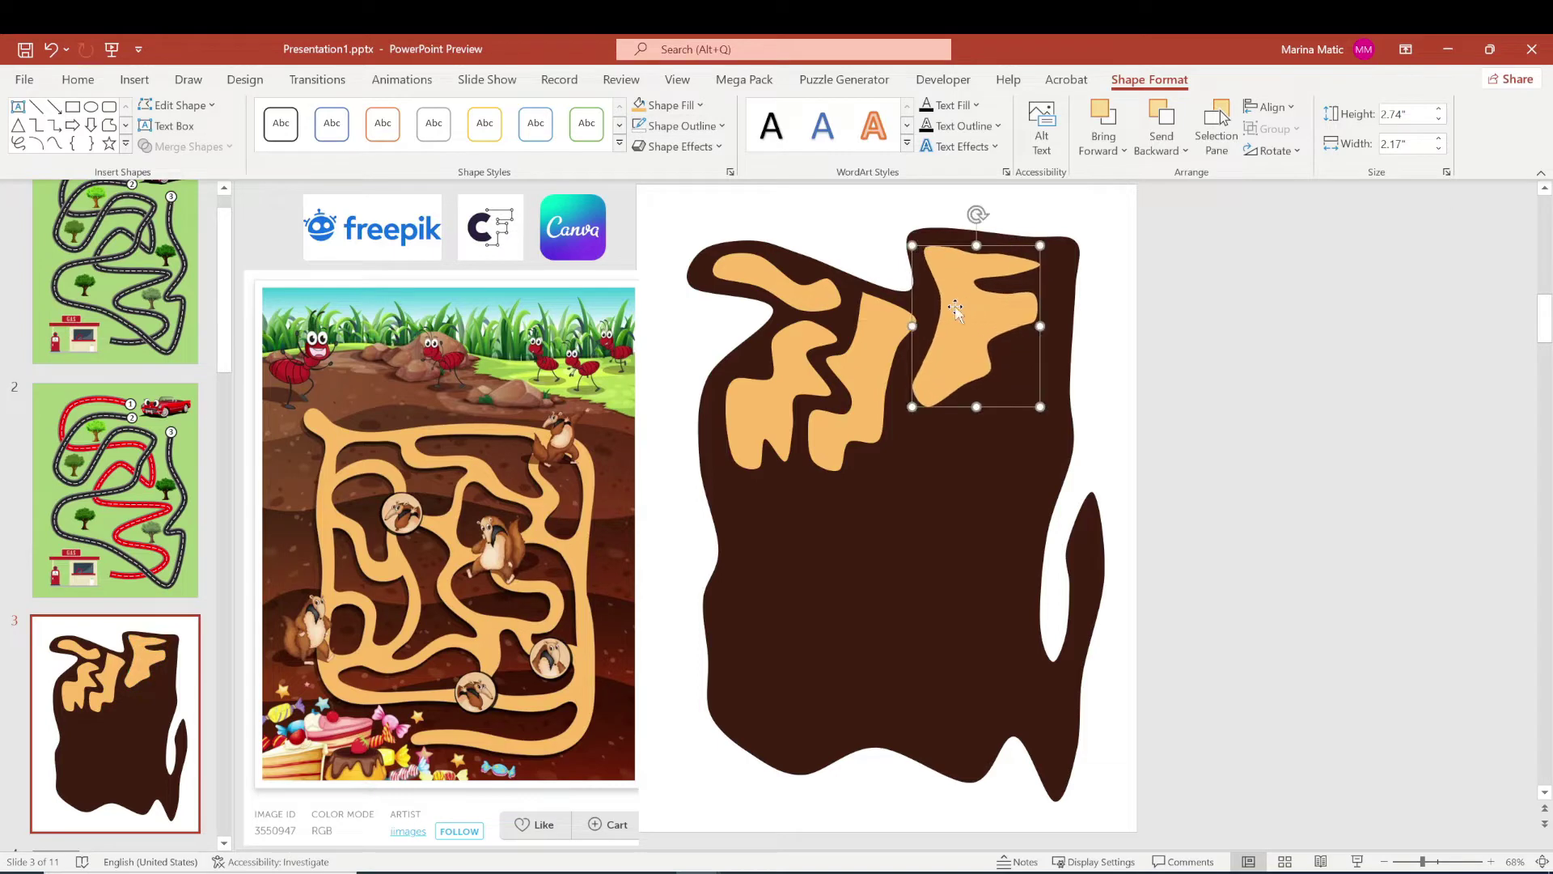
- Draw a narrow closed curve about 2.55" by 1.27" along the brown shape's upper-right edge, with light orange fill and no outline
{"action": "left_click", "coordinate": [54, 143]}
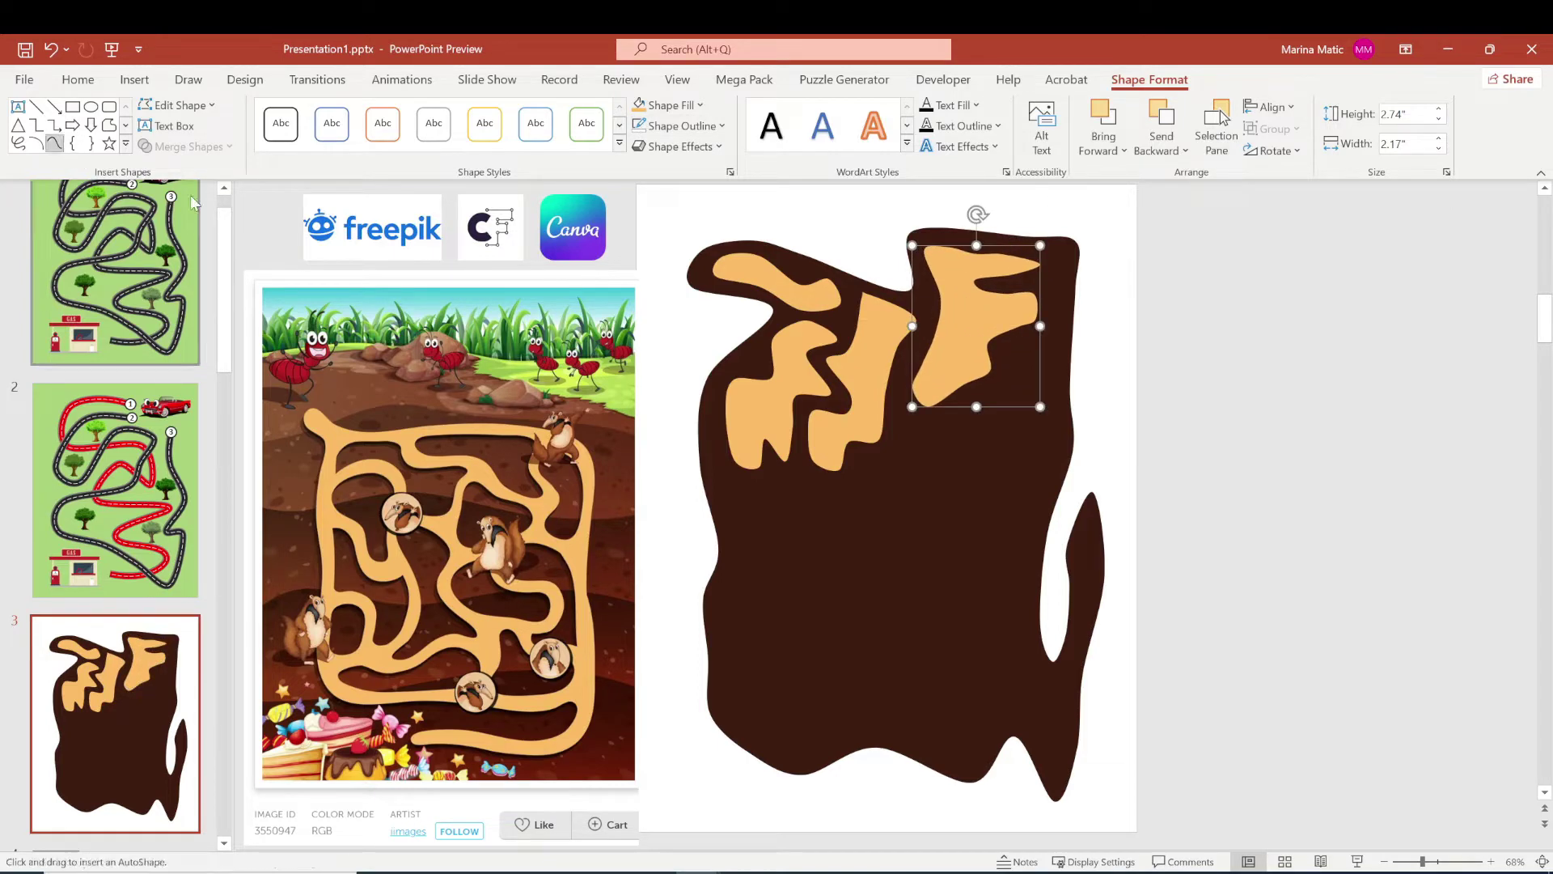
{"action": "left_click", "coordinate": [1018, 278]}
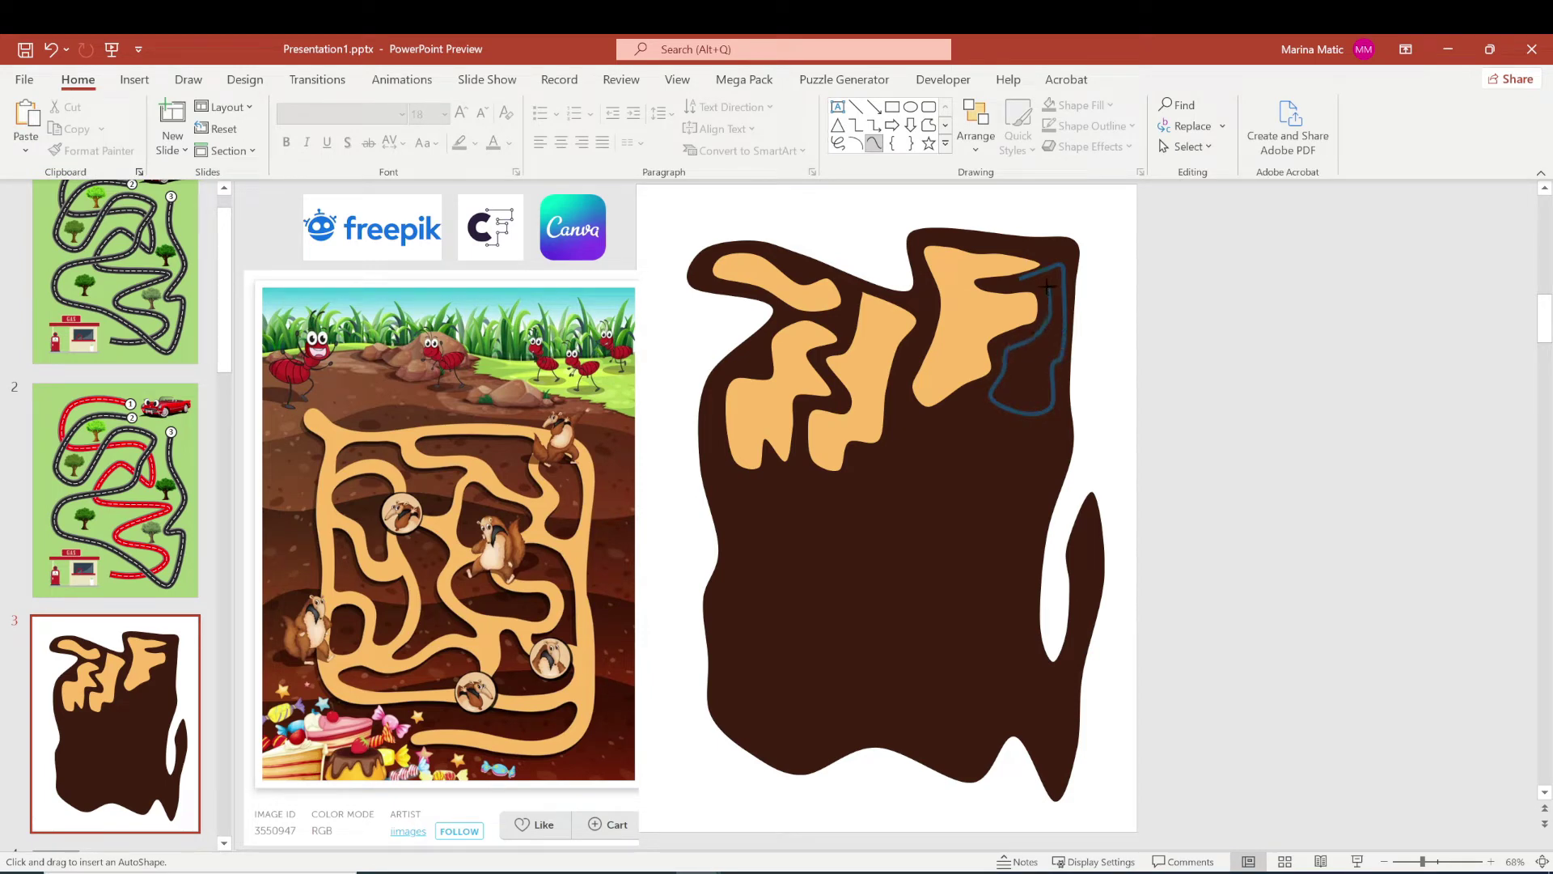
{"action": "left_click", "coordinate": [1023, 279]}
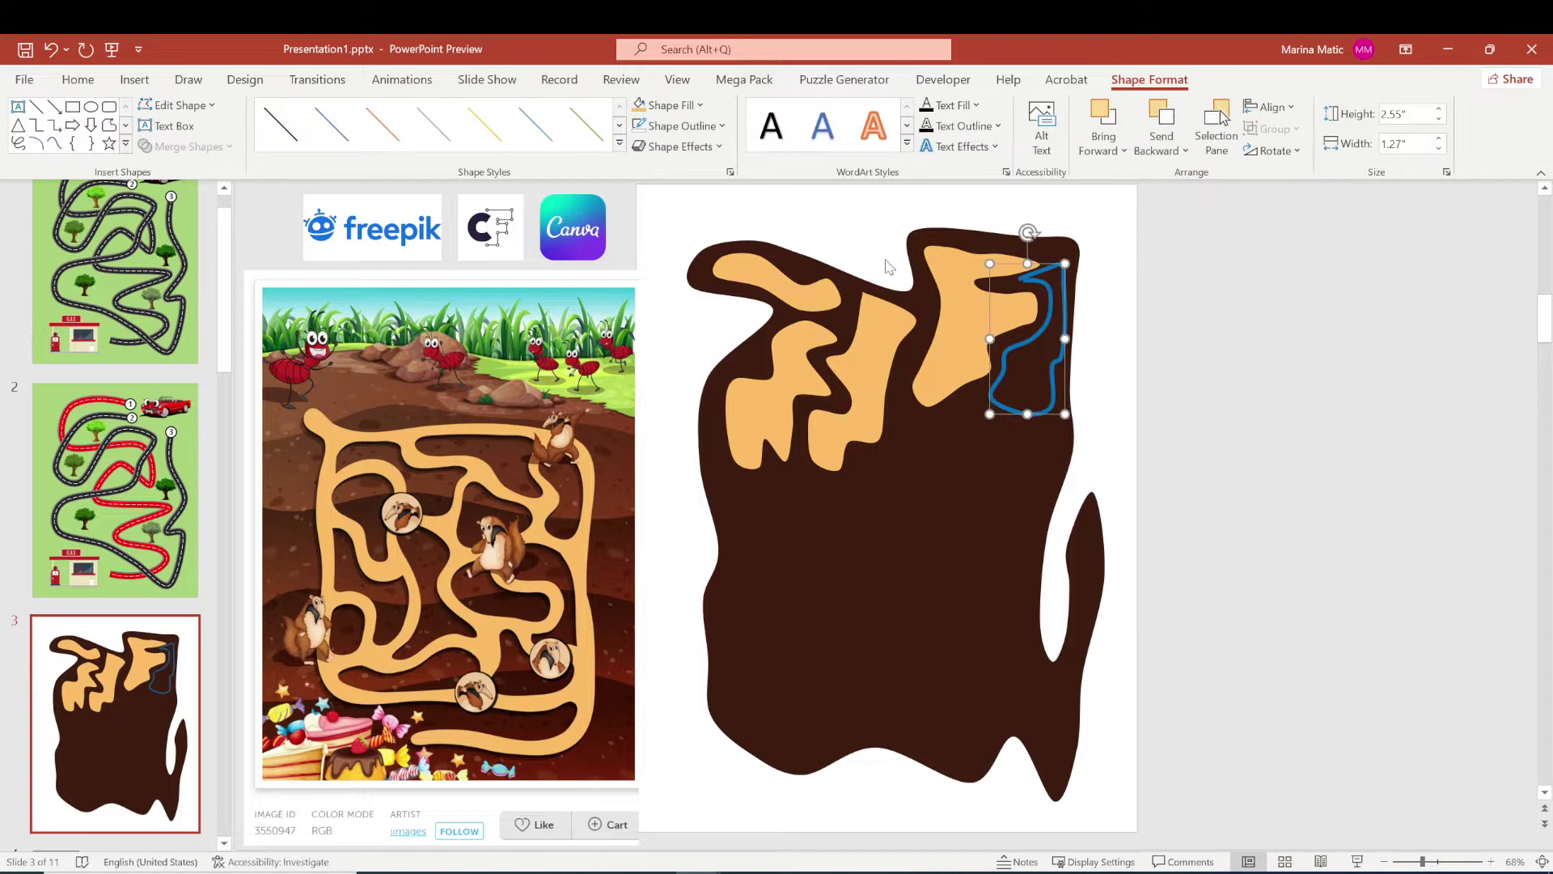
{"action": "left_click", "coordinate": [645, 129]}
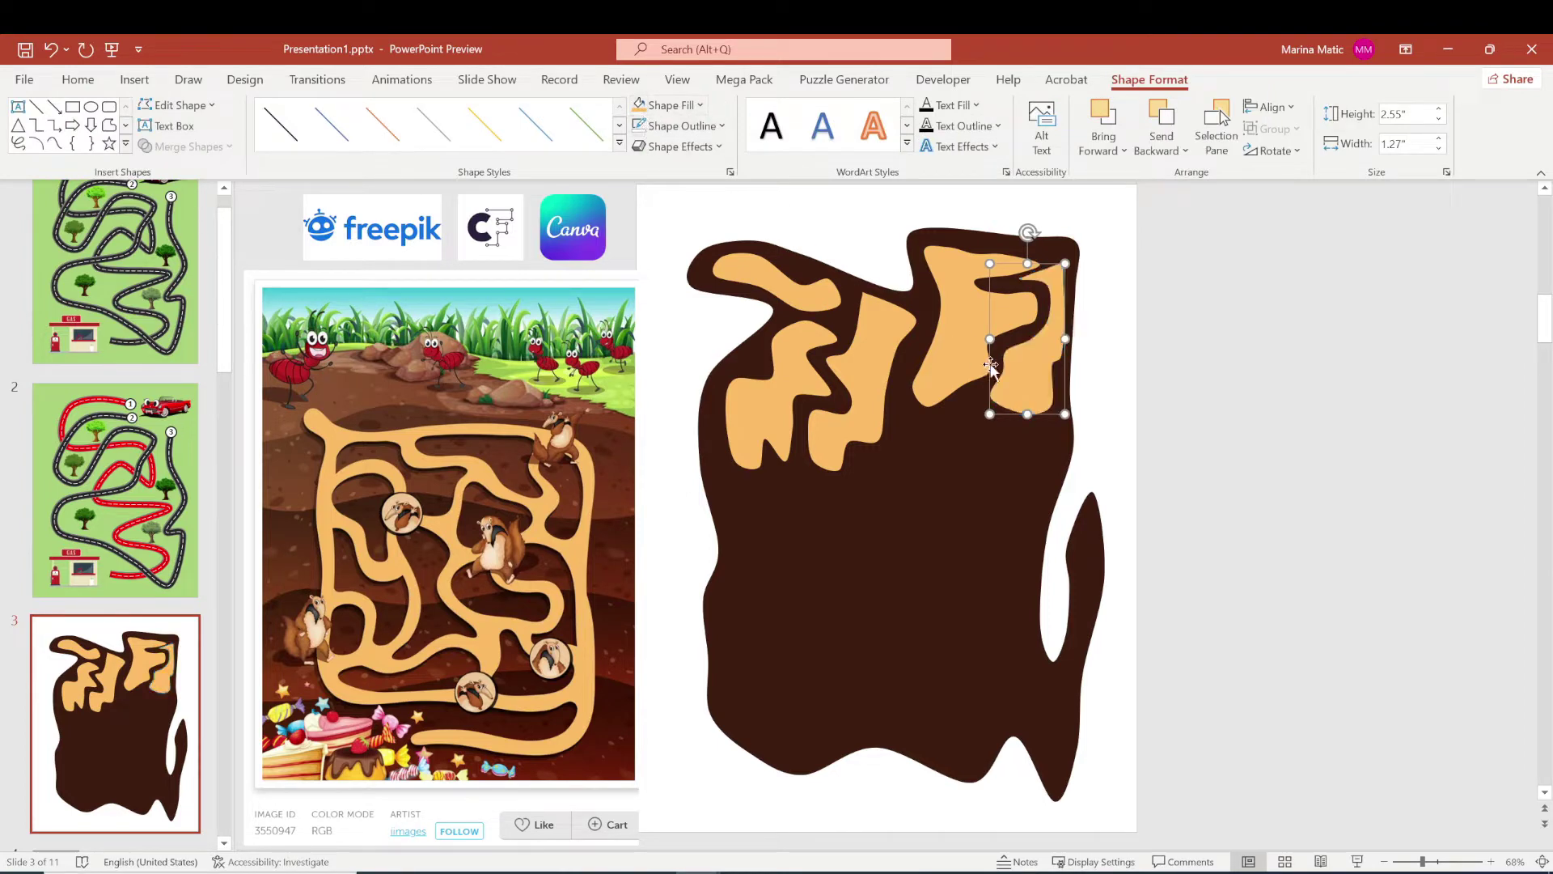
- Draw a wide closed curve about 1.72" by 3.12" beneath the upper-right orange pieces, with light orange fill and no outline
{"action": "left_click", "coordinate": [54, 143]}
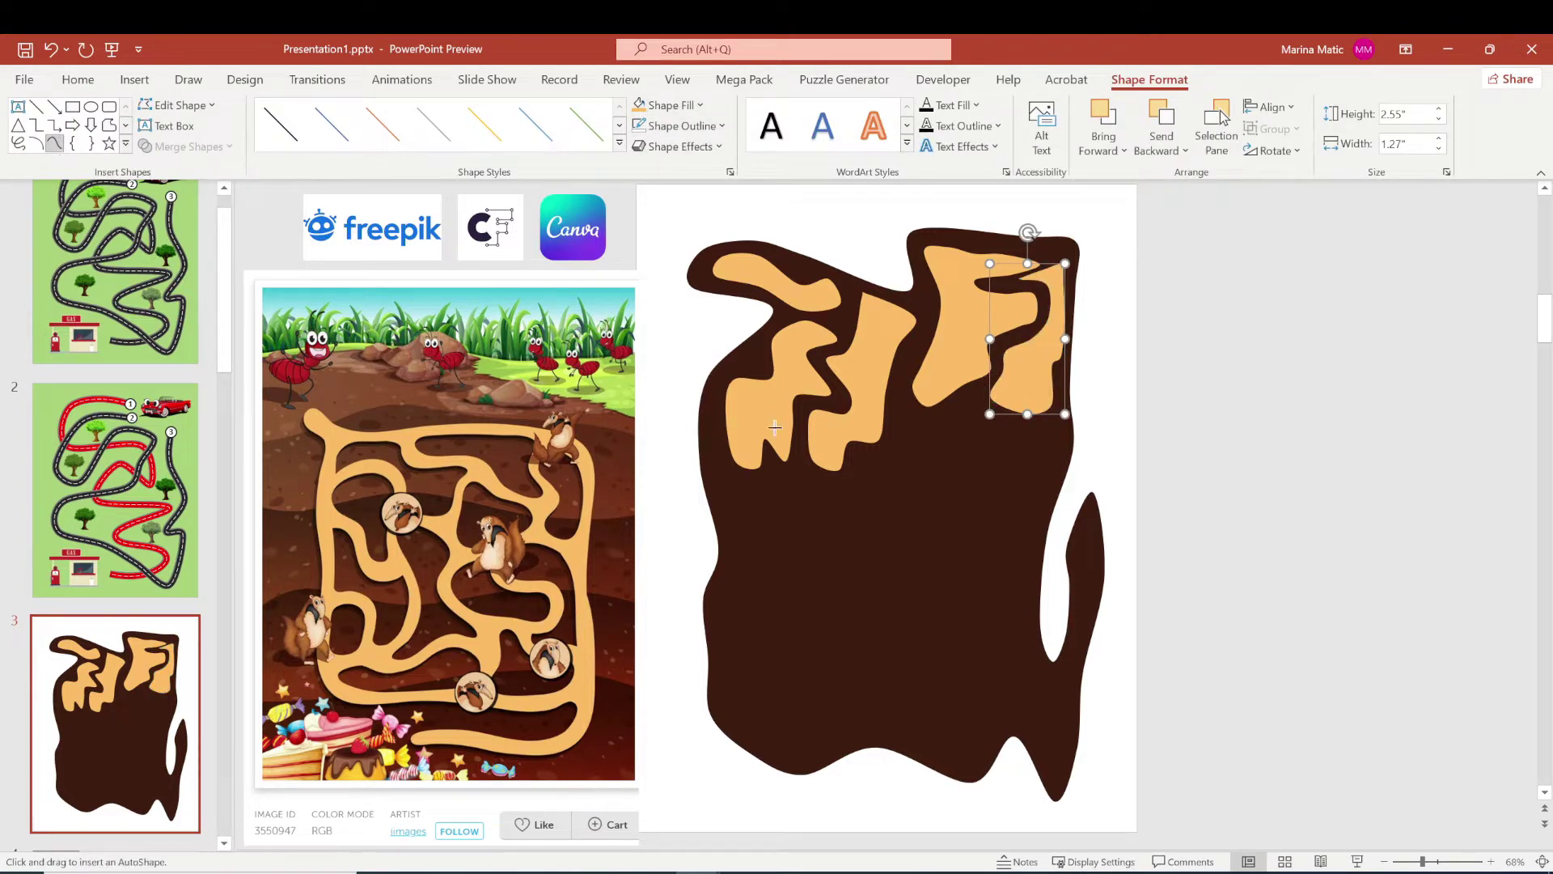
{"action": "left_click", "coordinate": [914, 422]}
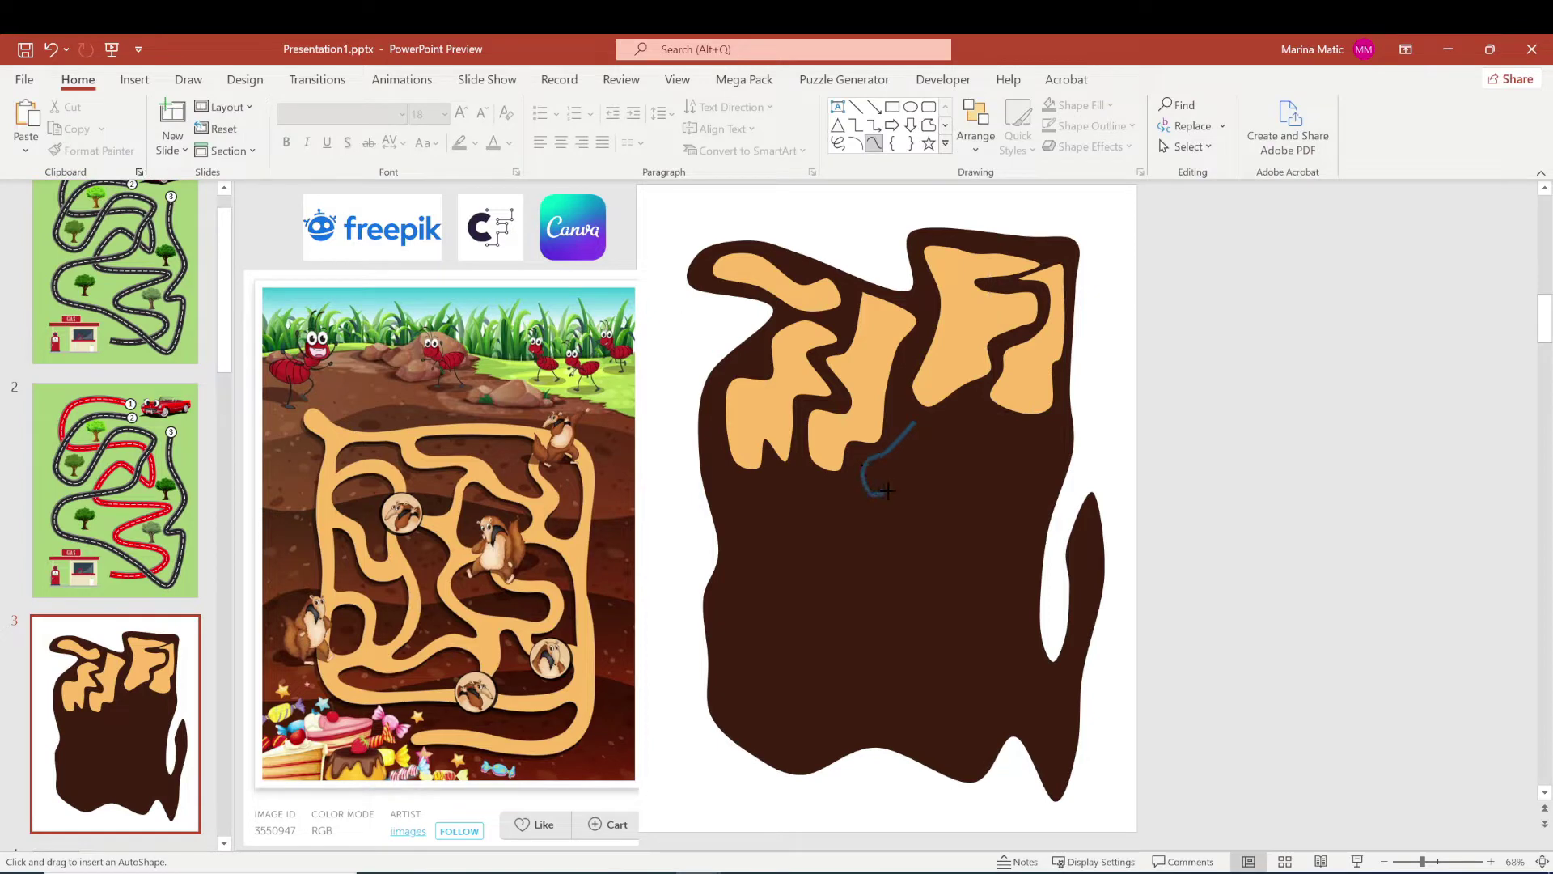
{"action": "left_click", "coordinate": [923, 466]}
{"action": "left_click", "coordinate": [1041, 447]}
{"action": "left_click", "coordinate": [977, 398]}
{"action": "left_click", "coordinate": [916, 420]}
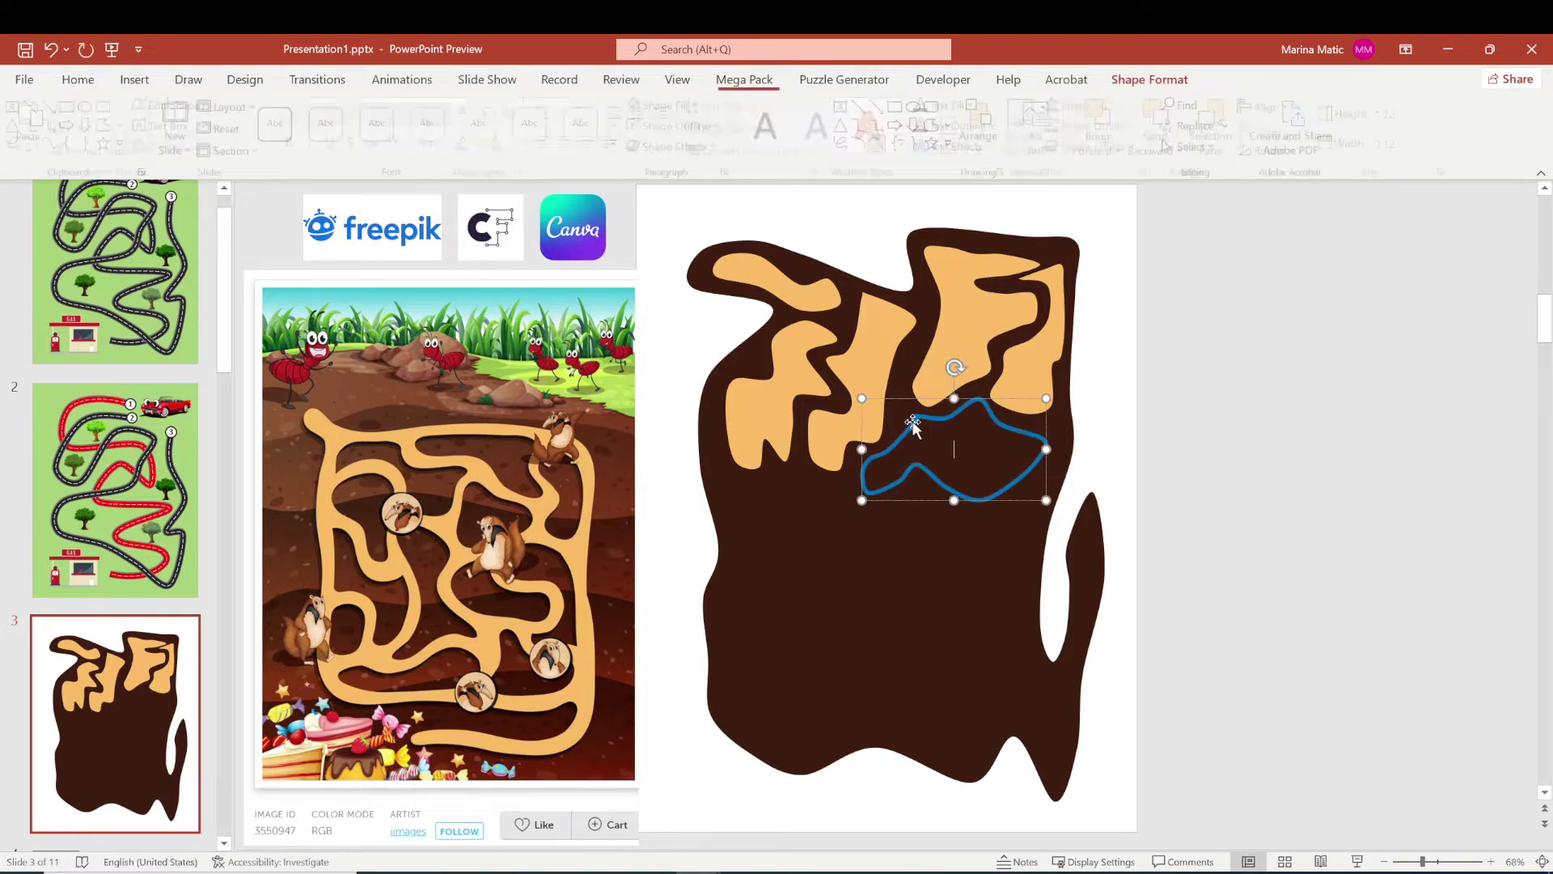
{"action": "left_click", "coordinate": [639, 106]}
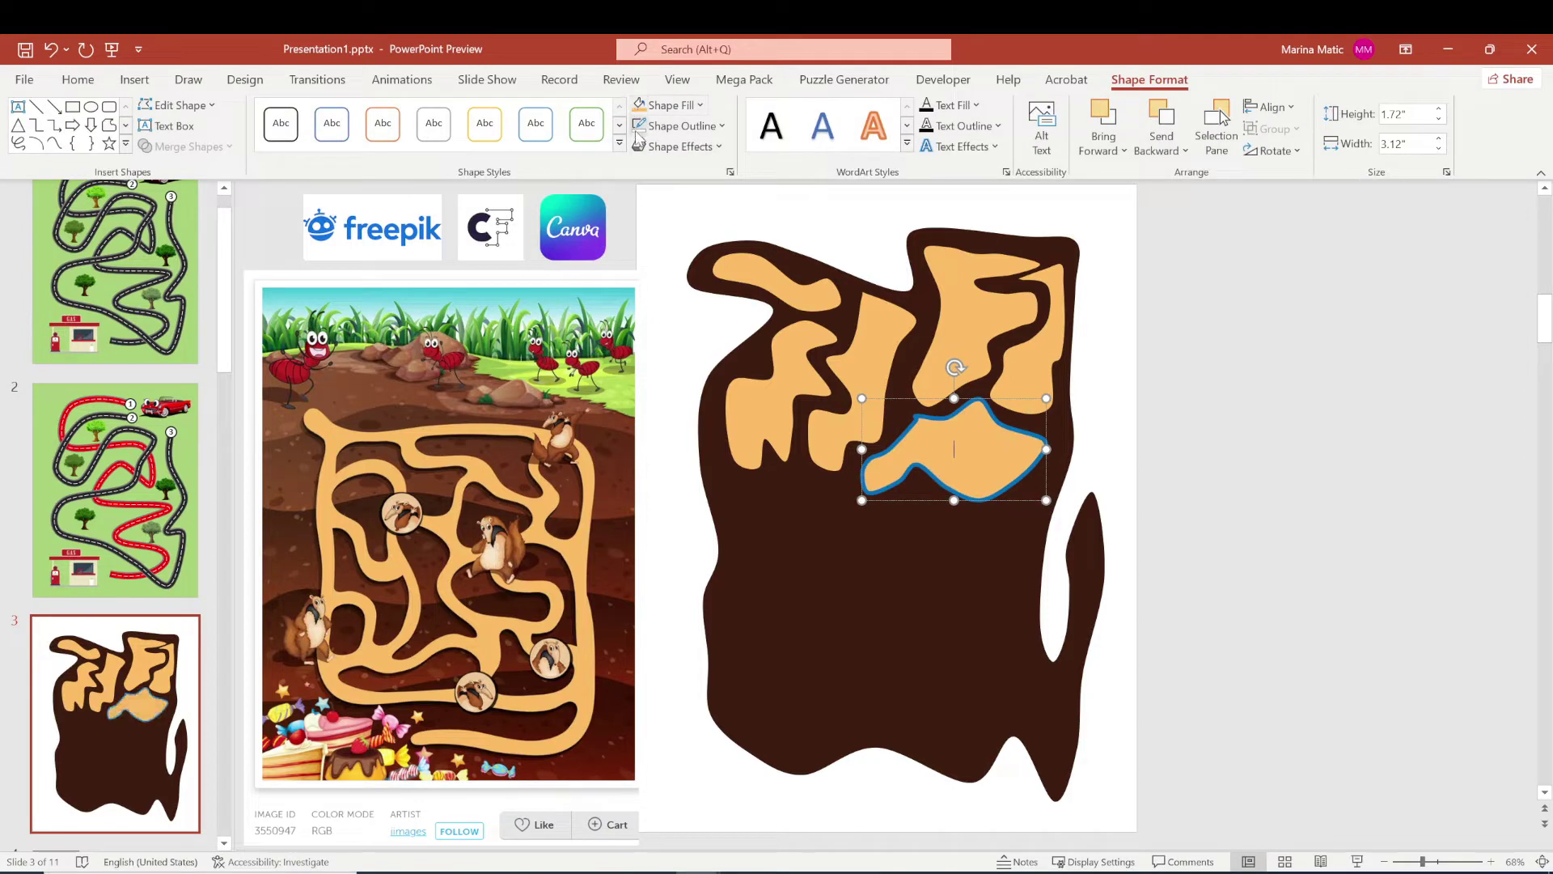
{"action": "left_click", "coordinate": [639, 125]}
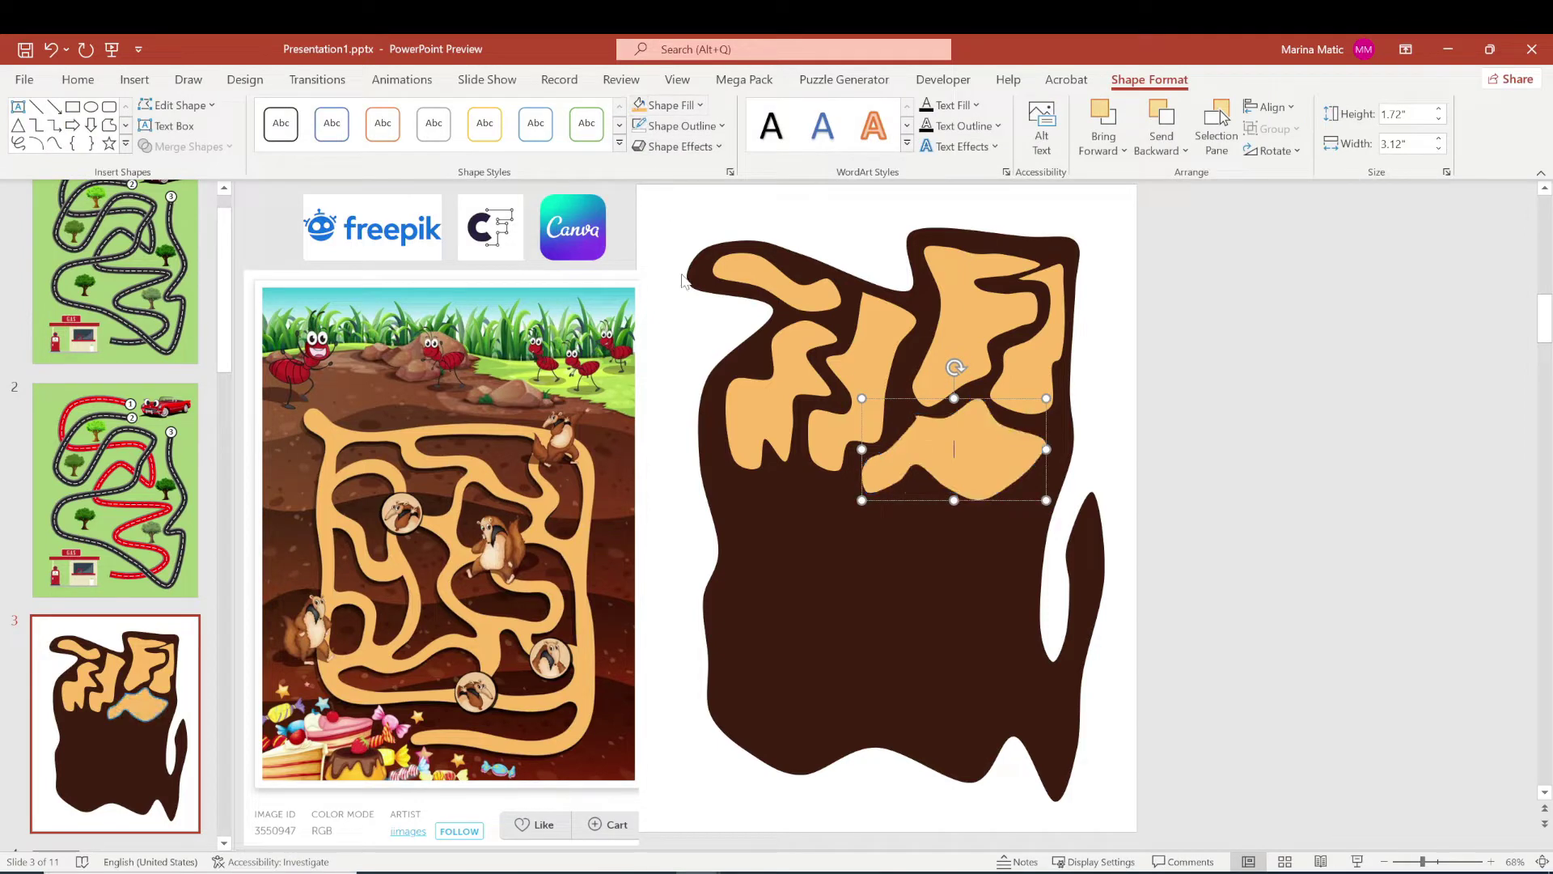
- Draw a closed curve about 1.87" by 3.05" beneath the upper-left orange pieces, with light orange fill and no outline
{"action": "left_click", "coordinate": [54, 143]}
{"action": "left_click", "coordinate": [812, 482]}
{"action": "left_click", "coordinate": [742, 484]}
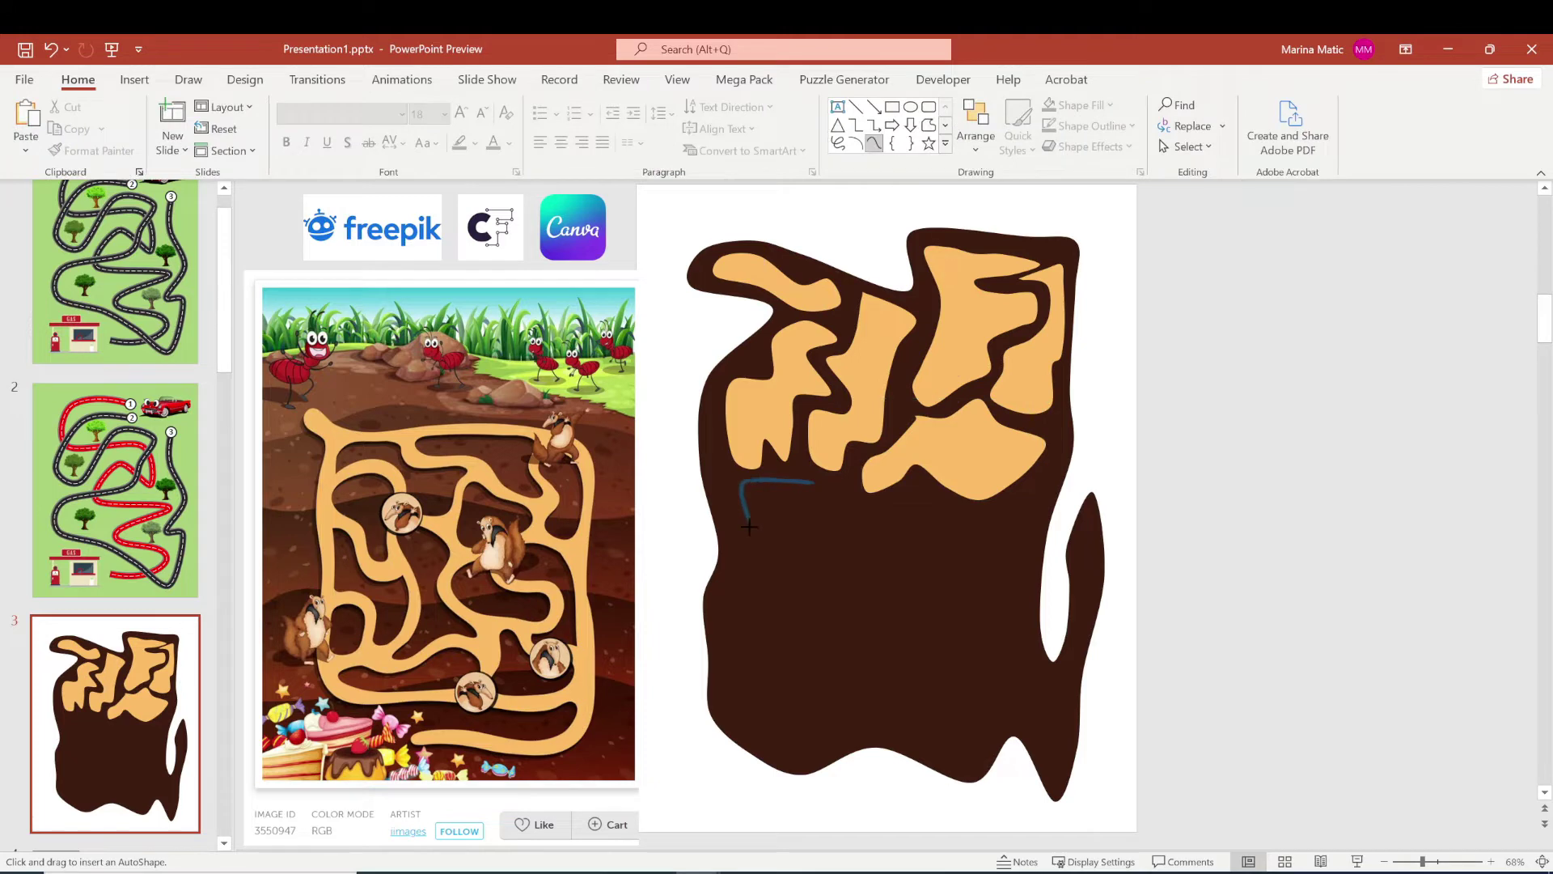
{"action": "left_click", "coordinate": [739, 566]}
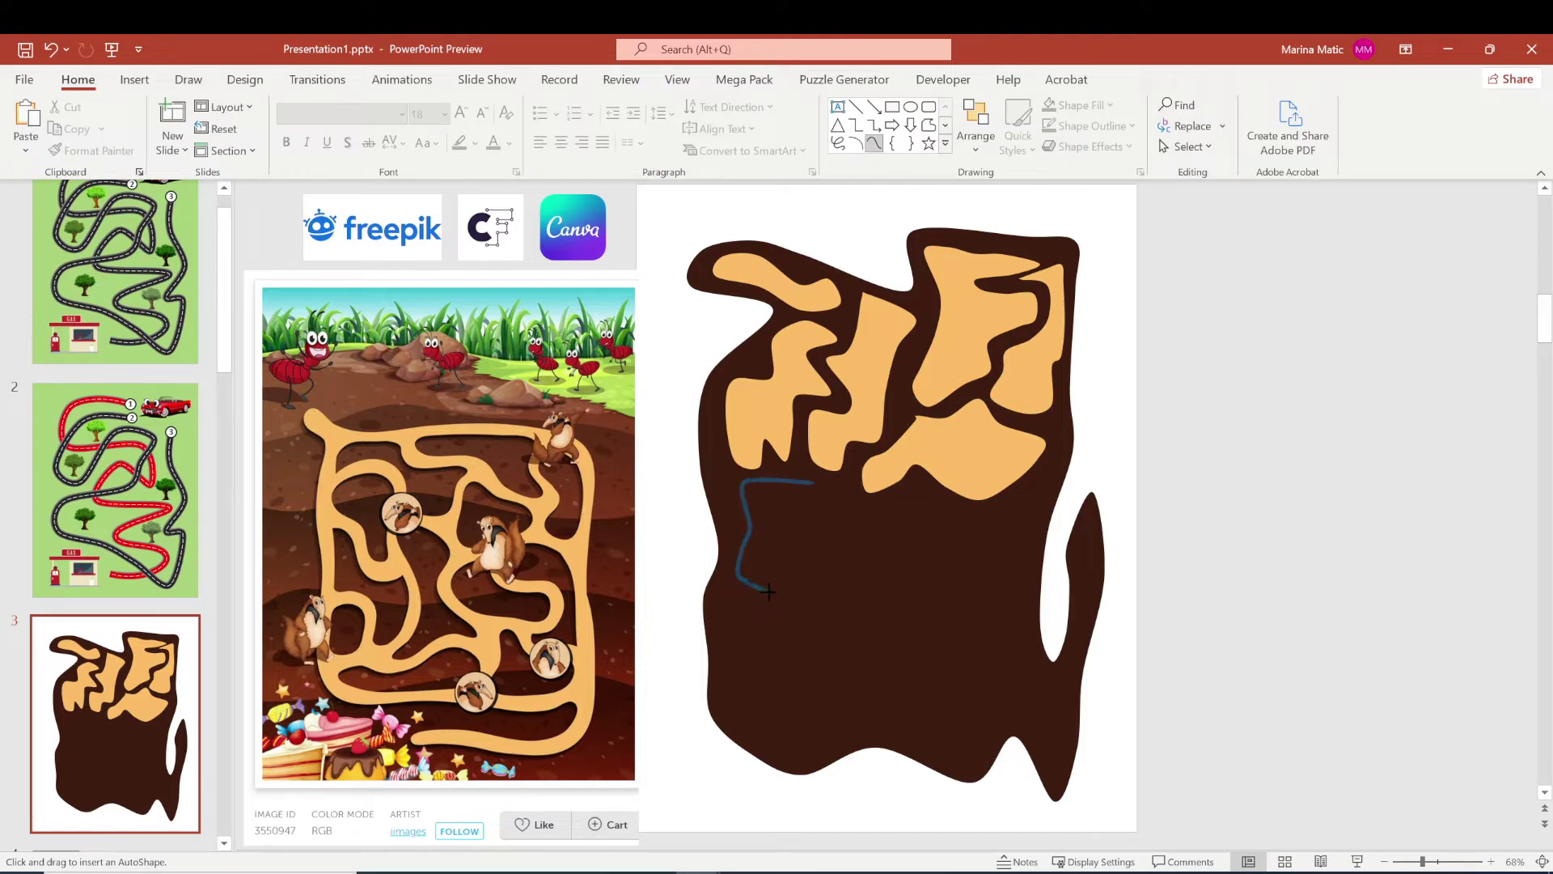
{"action": "left_click", "coordinate": [849, 565]}
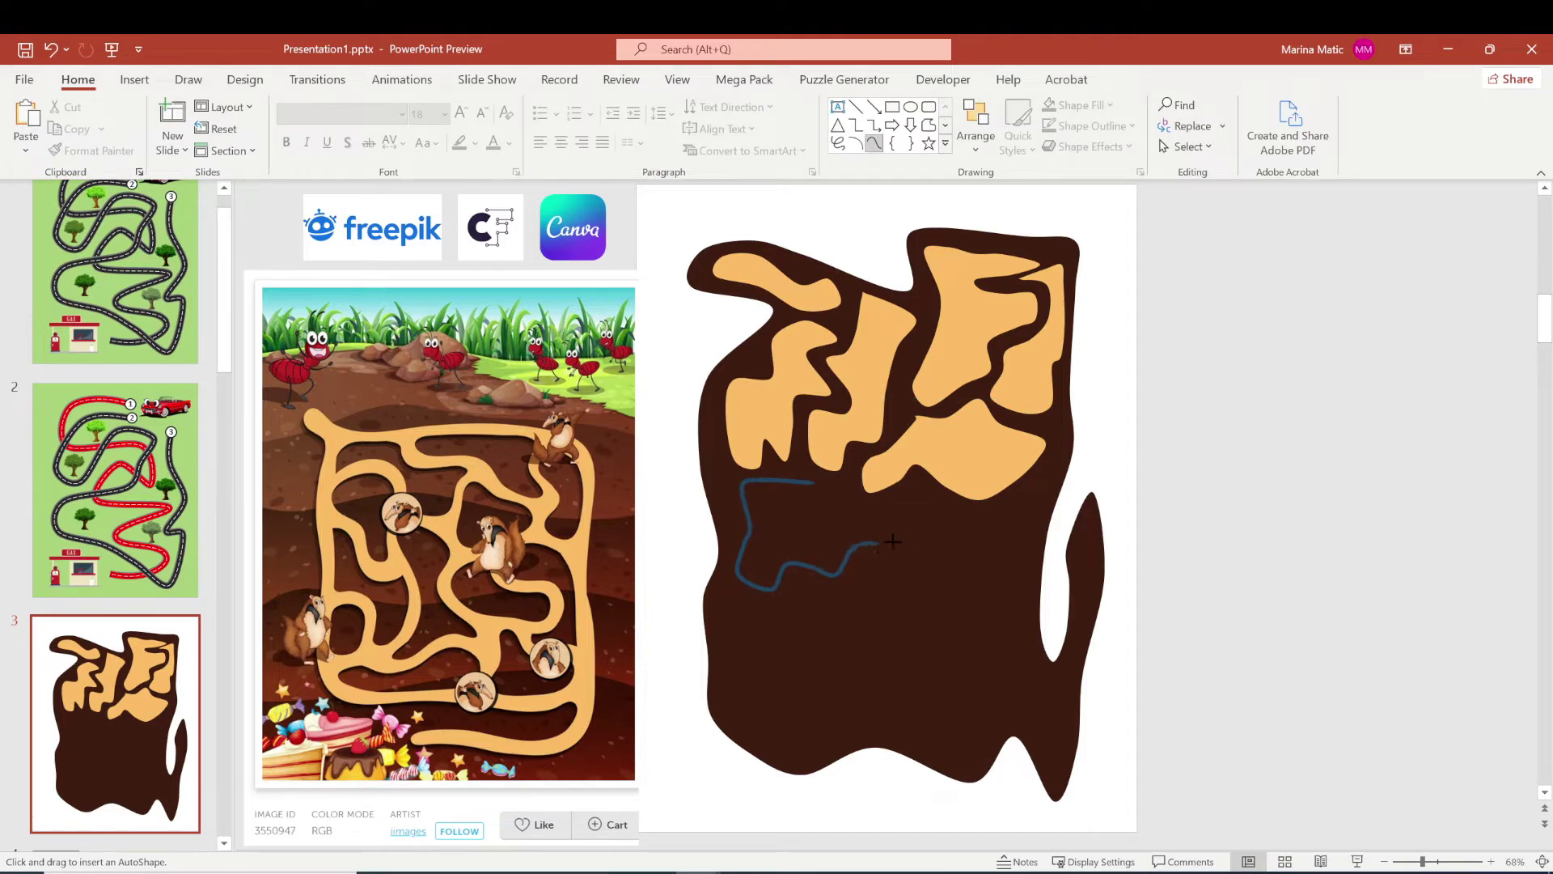
{"action": "left_click", "coordinate": [816, 484]}
{"action": "left_click", "coordinate": [640, 106]}
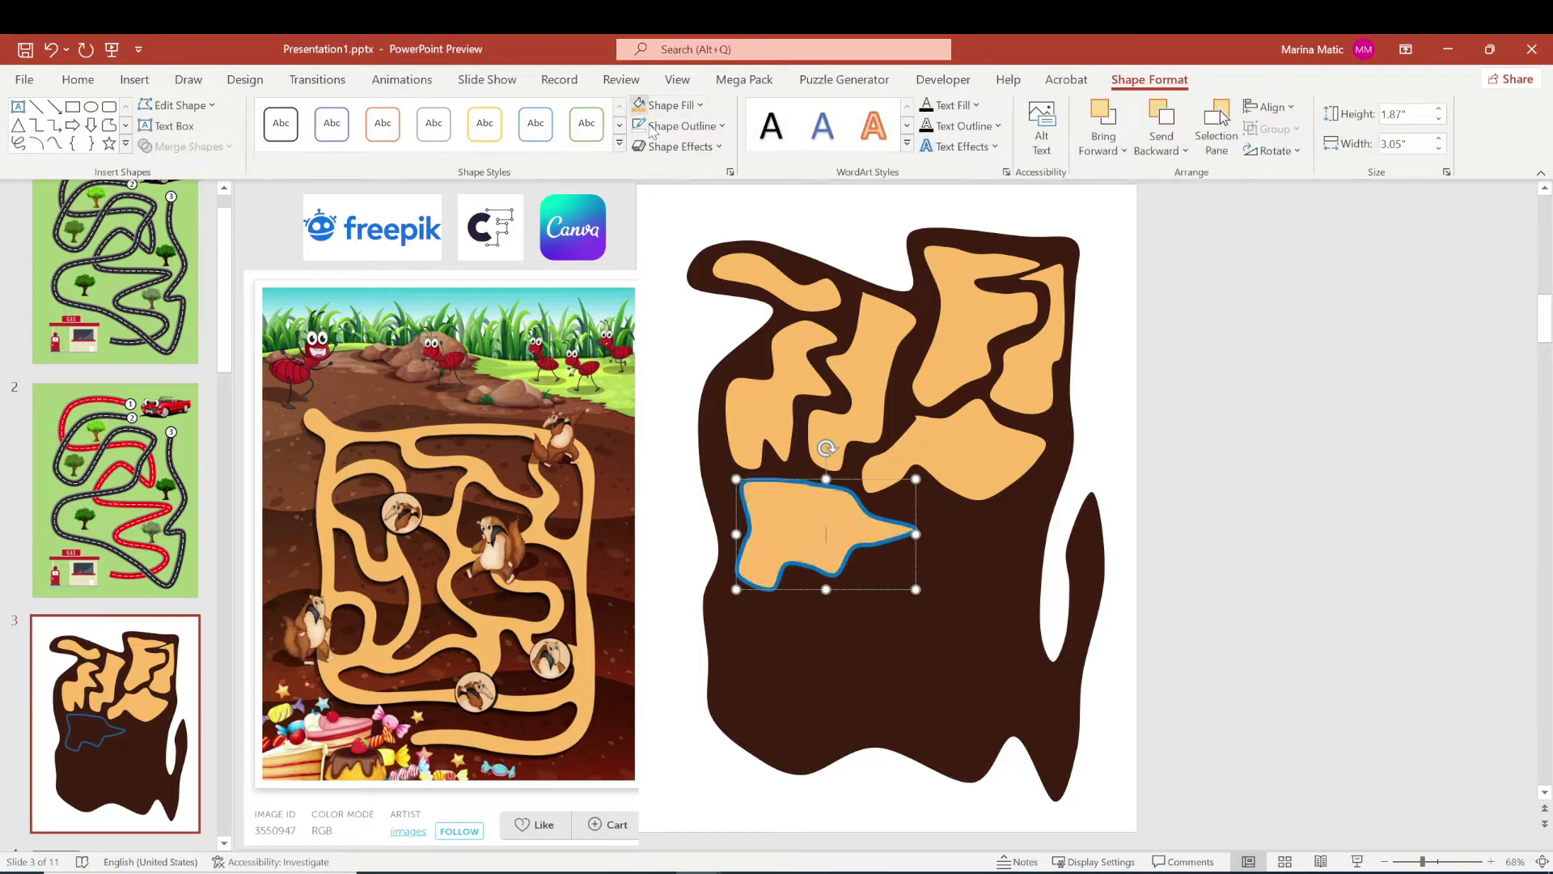
{"action": "left_click", "coordinate": [652, 126]}
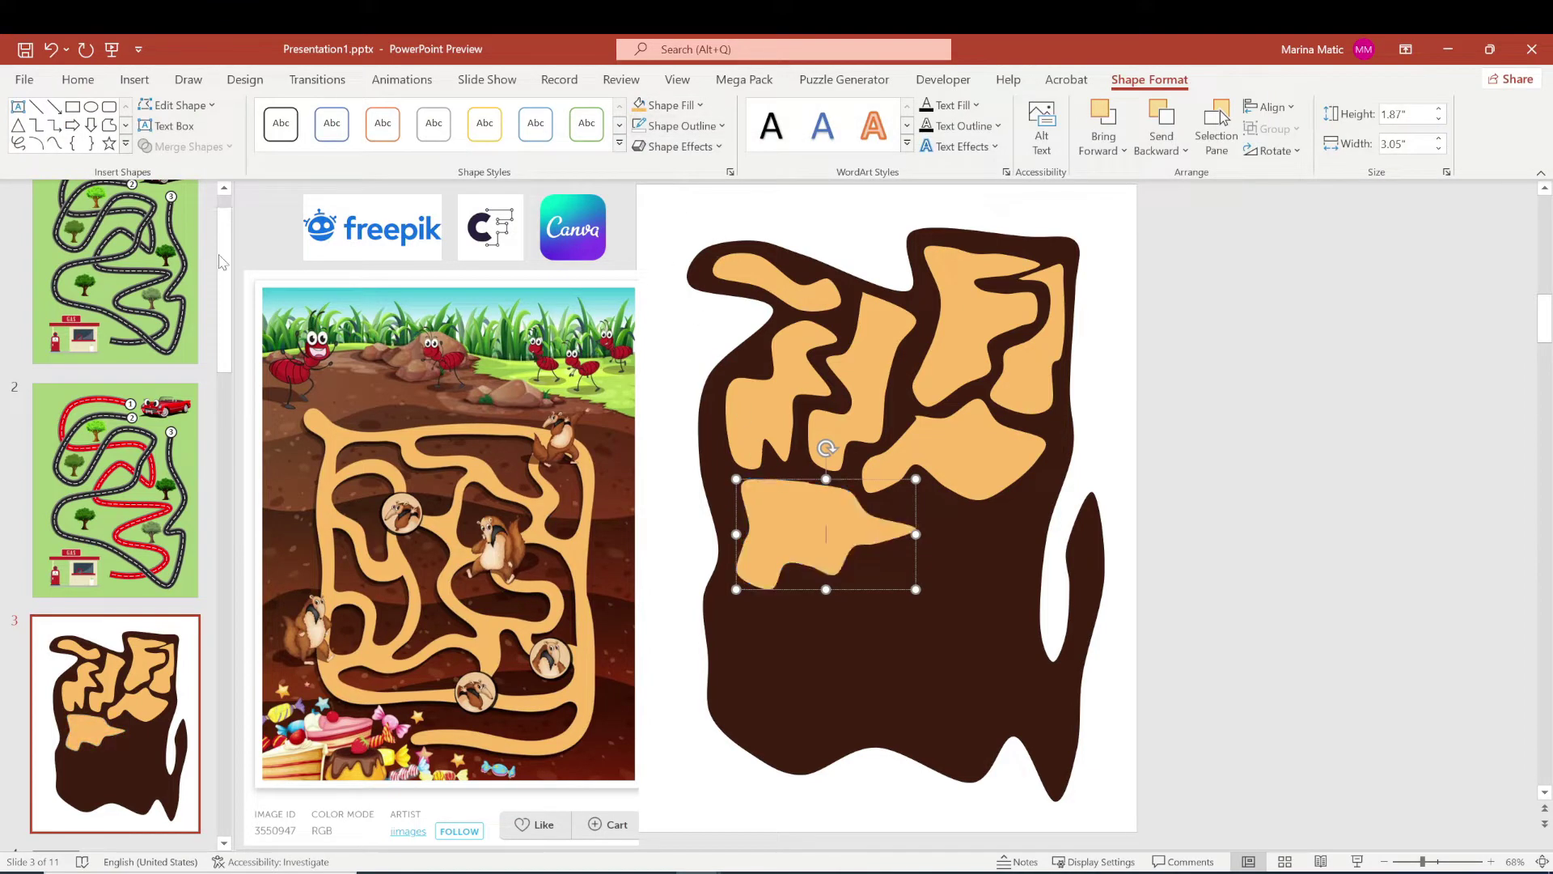
- Draw a closed curve about 2.08" by 2.91" beneath the wide right-hand orange piece, with light orange fill and no outline
{"action": "left_click", "coordinate": [40, 144]}
{"action": "left_click", "coordinate": [943, 503]}
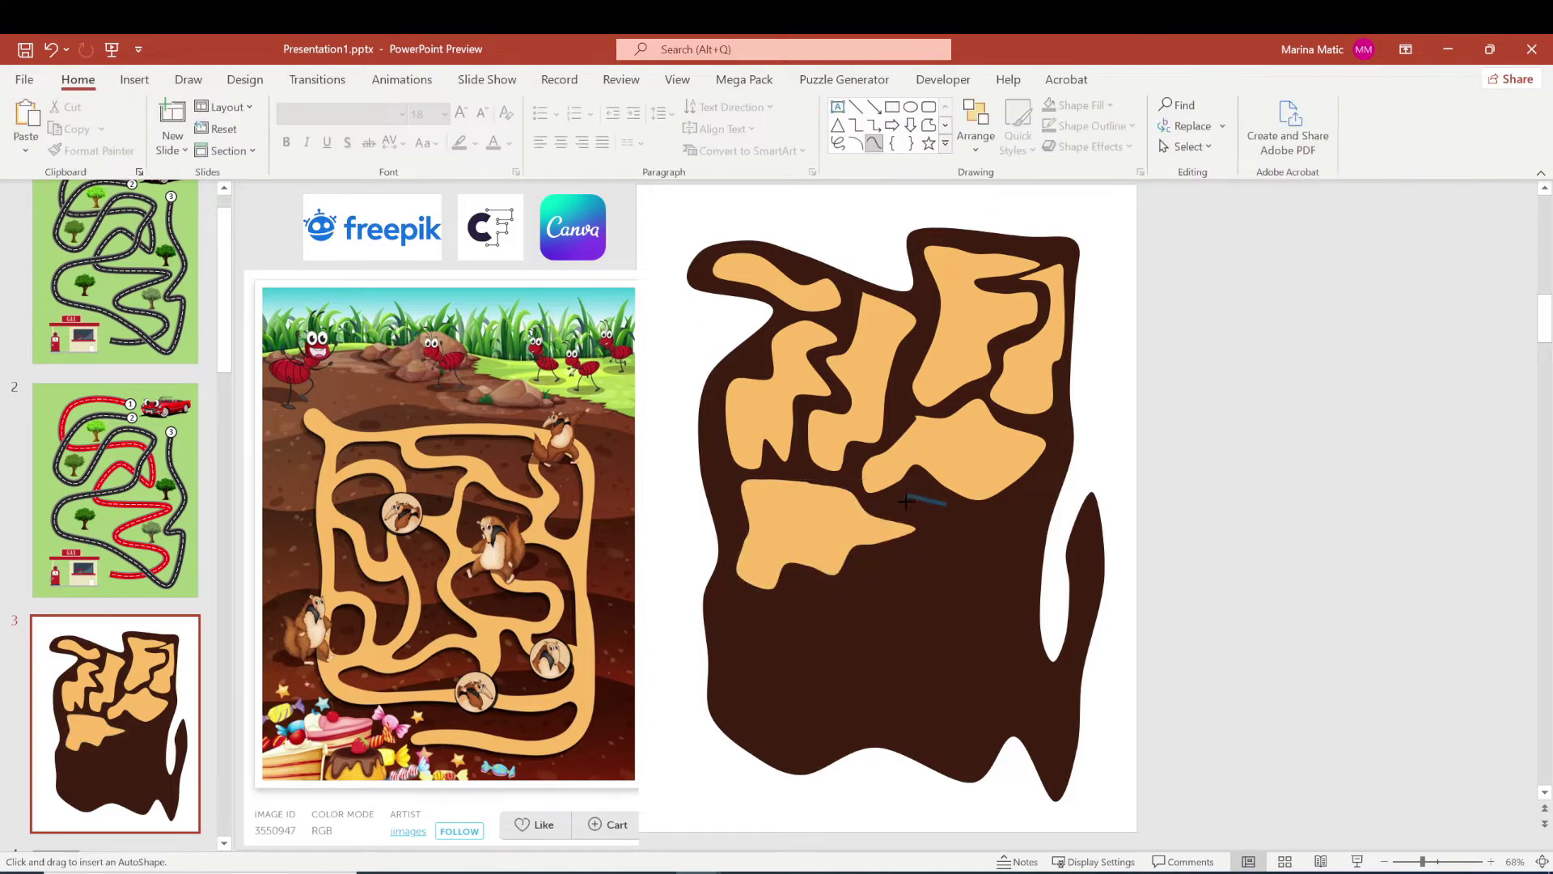
{"action": "left_click", "coordinate": [866, 576]}
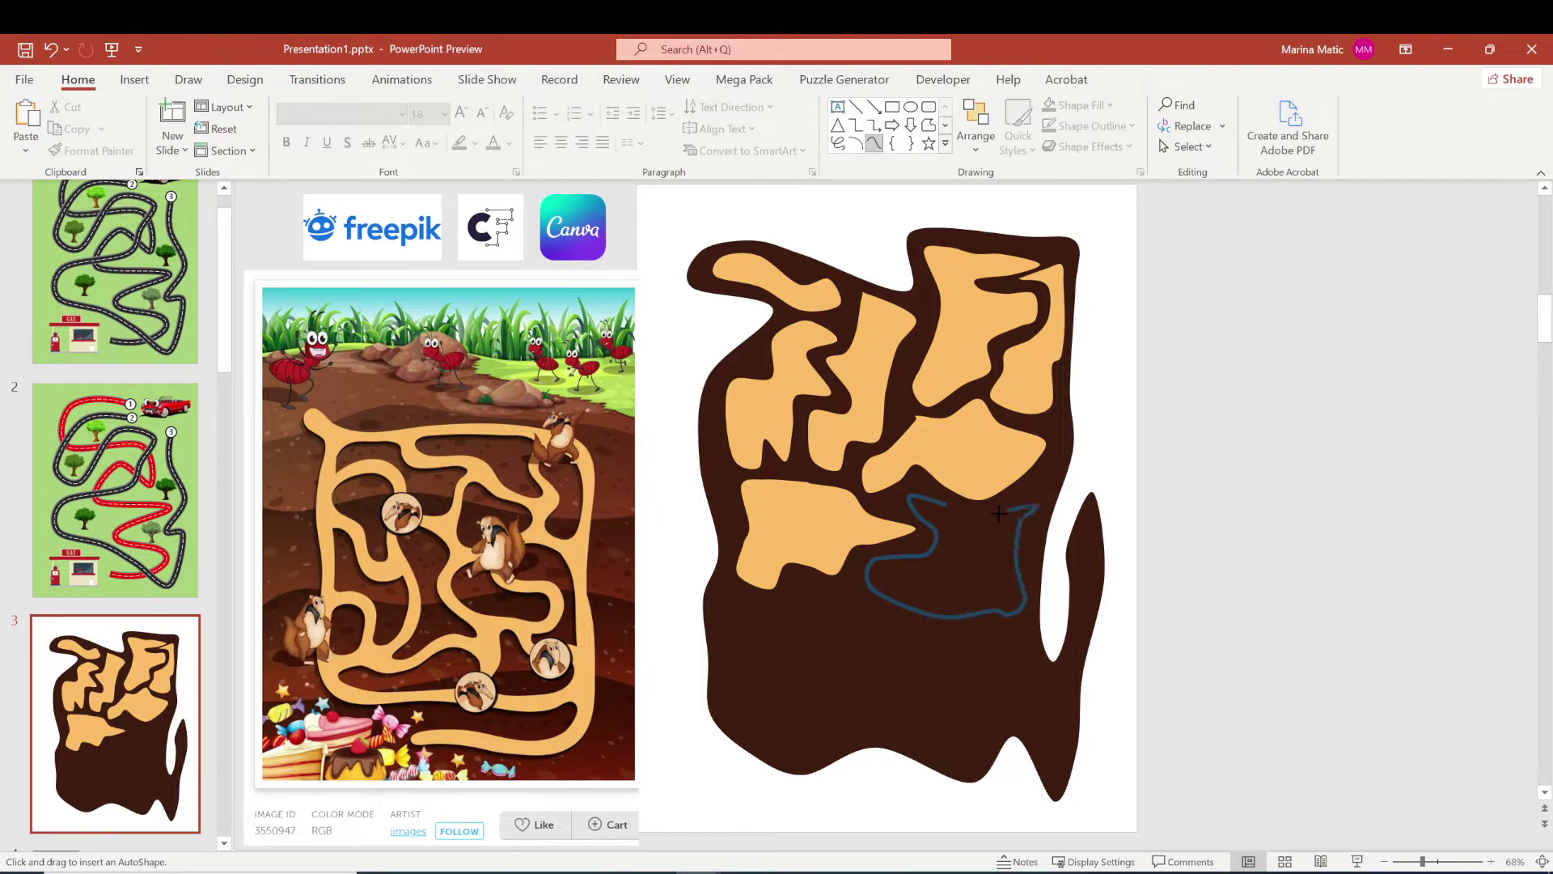
{"action": "left_click", "coordinate": [938, 503]}
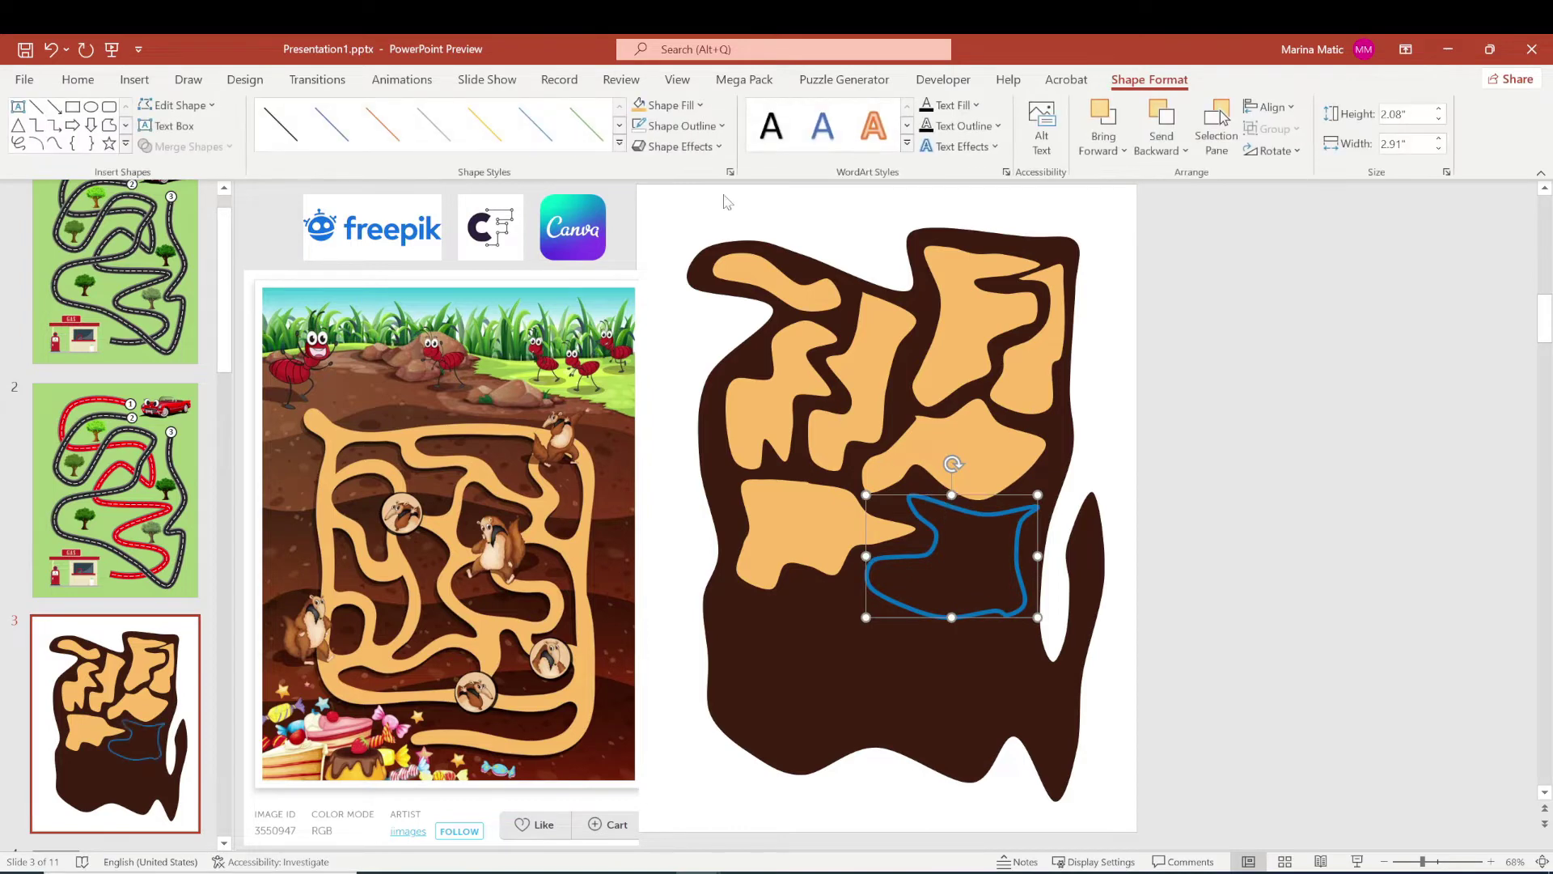
{"action": "left_click", "coordinate": [639, 106]}
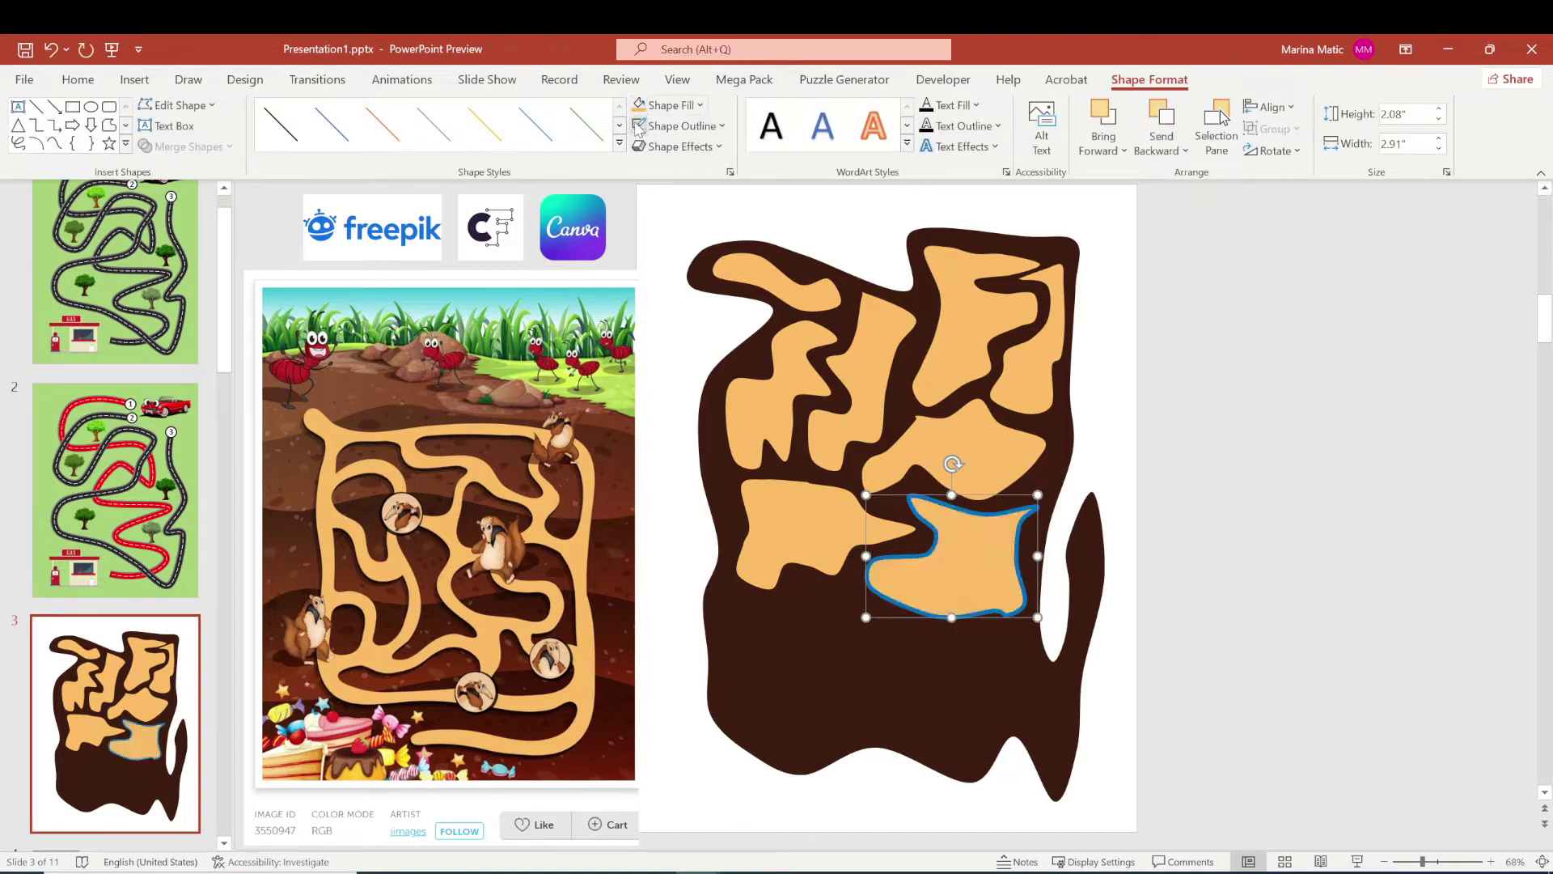
{"action": "left_click", "coordinate": [639, 127]}
- Draw a closed curve about 2.6" by 2.36" in the brown shape's lower-left area, with light orange fill and no outline
{"action": "left_click", "coordinate": [54, 143]}
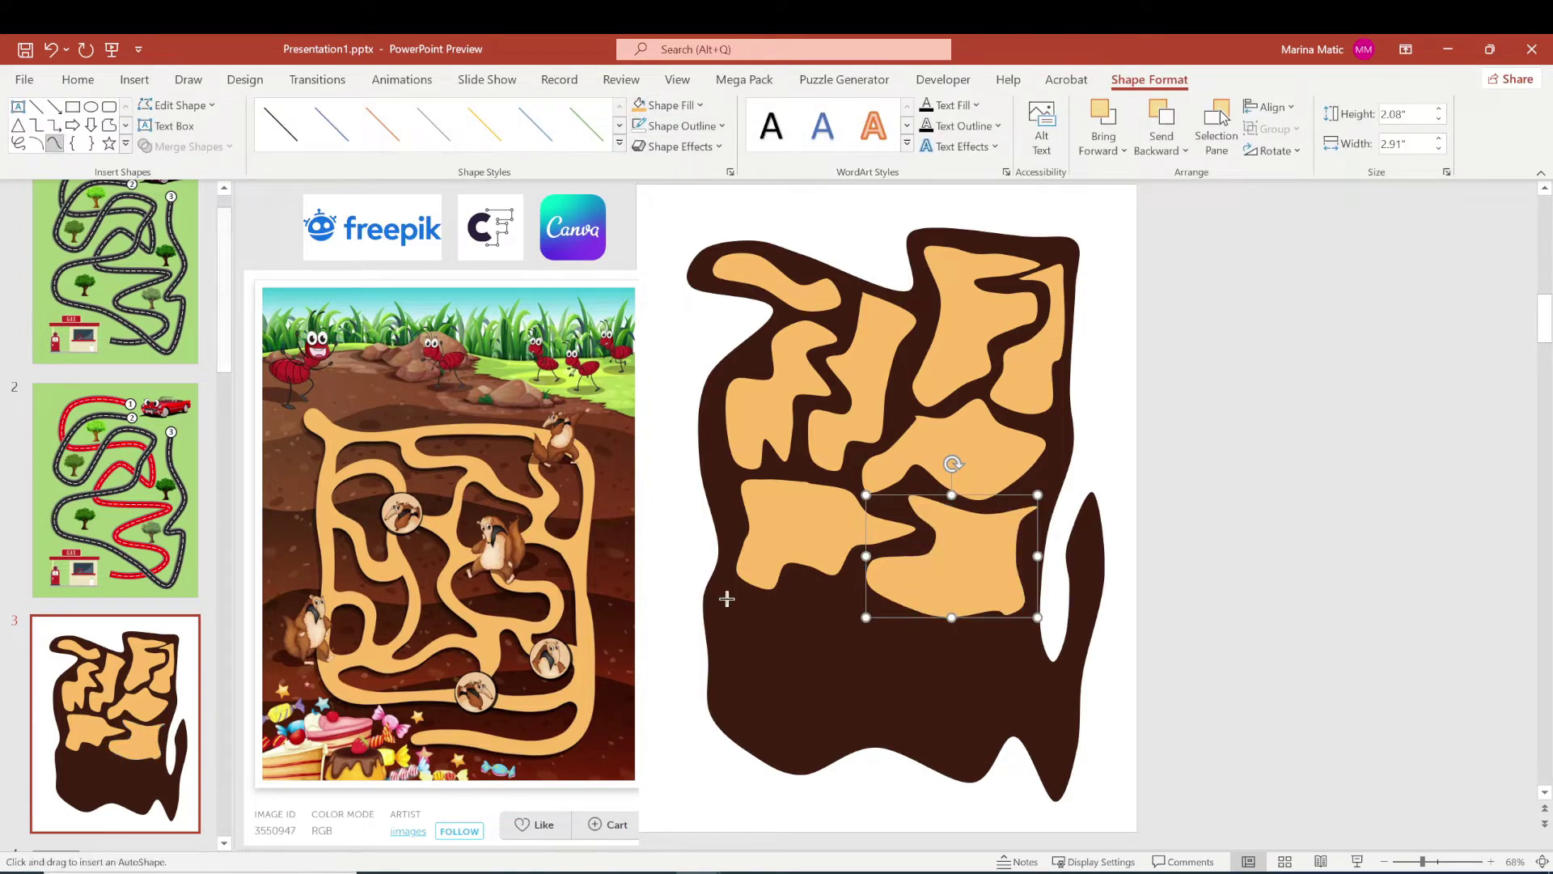
{"action": "left_click", "coordinate": [821, 588]}
{"action": "left_click", "coordinate": [731, 612]}
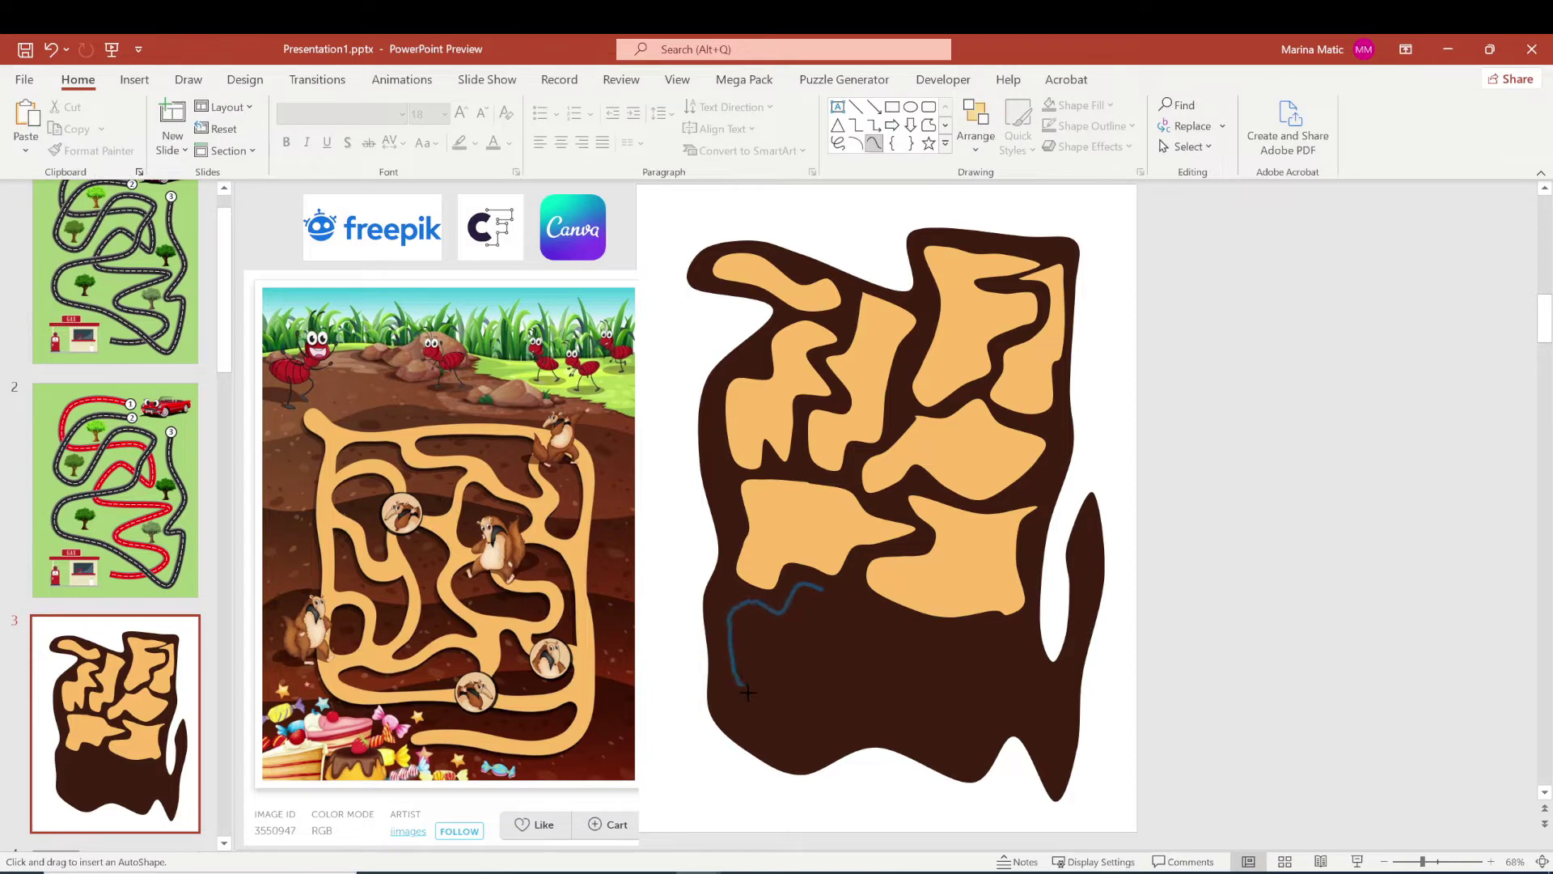
{"action": "left_click", "coordinate": [811, 661]}
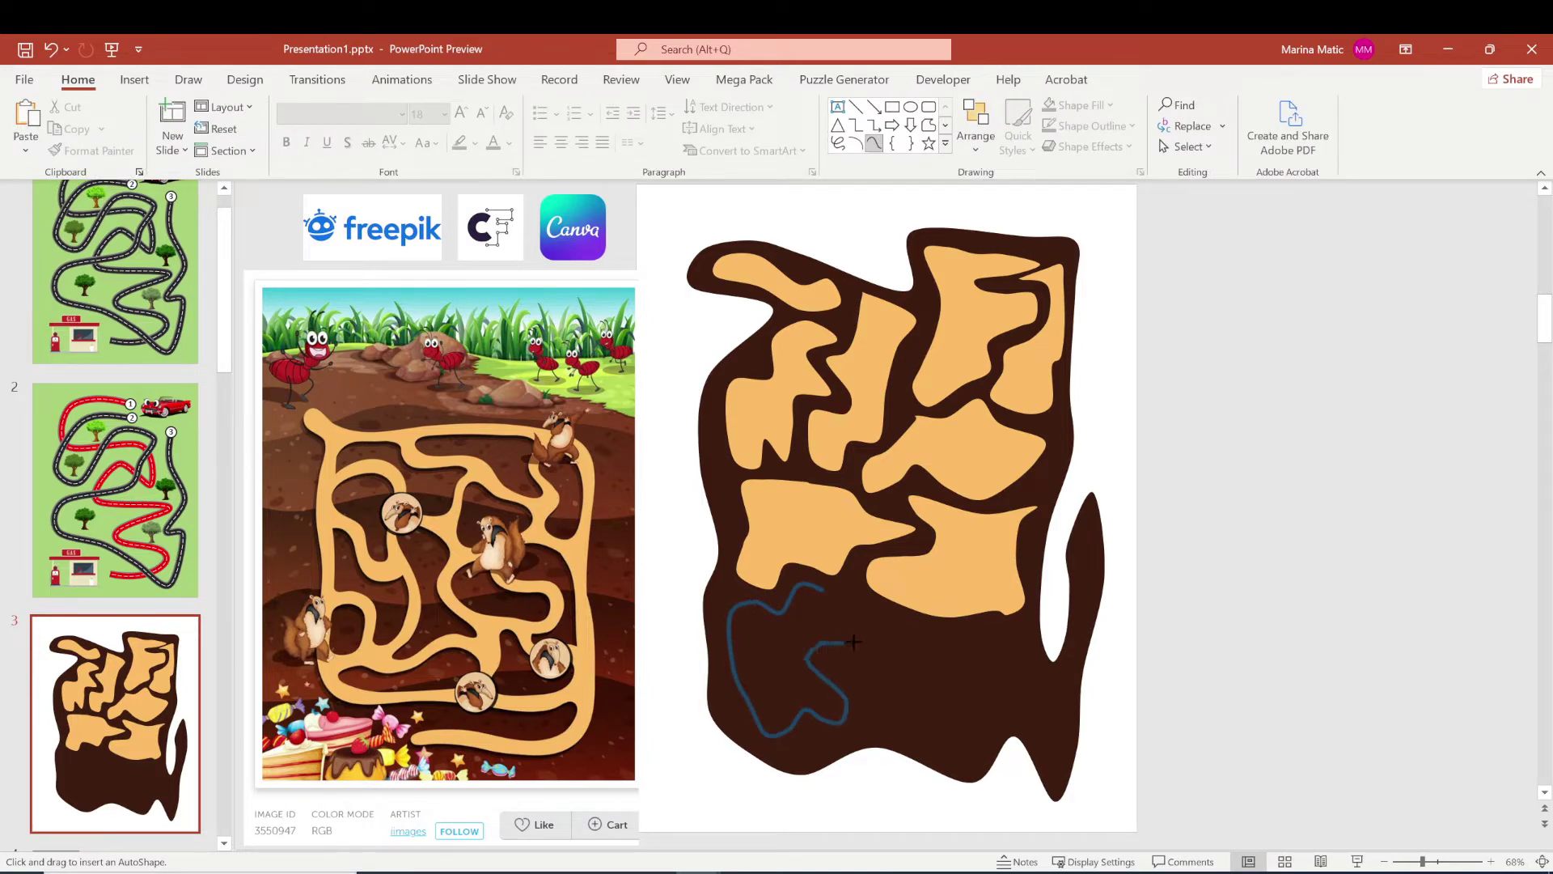
{"action": "left_click", "coordinate": [862, 635]}
{"action": "left_click", "coordinate": [818, 590]}
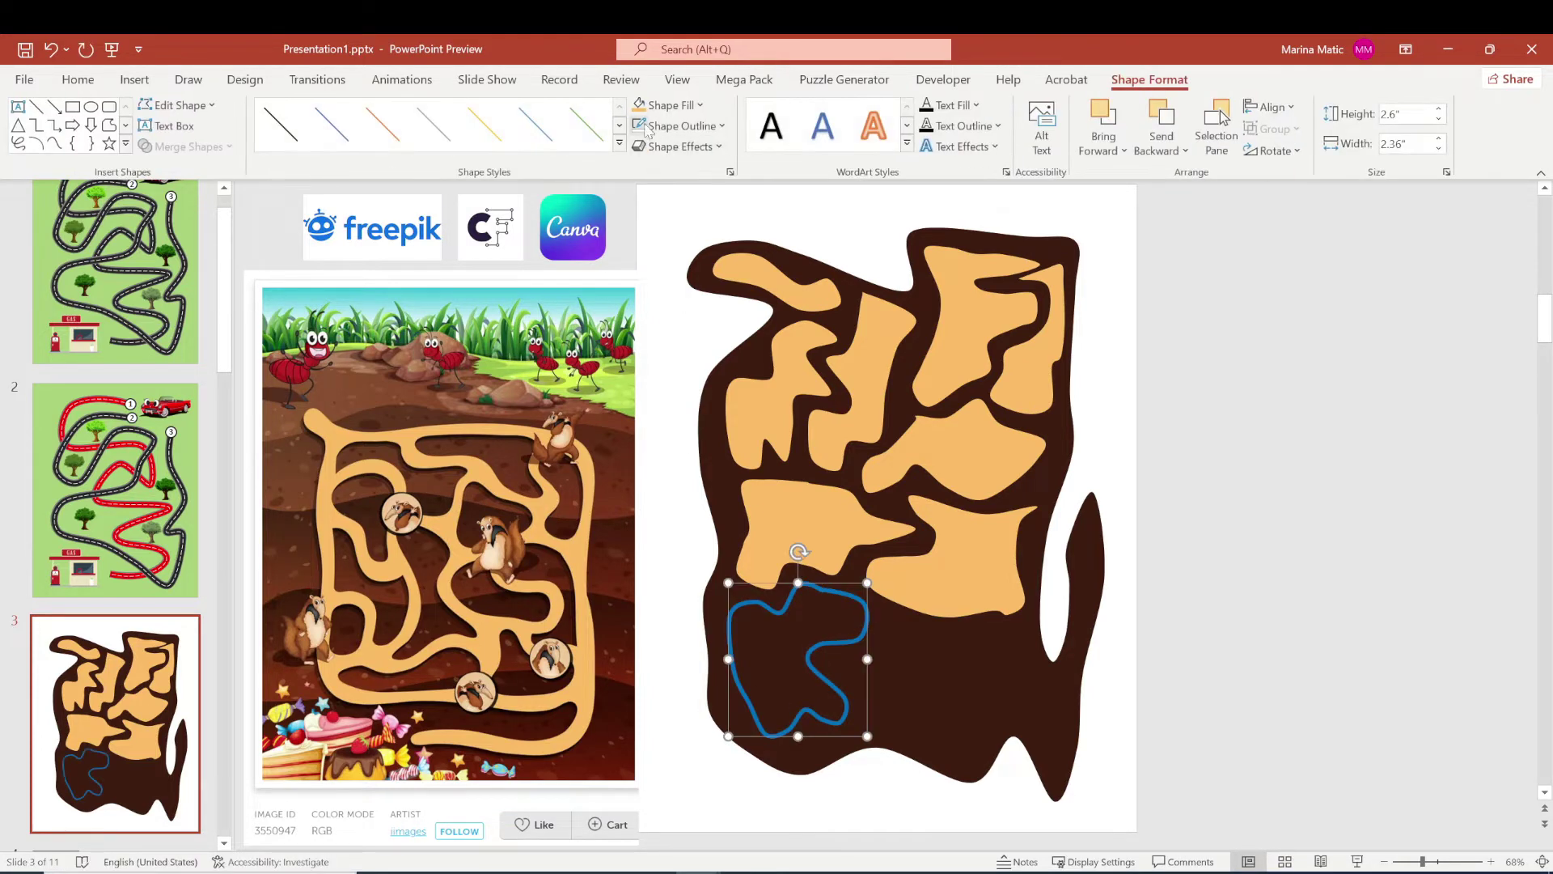
- Draw a closed curve about 2.09" by 2.71" in the brown shape's lower middle, with light orange fill and no outline
{"action": "left_click", "coordinate": [54, 143]}
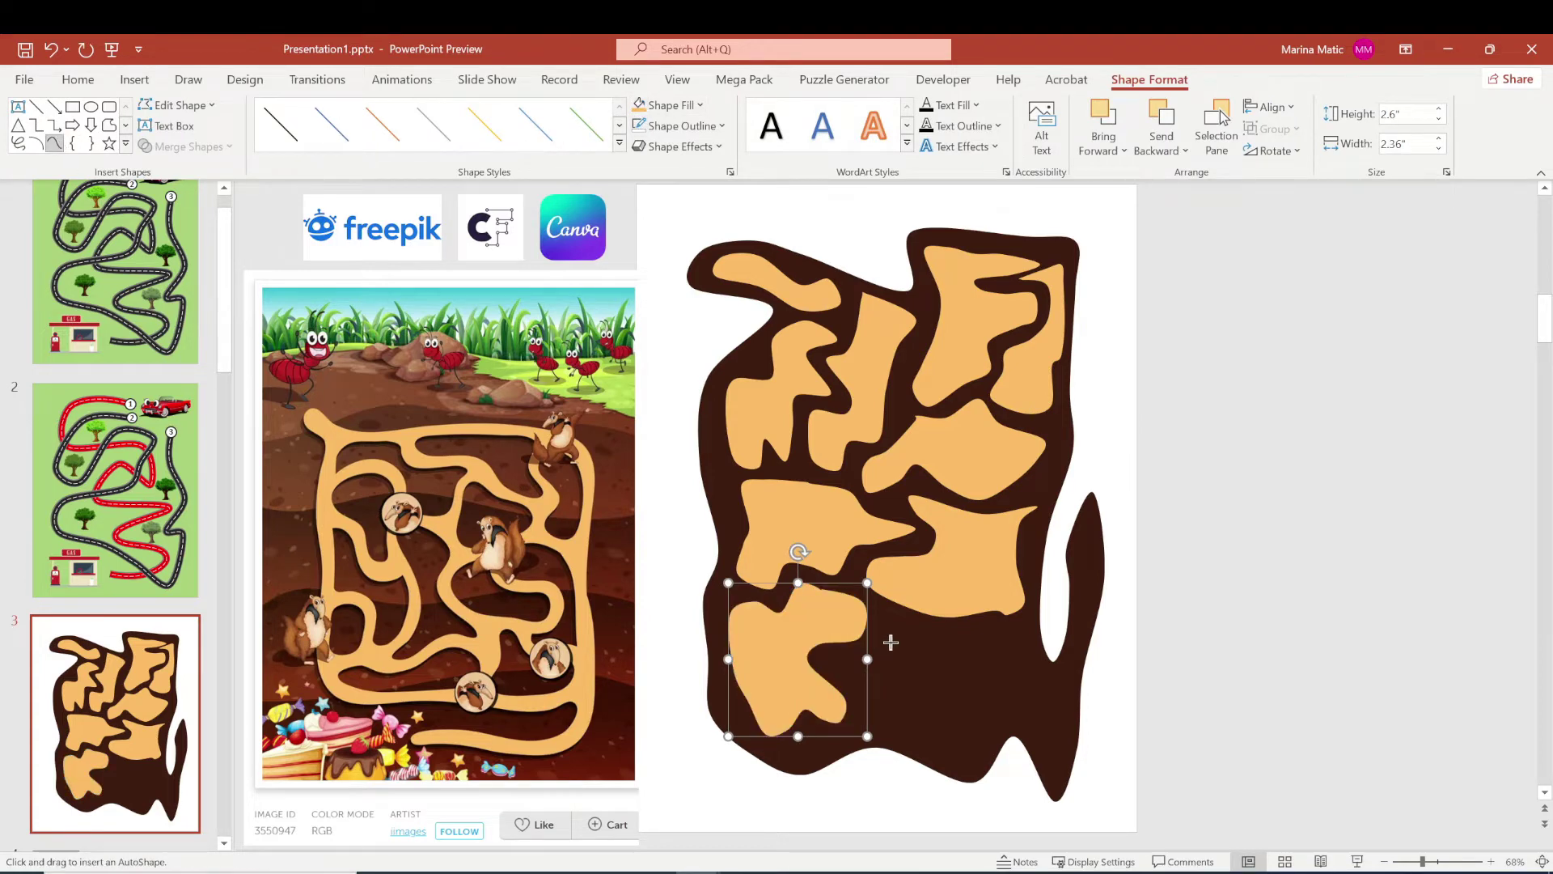
{"action": "left_click", "coordinate": [897, 621]}
{"action": "left_click", "coordinate": [840, 657]}
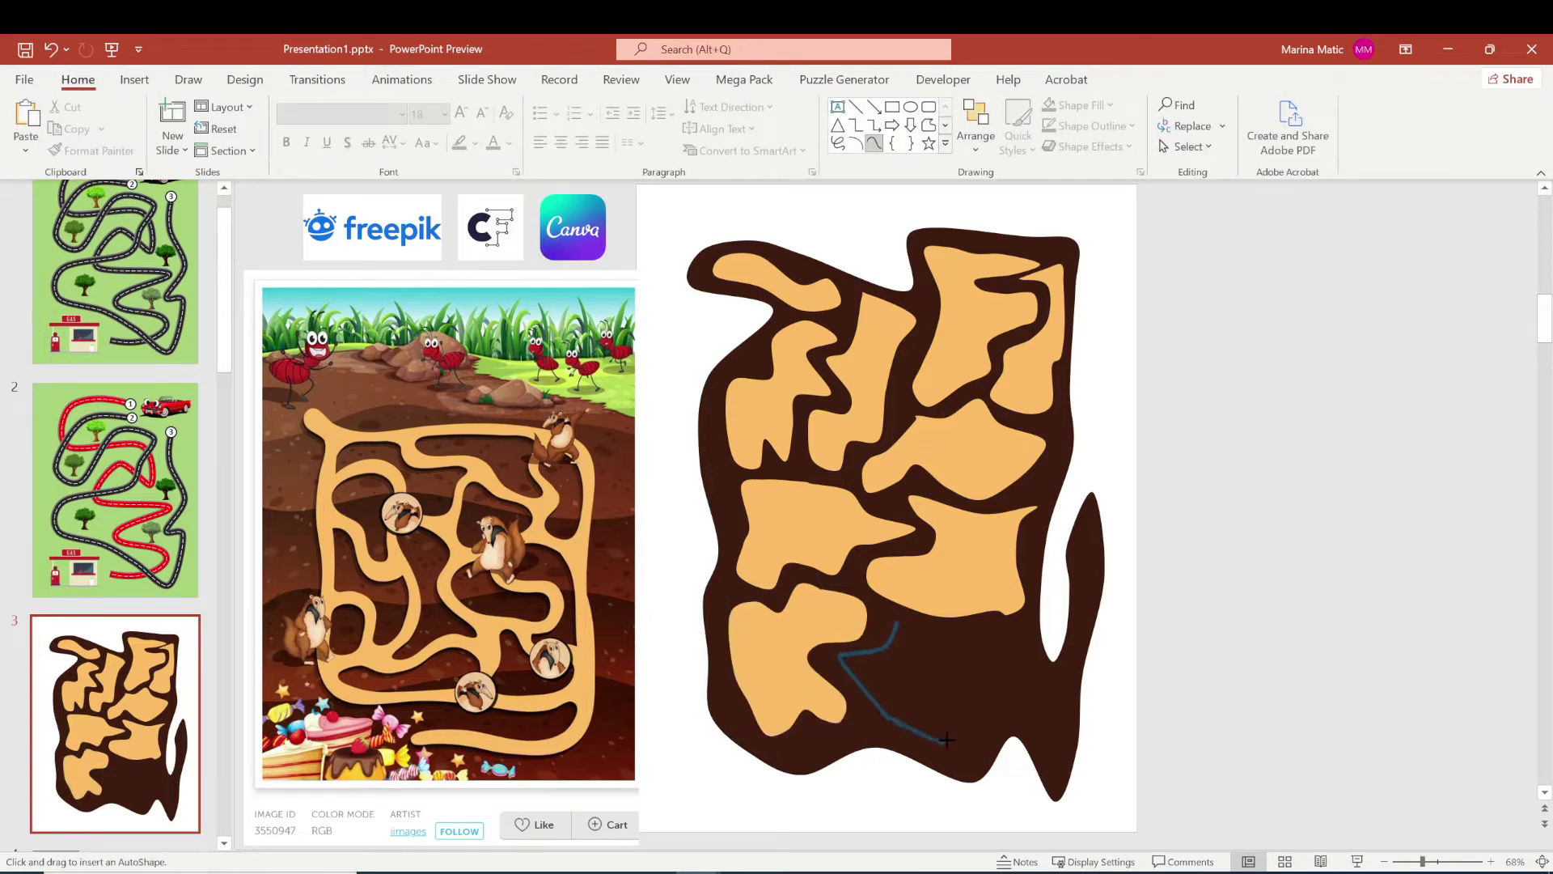
{"action": "left_click", "coordinate": [991, 739]}
{"action": "left_click", "coordinate": [945, 670]}
{"action": "left_click", "coordinate": [998, 637]}
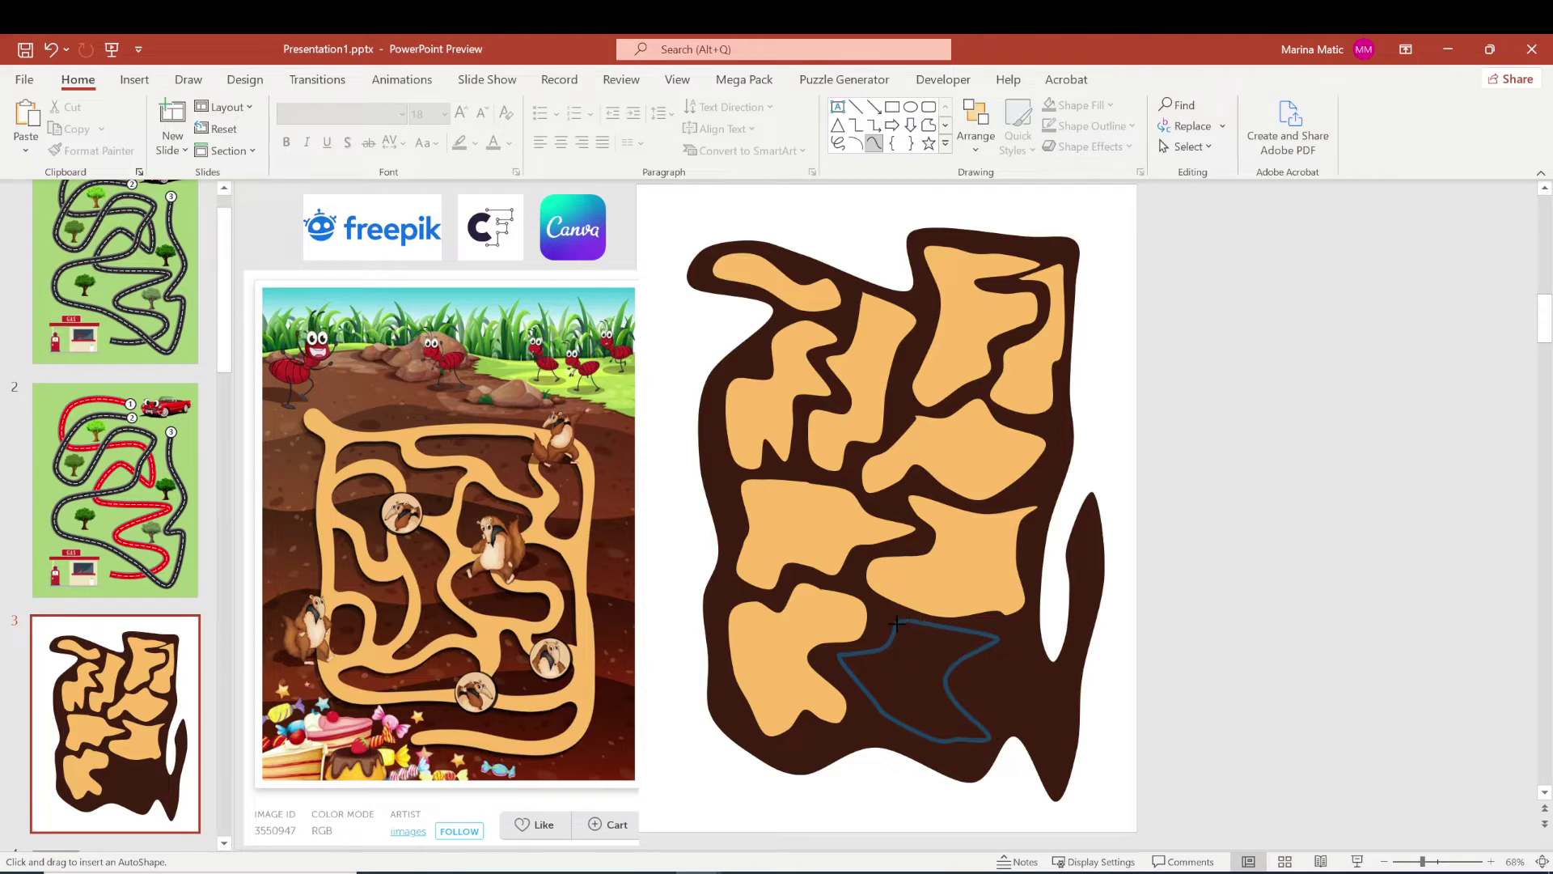
{"action": "left_click", "coordinate": [896, 622]}
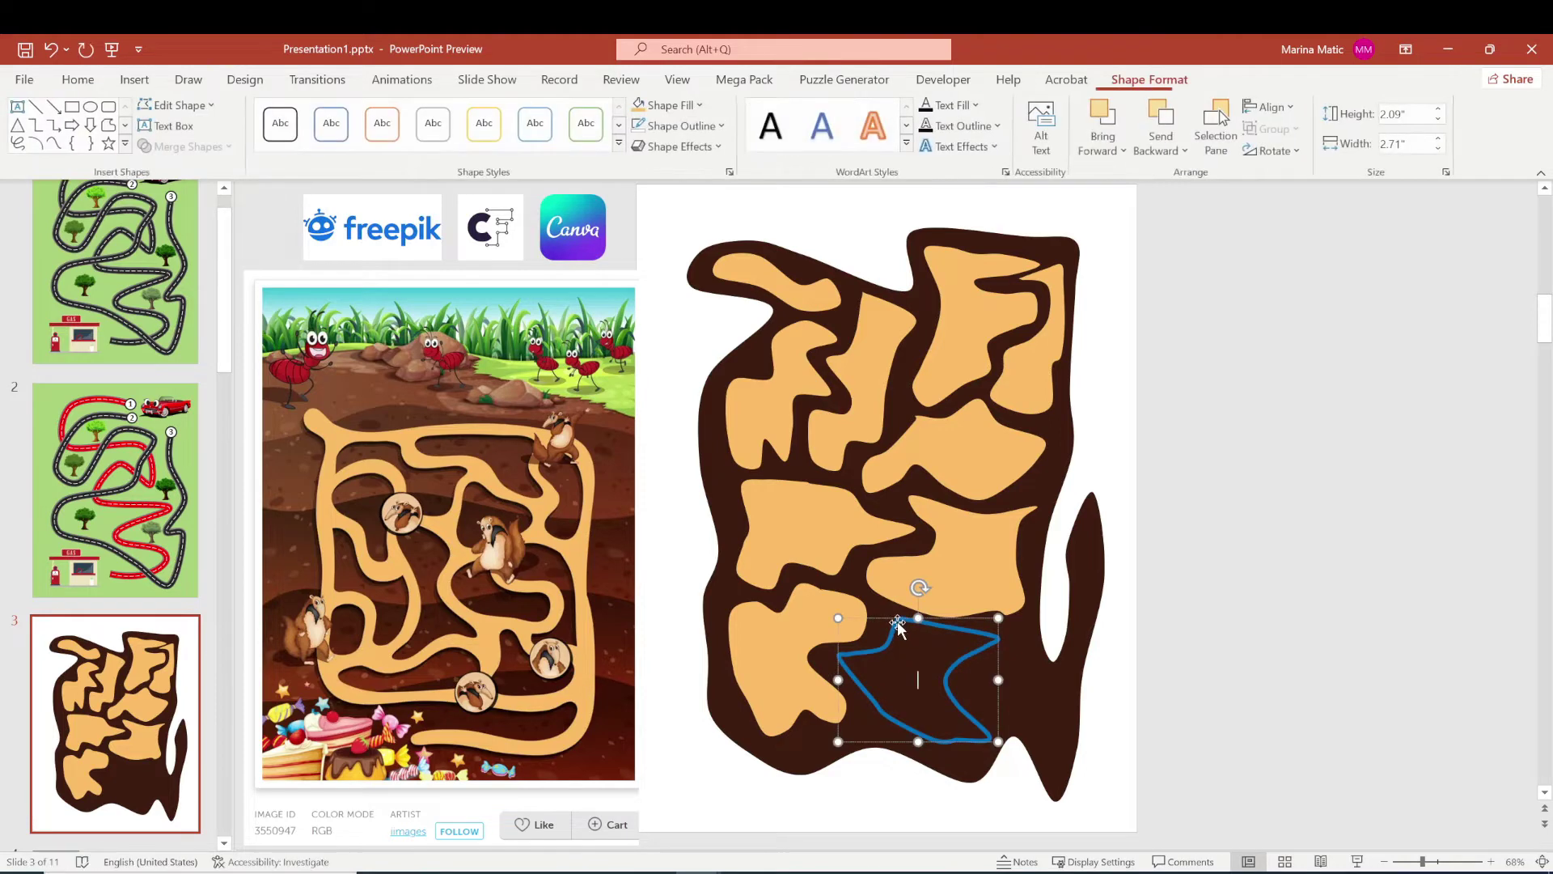
{"action": "left_click", "coordinate": [639, 105]}
- Draw a small closed curve about 1.91" by 1.57" in the brown shape's lower-right corner, with light orange fill and no outline
{"action": "left_click", "coordinate": [54, 143]}
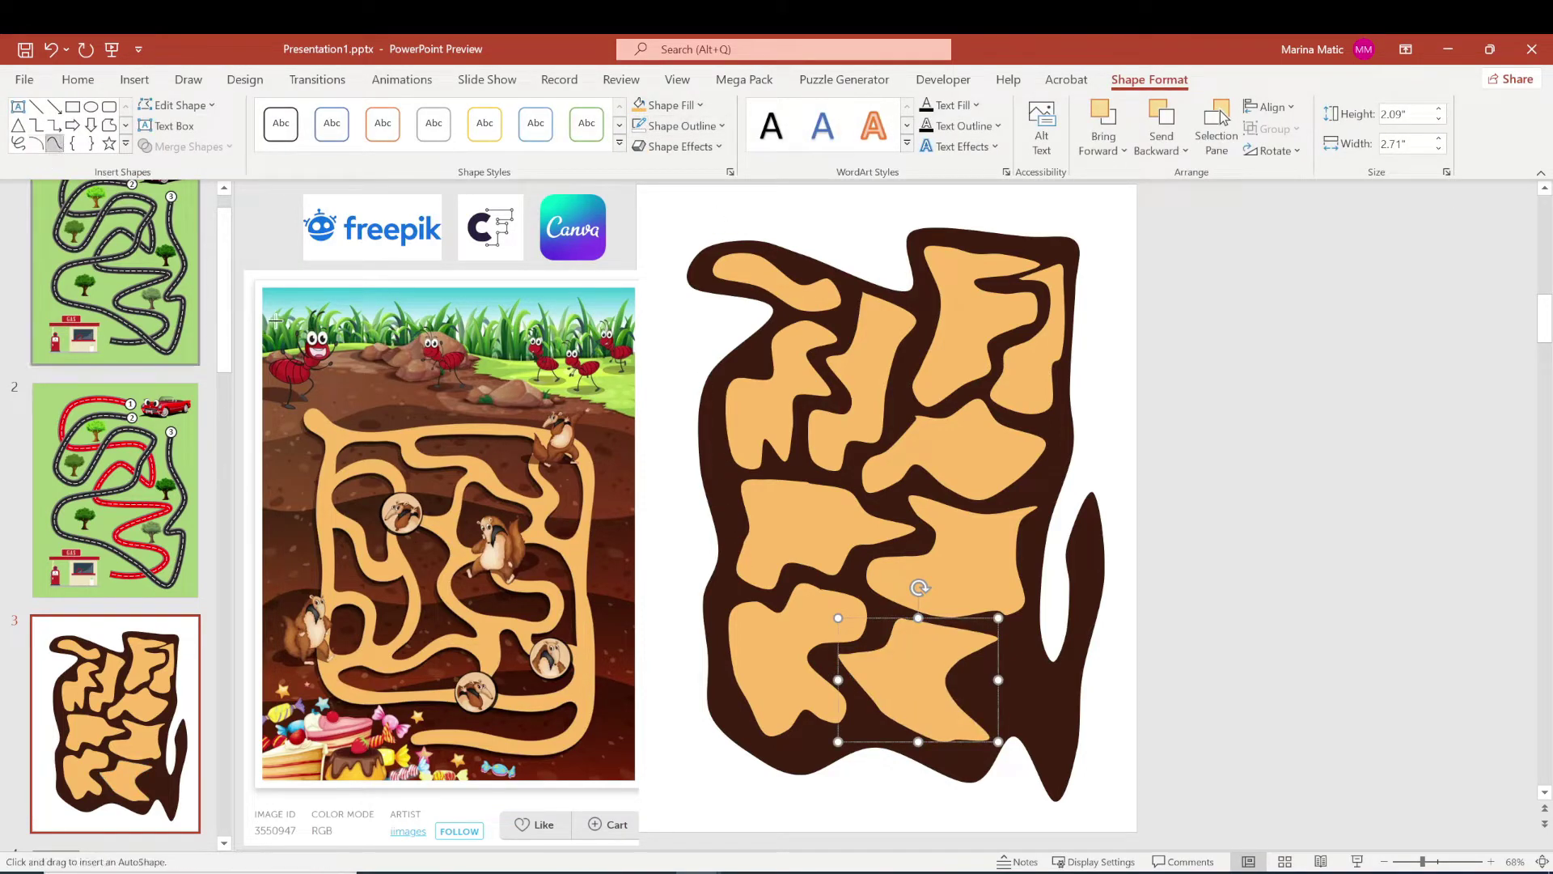
{"action": "left_click", "coordinate": [1007, 656]}
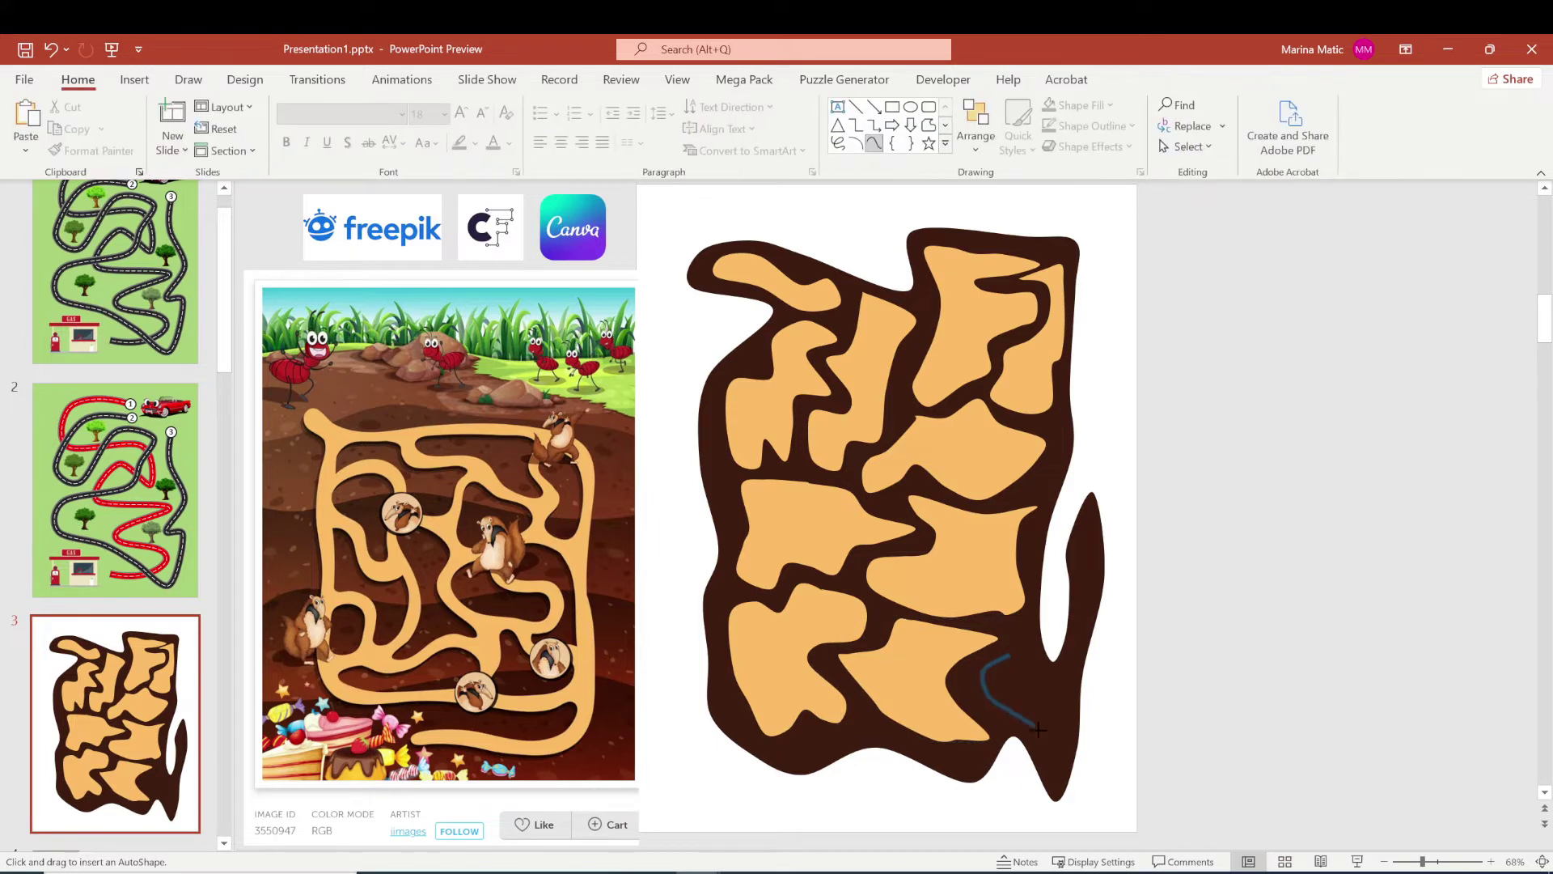
{"action": "left_click", "coordinate": [1057, 759]}
{"action": "left_click", "coordinate": [1072, 693]}
{"action": "left_click", "coordinate": [1010, 656]}
{"action": "left_click", "coordinate": [639, 105]}
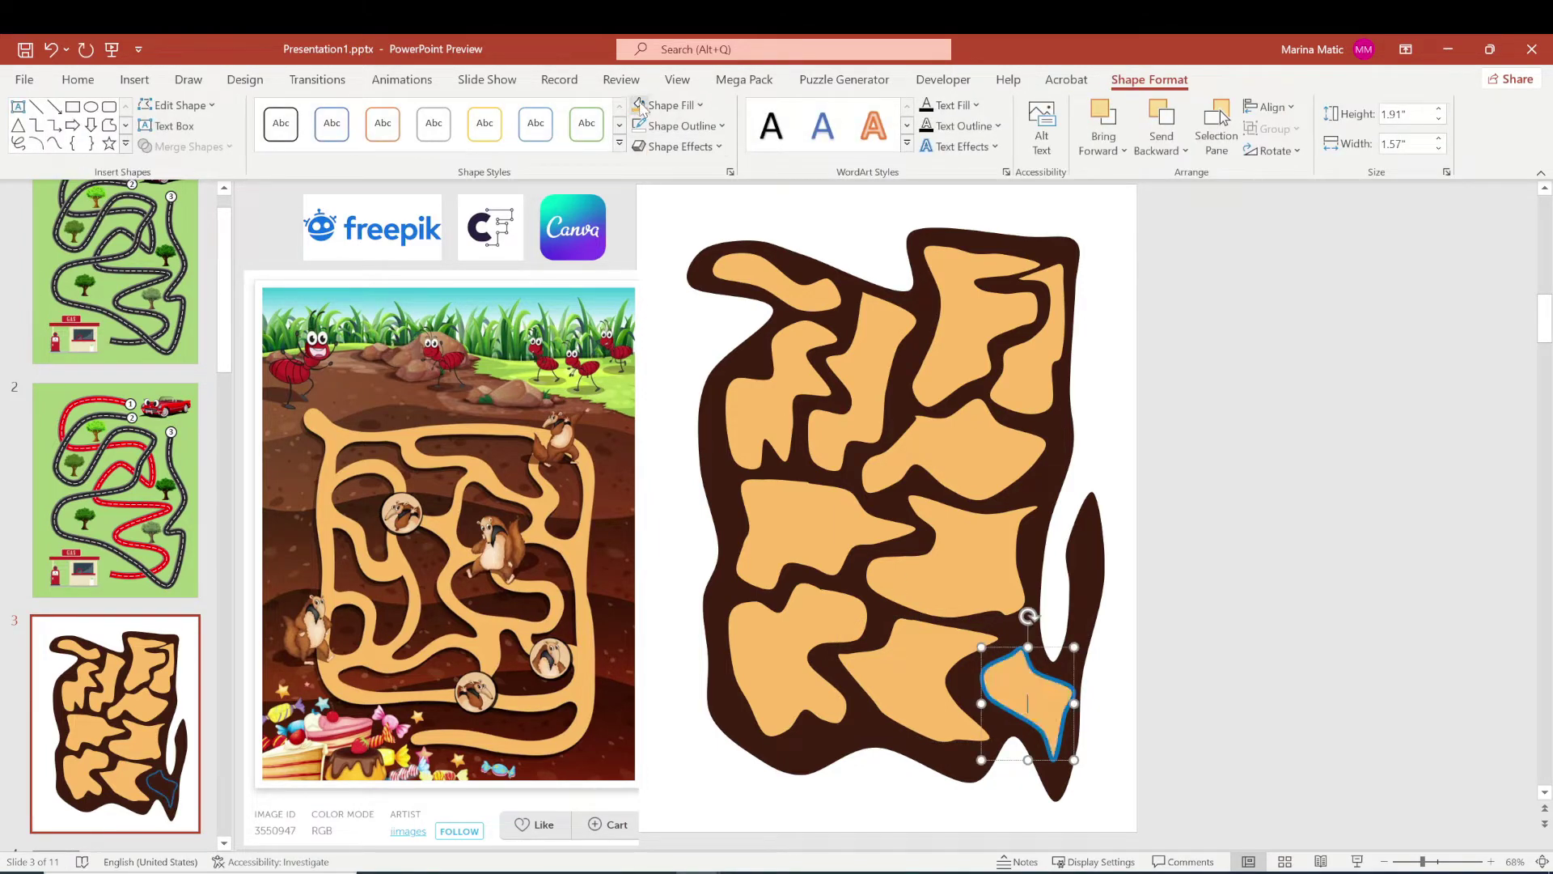
{"action": "left_click", "coordinate": [639, 125]}
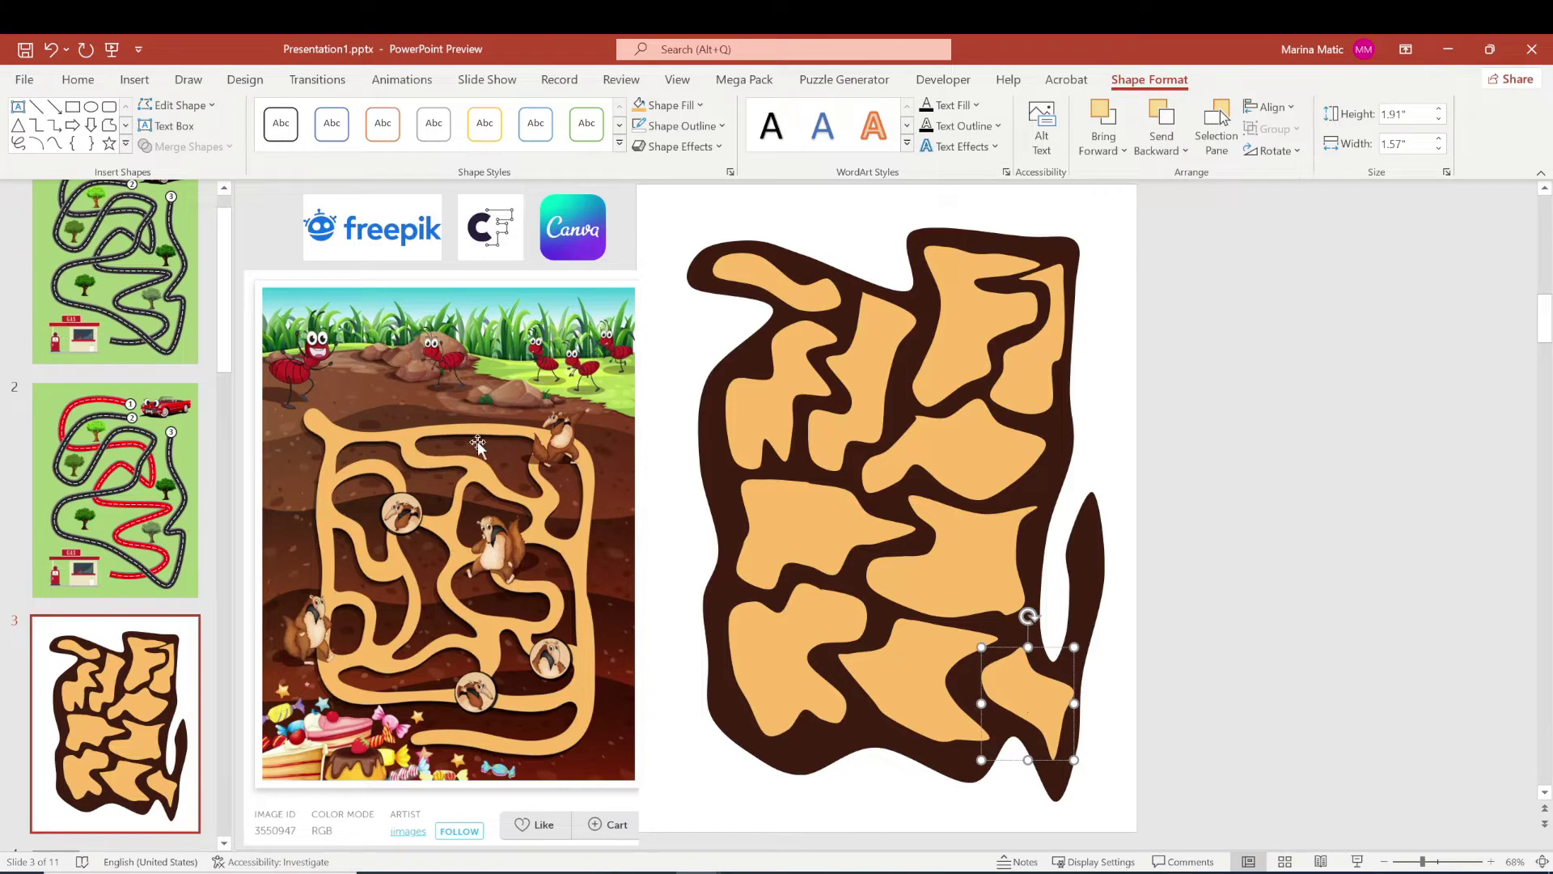
- Group all eleven light orange pieces into one object
{"action": "left_click", "coordinate": [813, 306]}
{"action": "left_click", "coordinate": [809, 352], "text": "shift"}
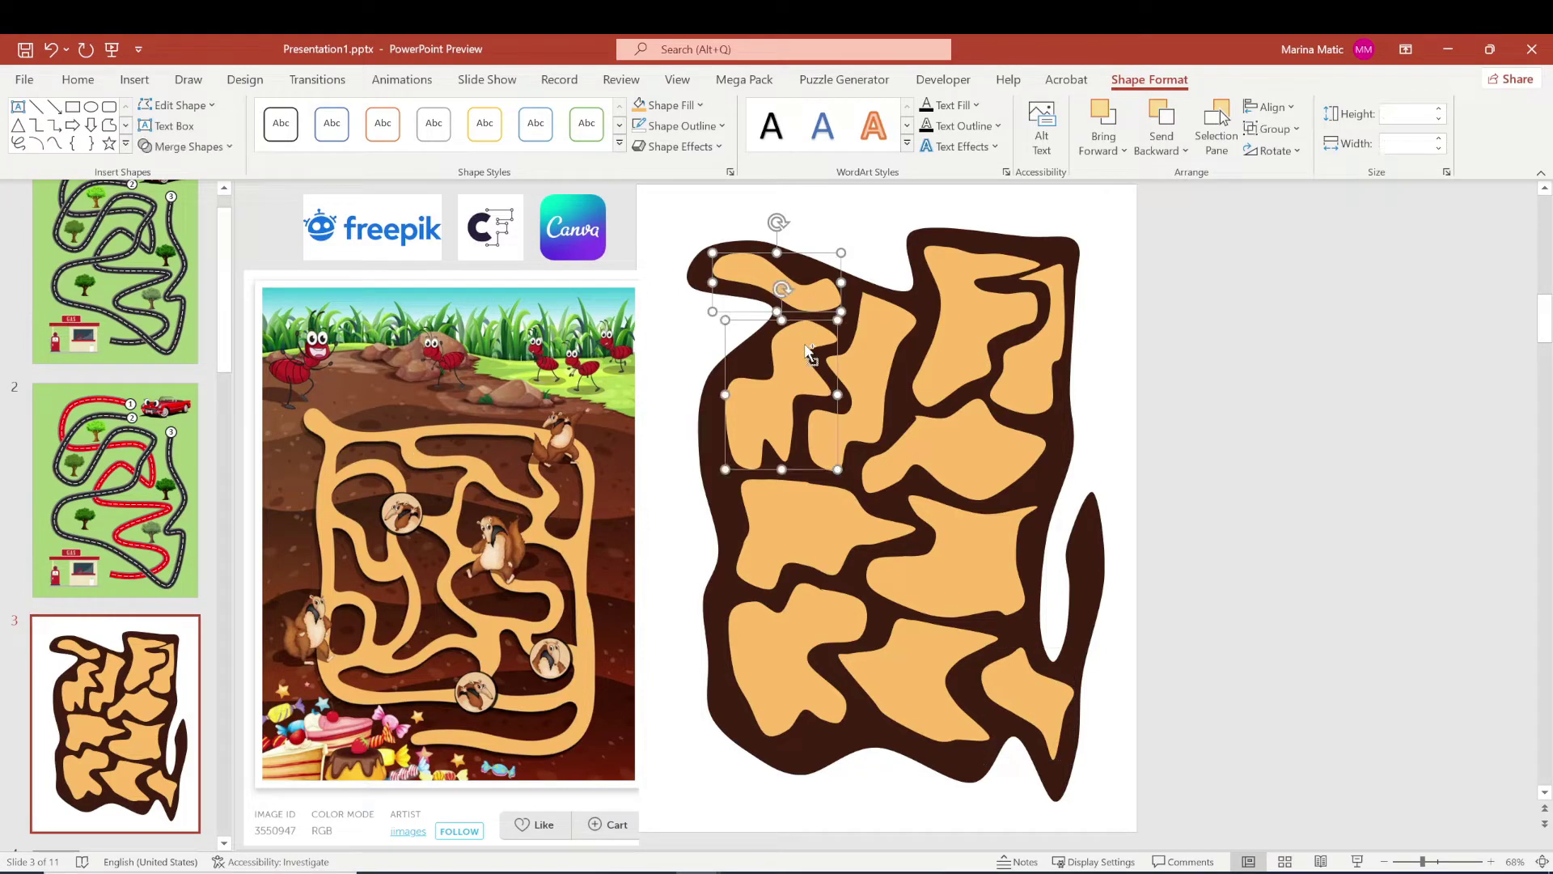
{"action": "left_click", "coordinate": [859, 355], "text": "shift"}
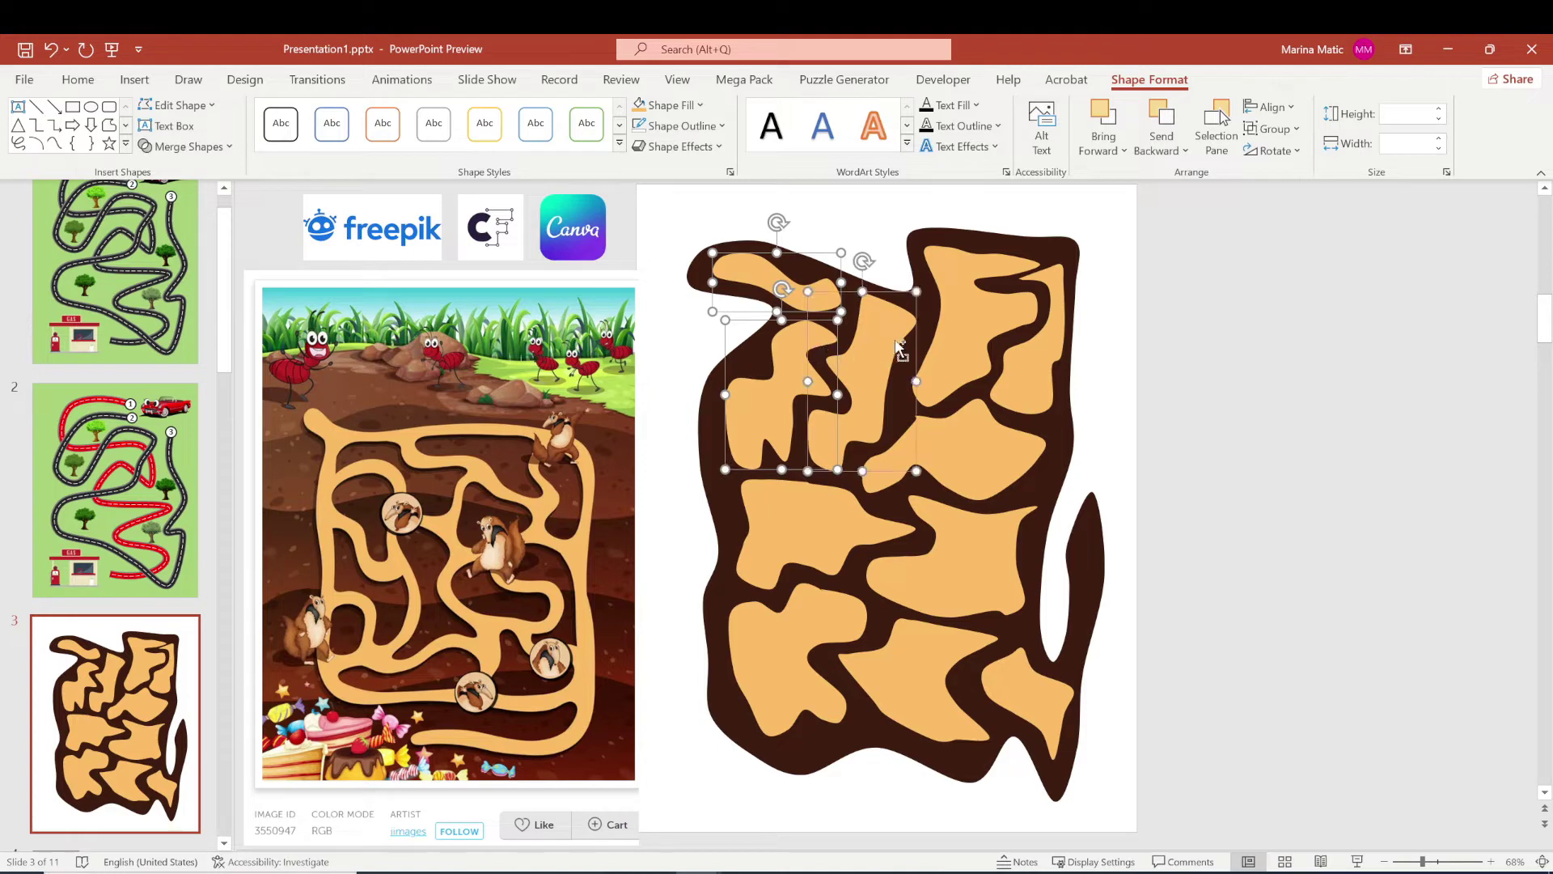
{"action": "left_click", "coordinate": [961, 320], "text": "shift"}
{"action": "left_click", "coordinate": [1048, 371], "text": "shift"}
{"action": "left_click", "coordinate": [971, 440], "text": "shift"}
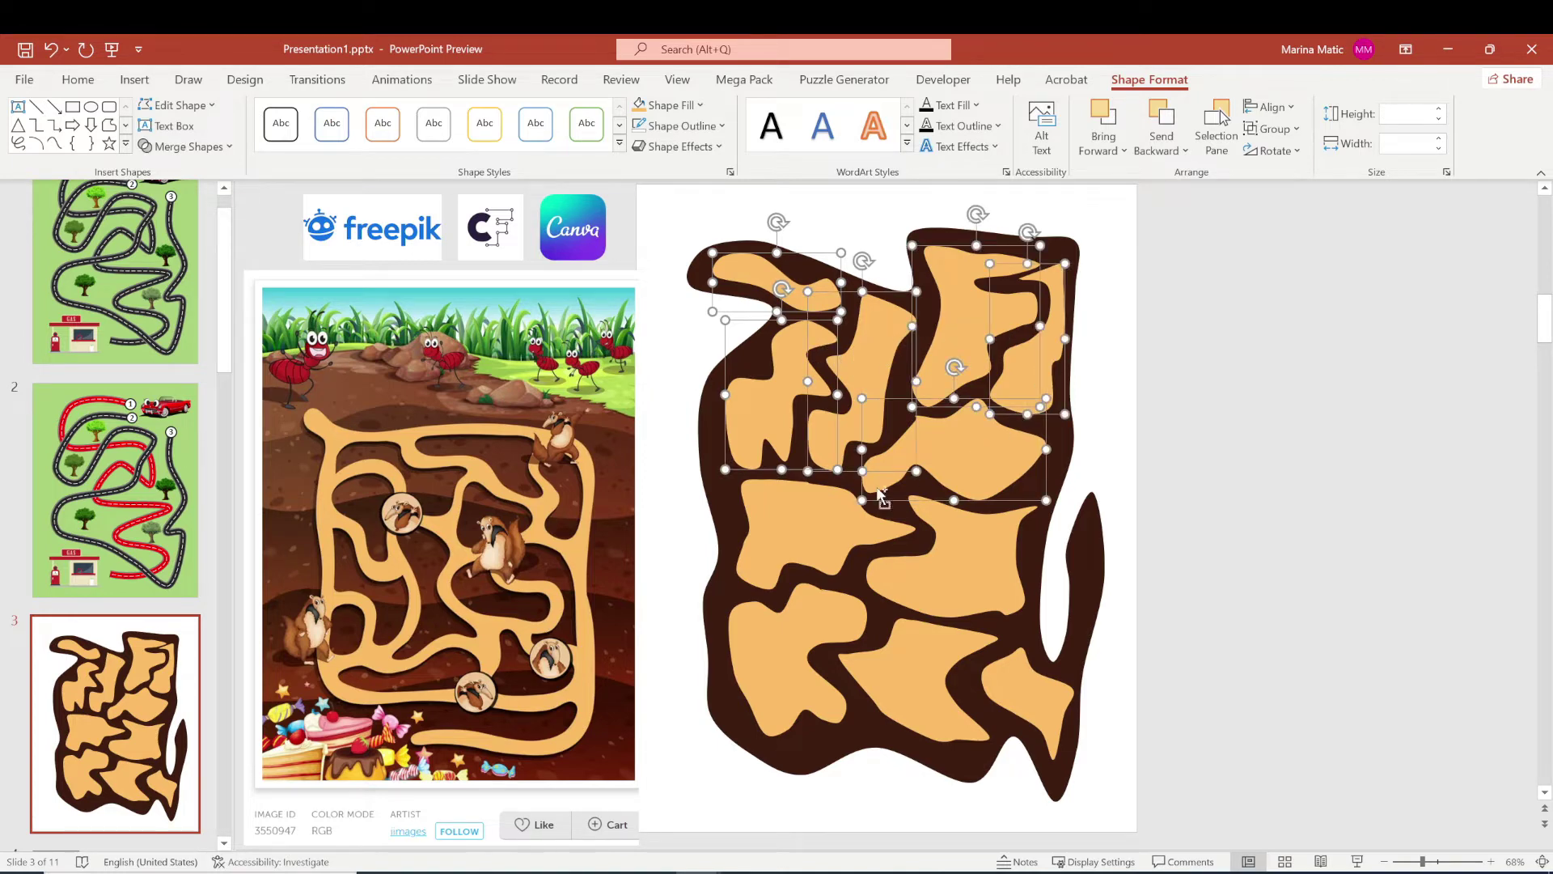
{"action": "left_click", "coordinate": [801, 525], "text": "shift"}
{"action": "left_click", "coordinate": [880, 590], "text": "shift"}
{"action": "left_click", "coordinate": [830, 638], "text": "shift"}
{"action": "left_click", "coordinate": [874, 645], "text": "shift"}
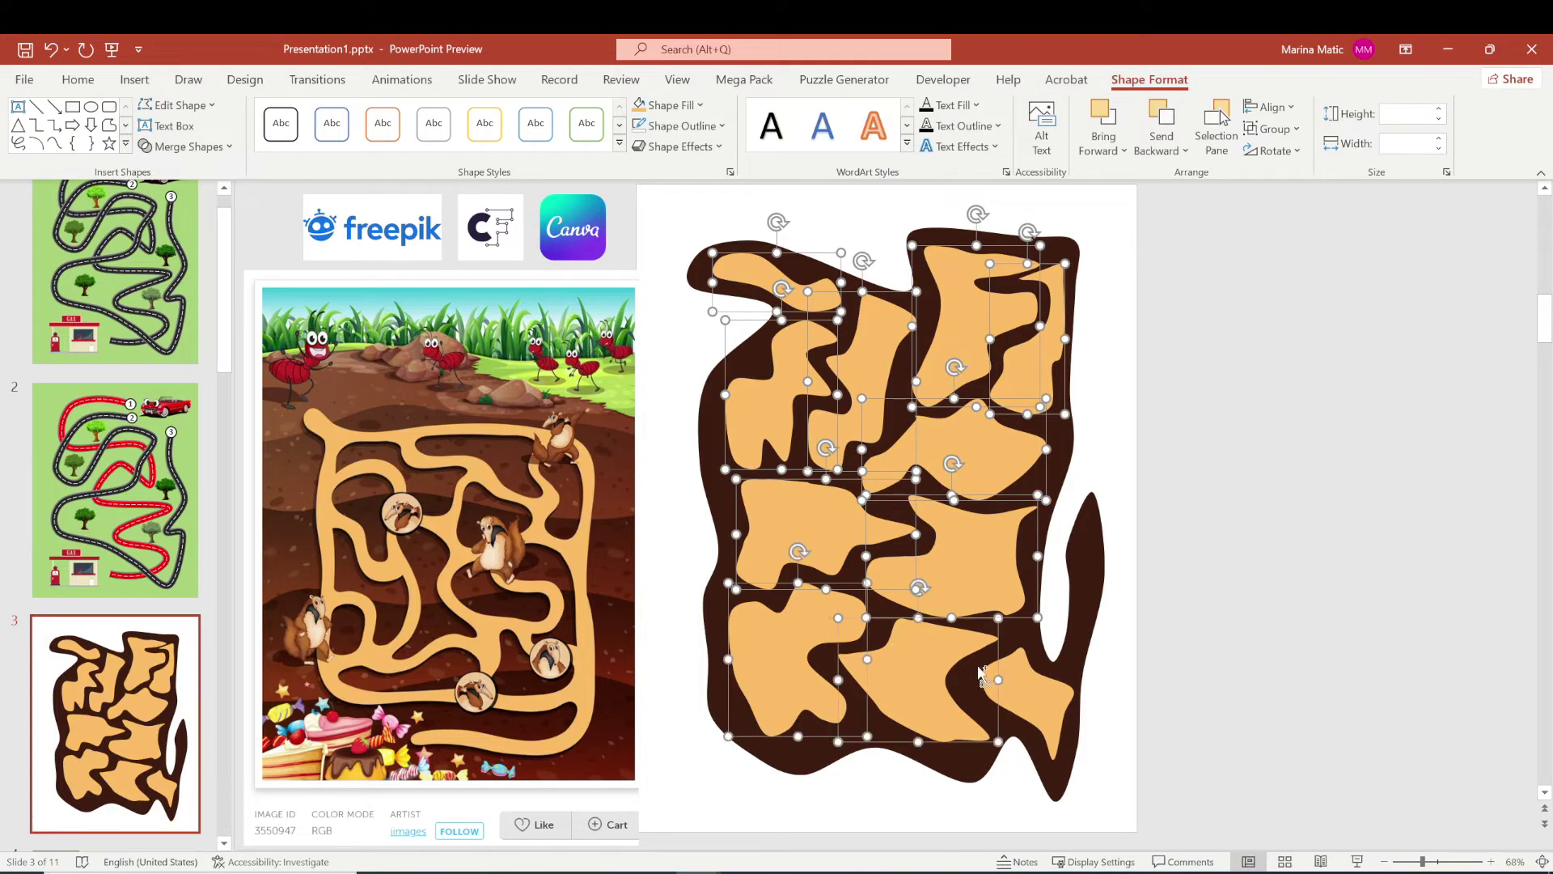
{"action": "left_click", "coordinate": [1007, 676], "text": "shift"}
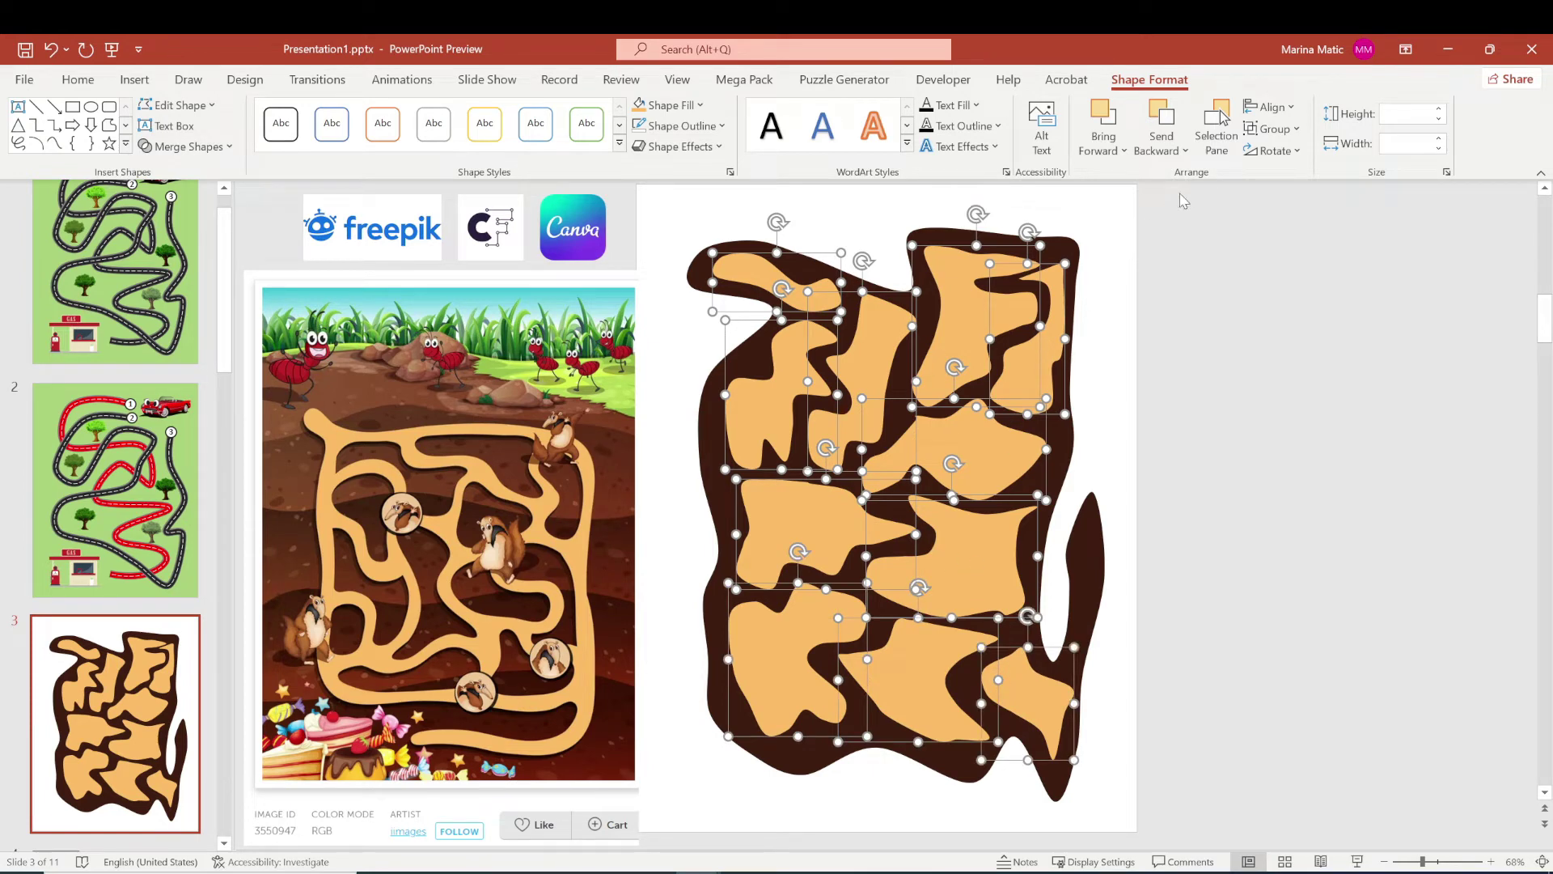
{"action": "left_click", "coordinate": [1270, 129]}
{"action": "left_click", "coordinate": [1266, 159]}
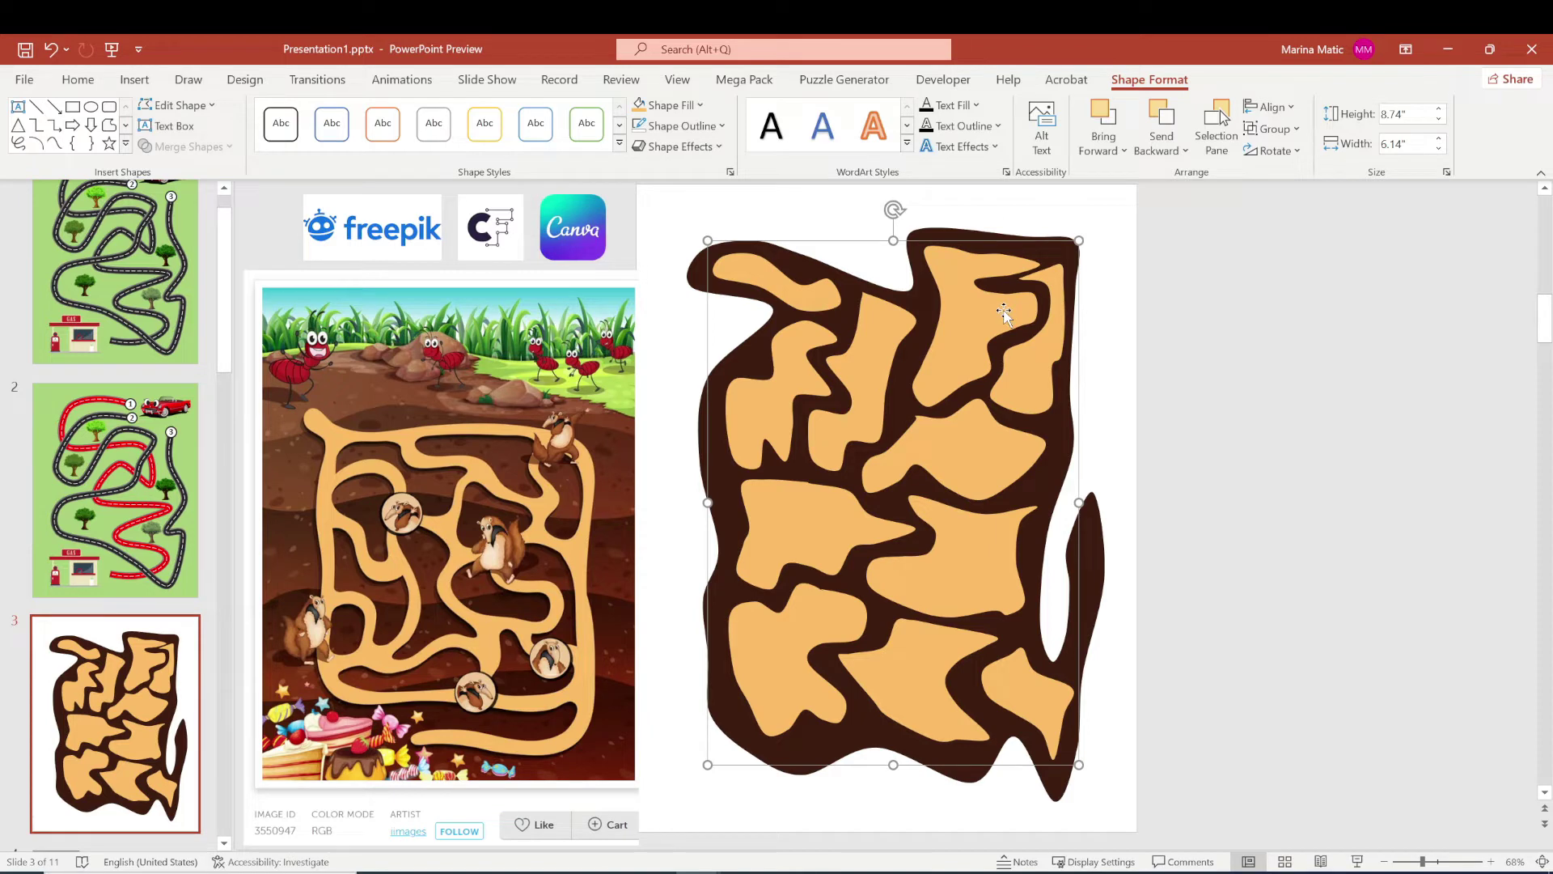
- Duplicate the orange group, place the copy over the original with a slight offset to the left, and fill it brown
{"action": "key", "text": "ctrl+z"}
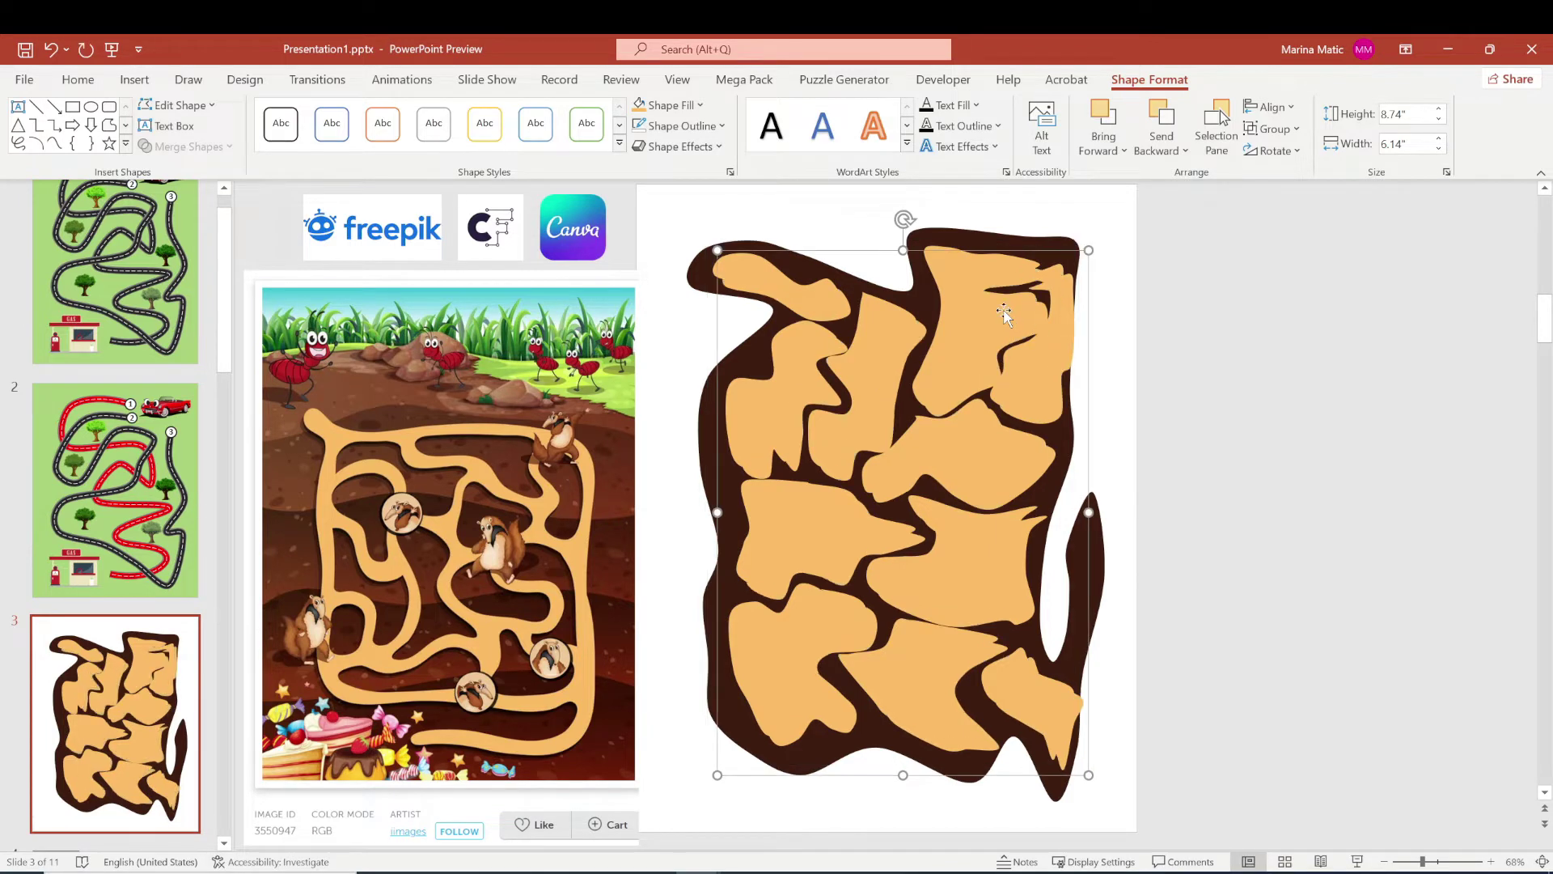
{"action": "key", "text": "ctrl+y"}
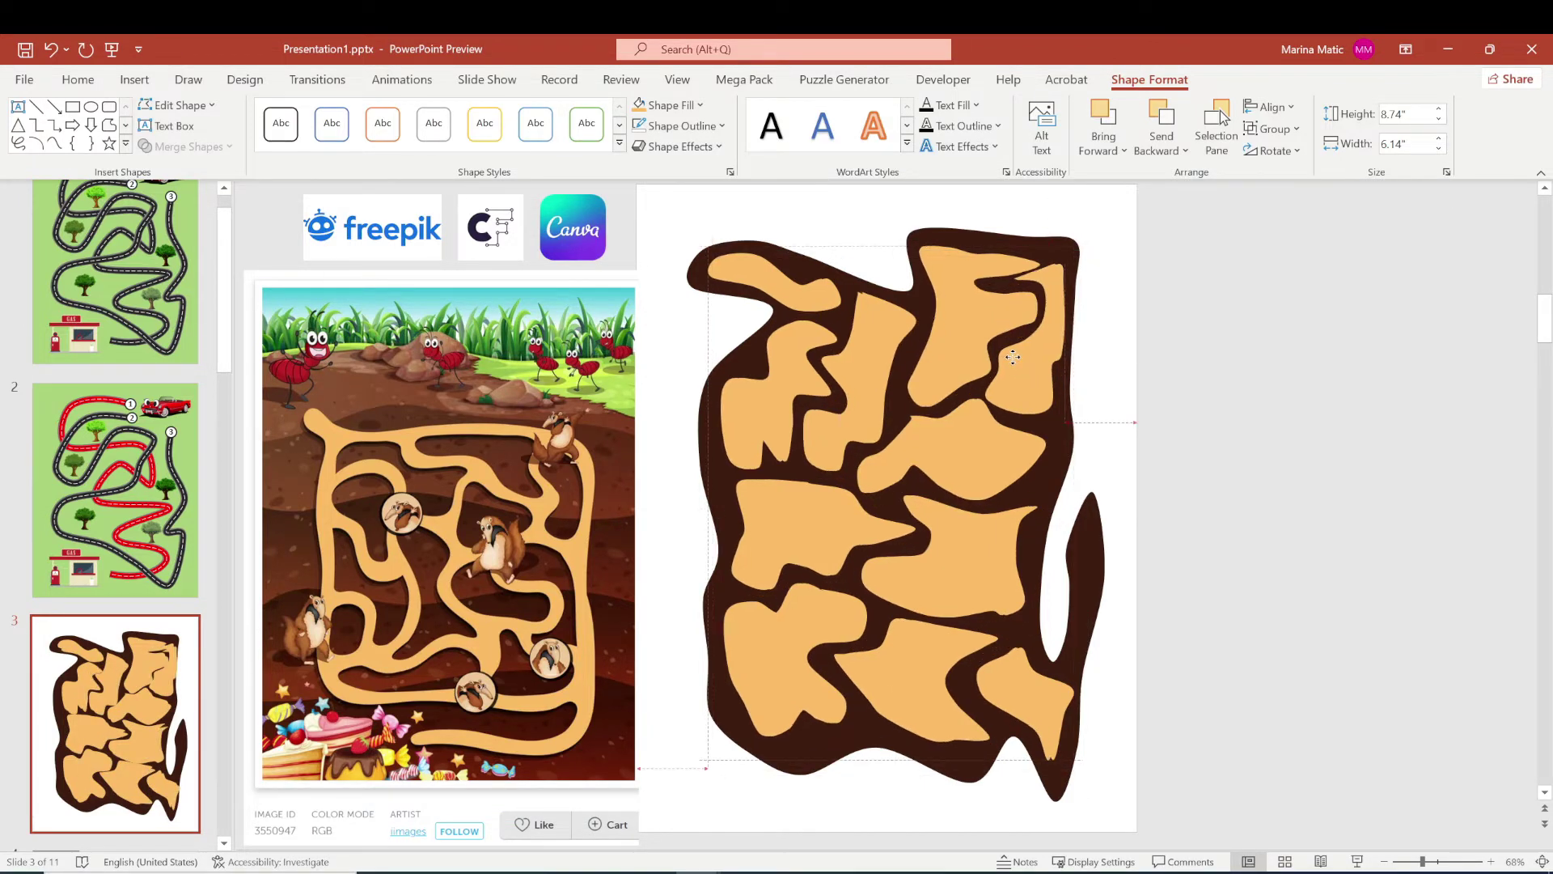
{"action": "left_click", "coordinate": [699, 105]}
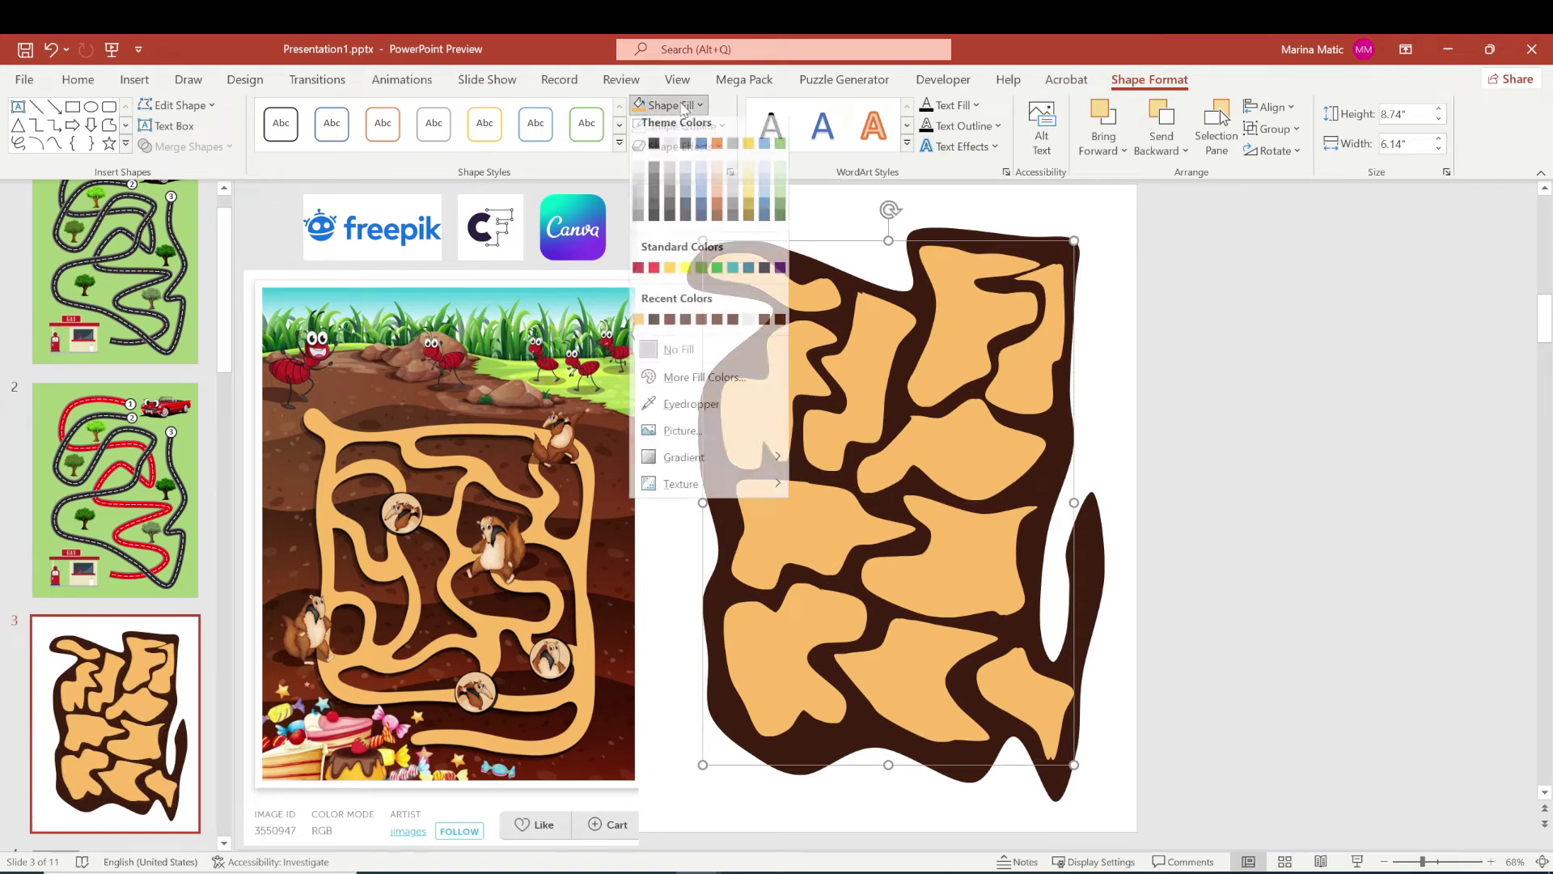
{"action": "left_click", "coordinate": [780, 328]}
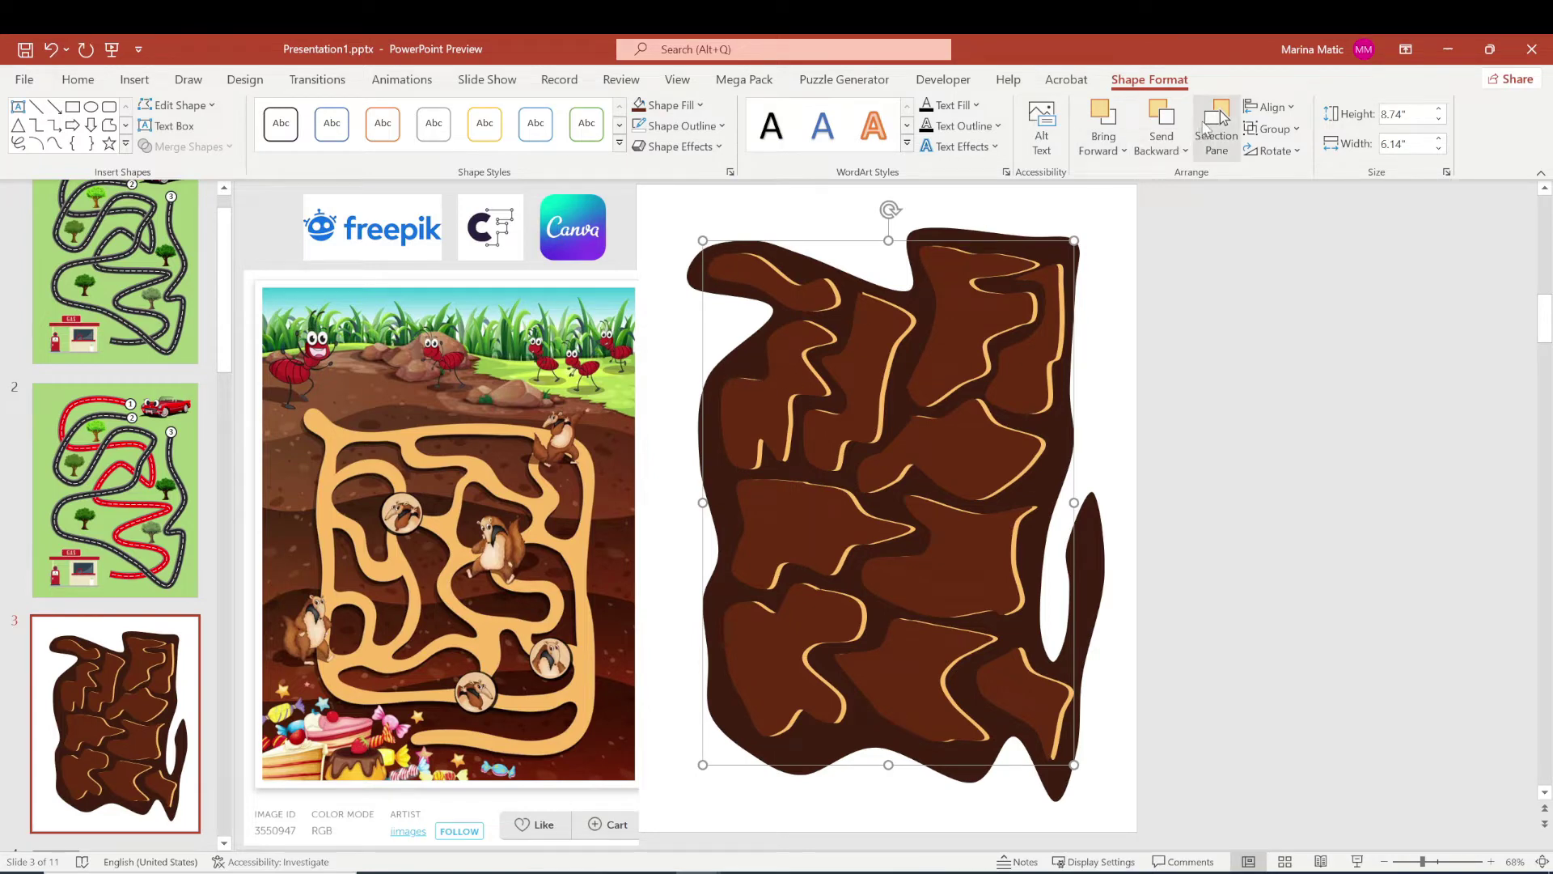
- Send the brown copy behind the orange group and give it a dark brown glow
{"action": "left_click", "coordinate": [1165, 150]}
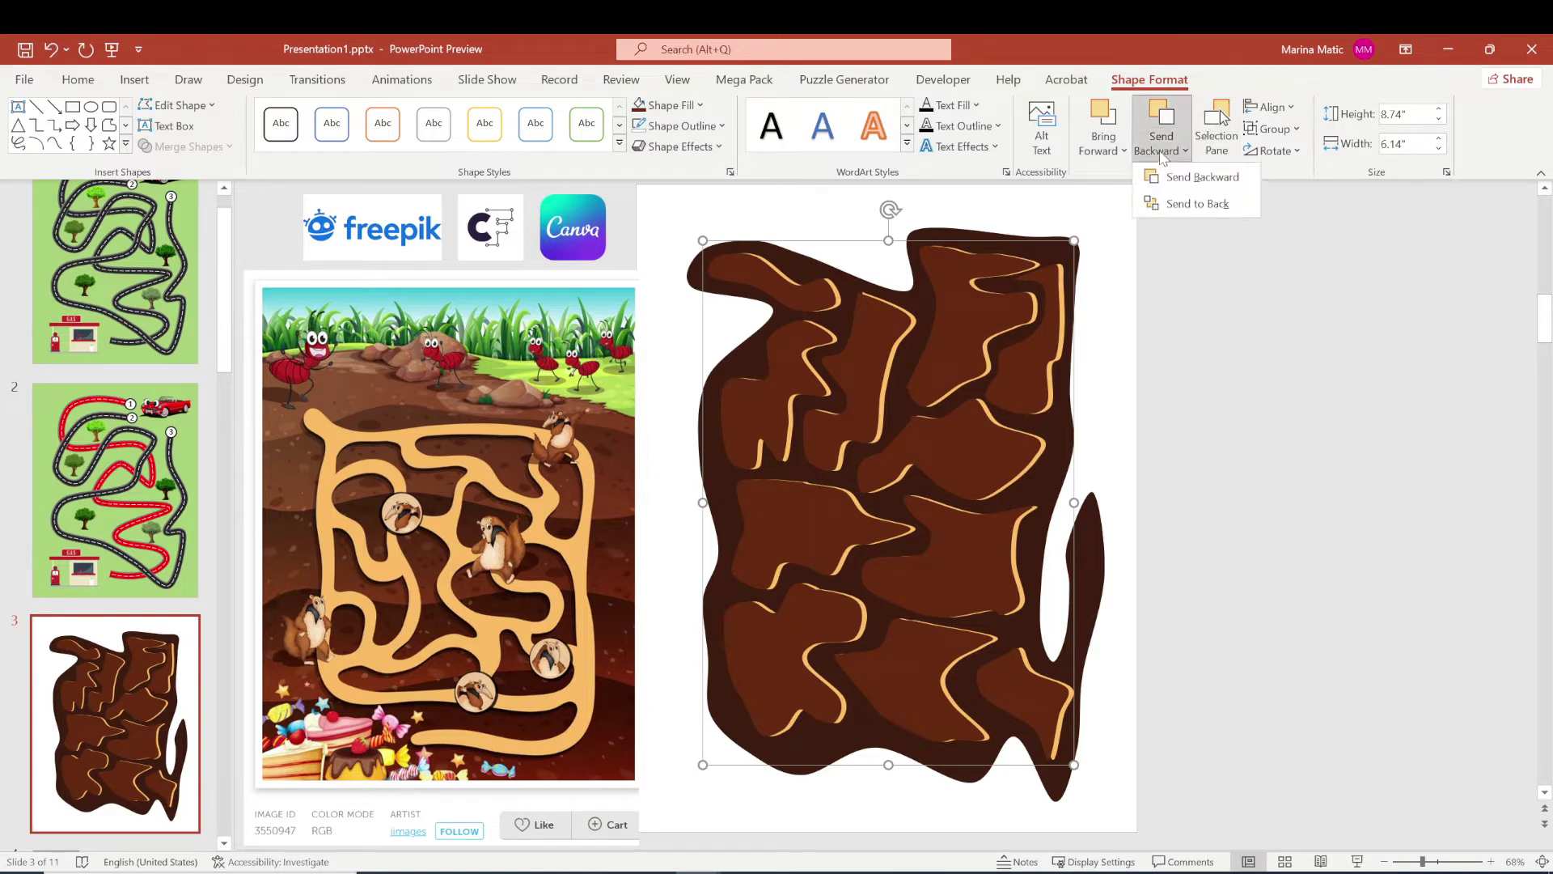
{"action": "left_click", "coordinate": [1184, 204]}
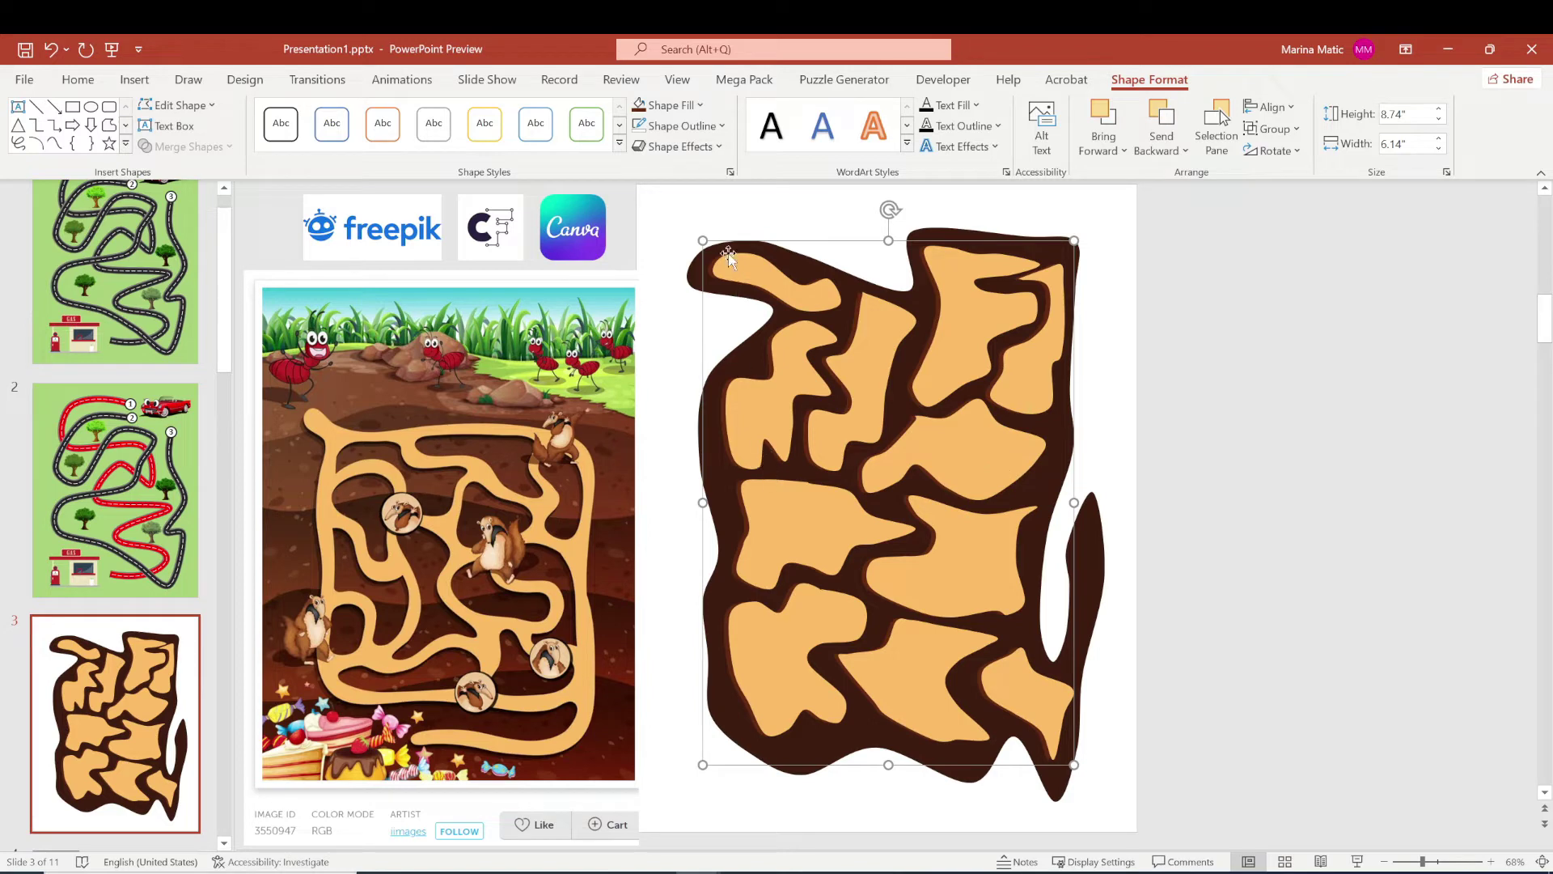
{"action": "left_click", "coordinate": [695, 147]}
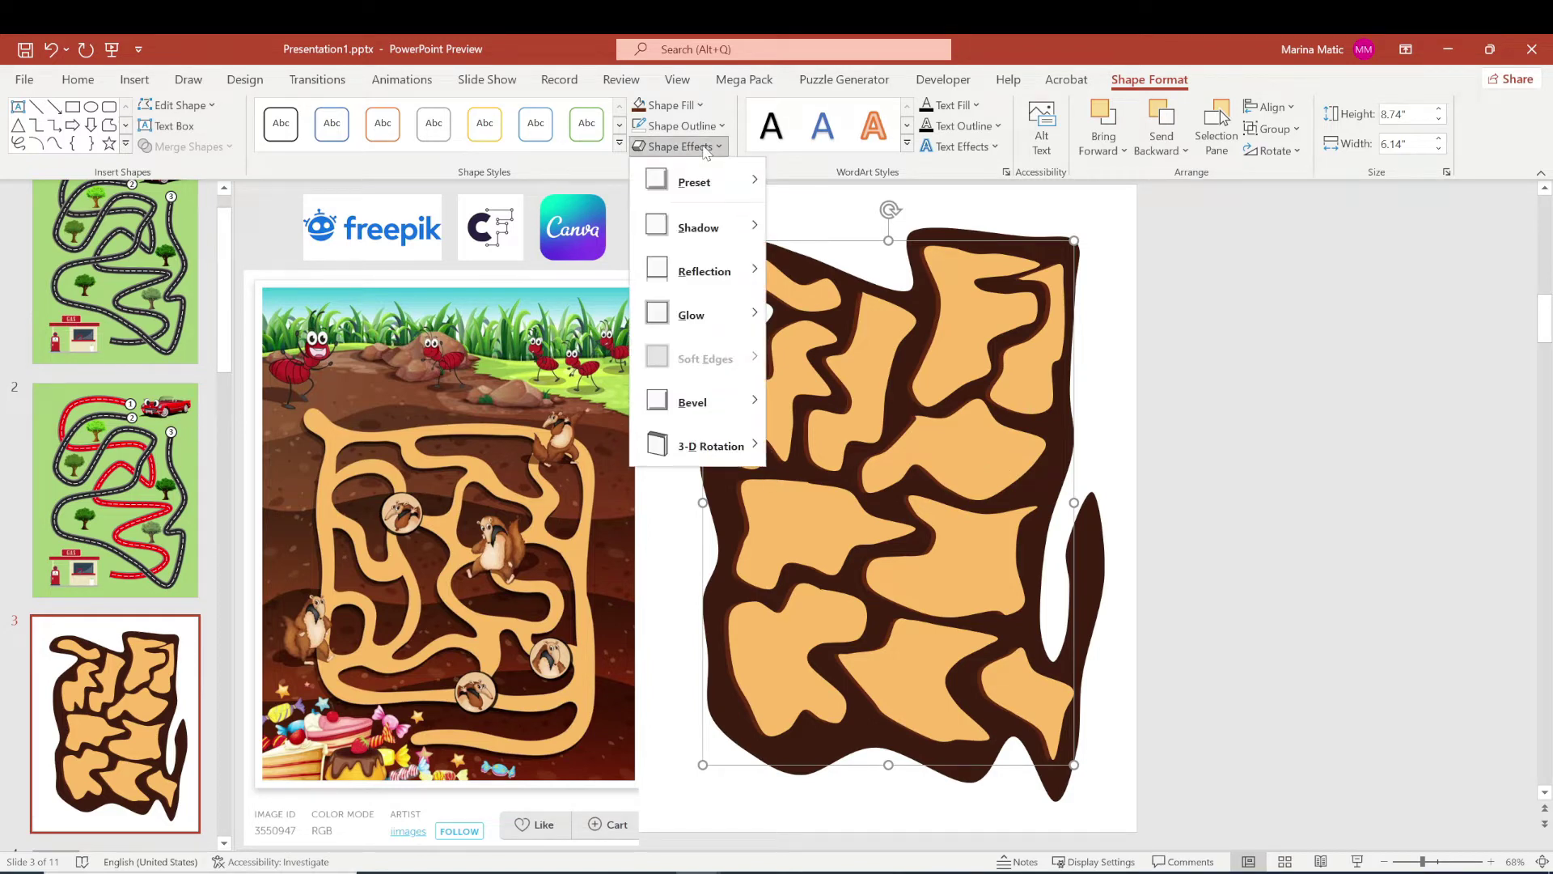
{"action": "mouse_move", "coordinate": [724, 318]}
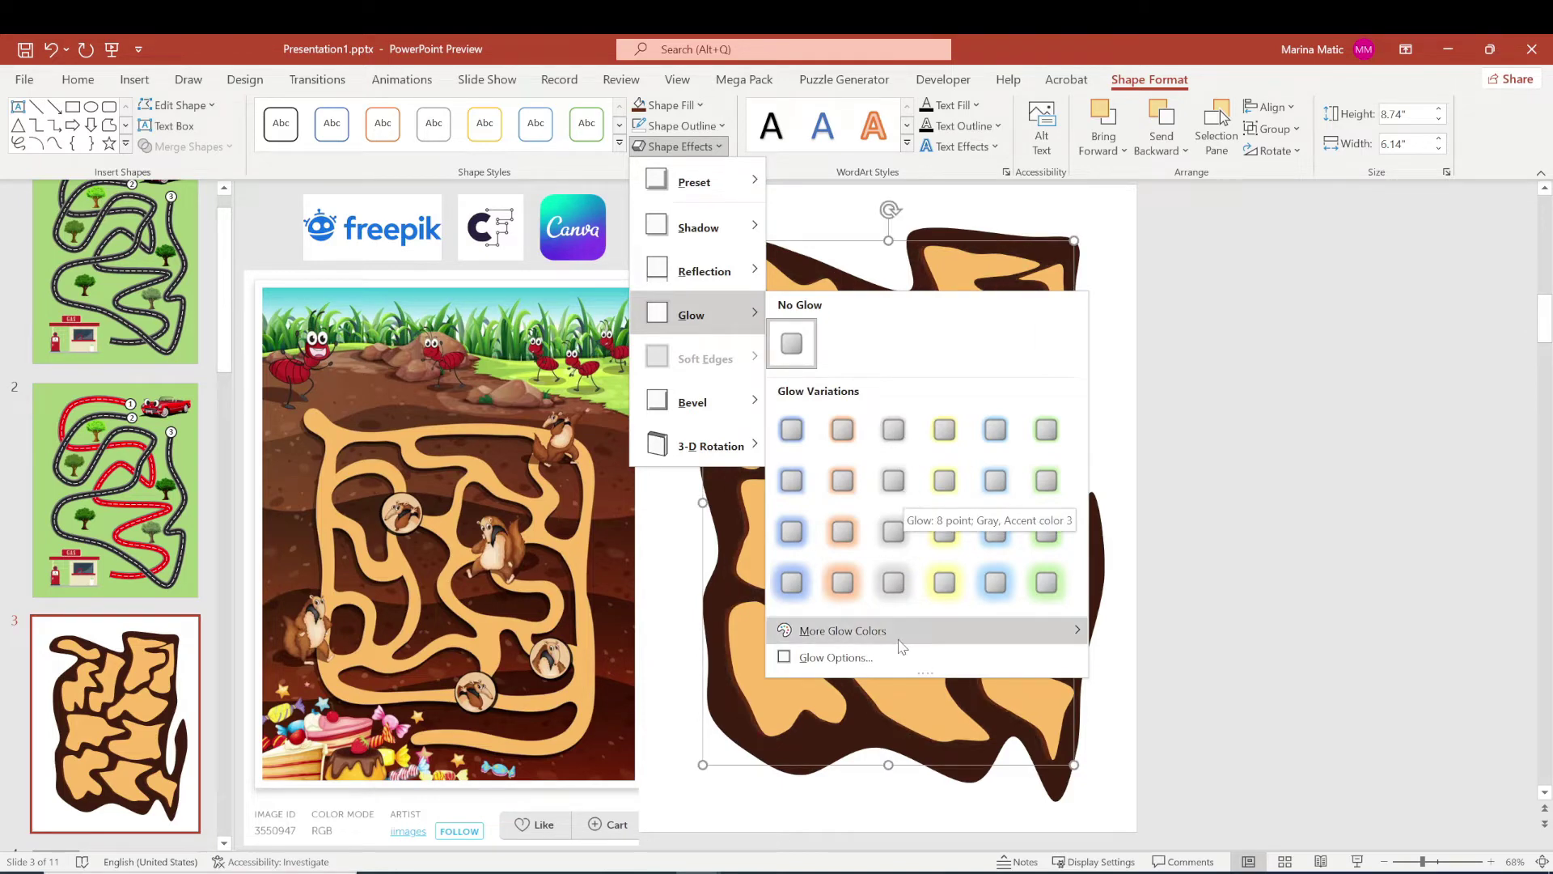
{"action": "mouse_move", "coordinate": [902, 647]}
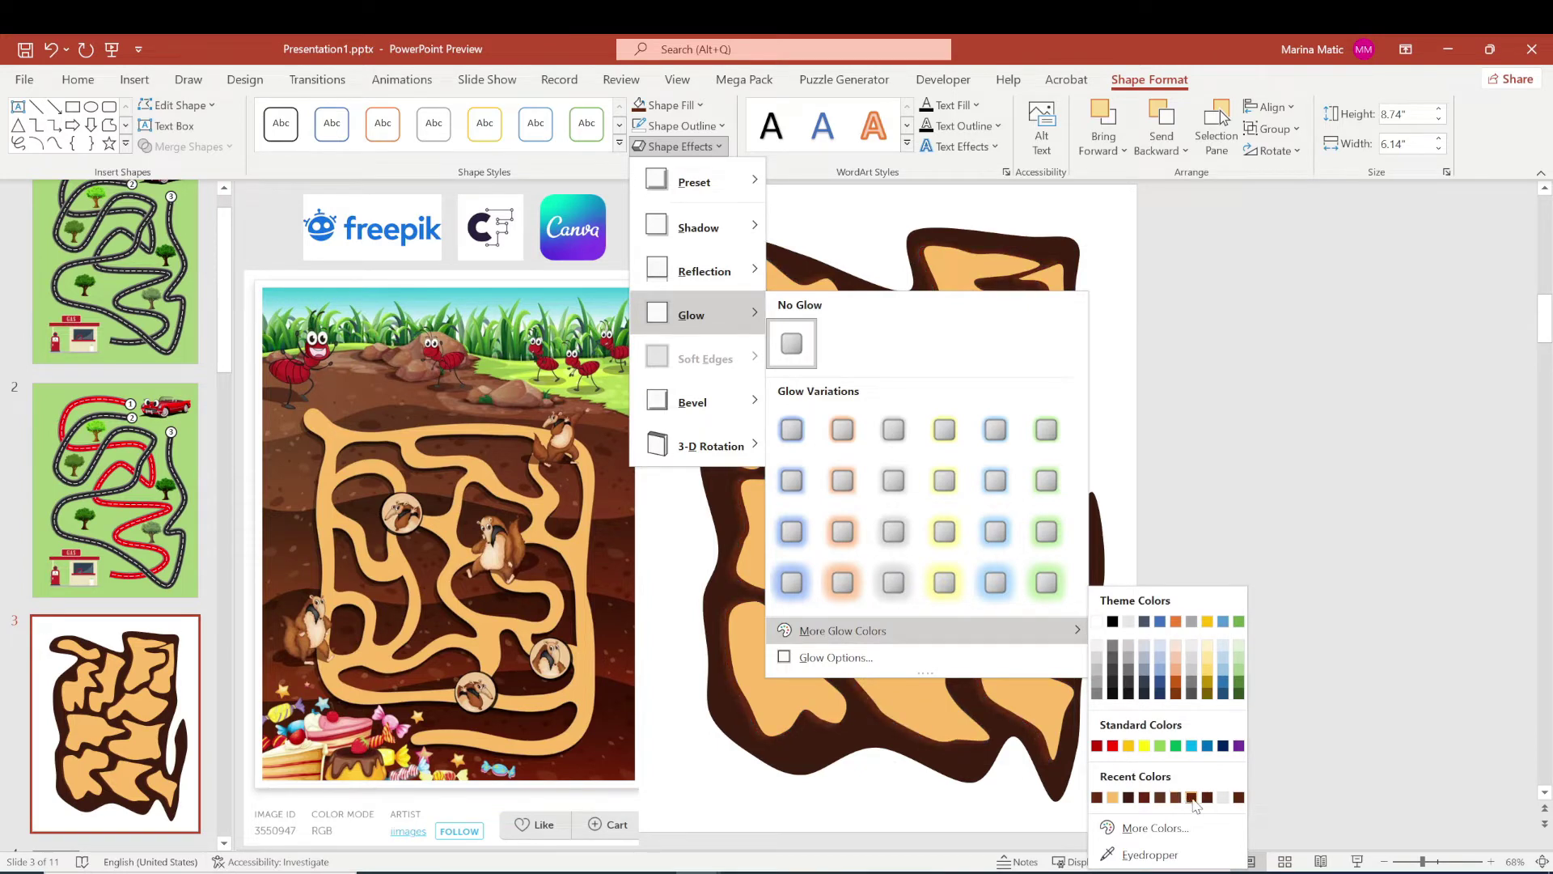
{"action": "left_click", "coordinate": [1191, 798]}
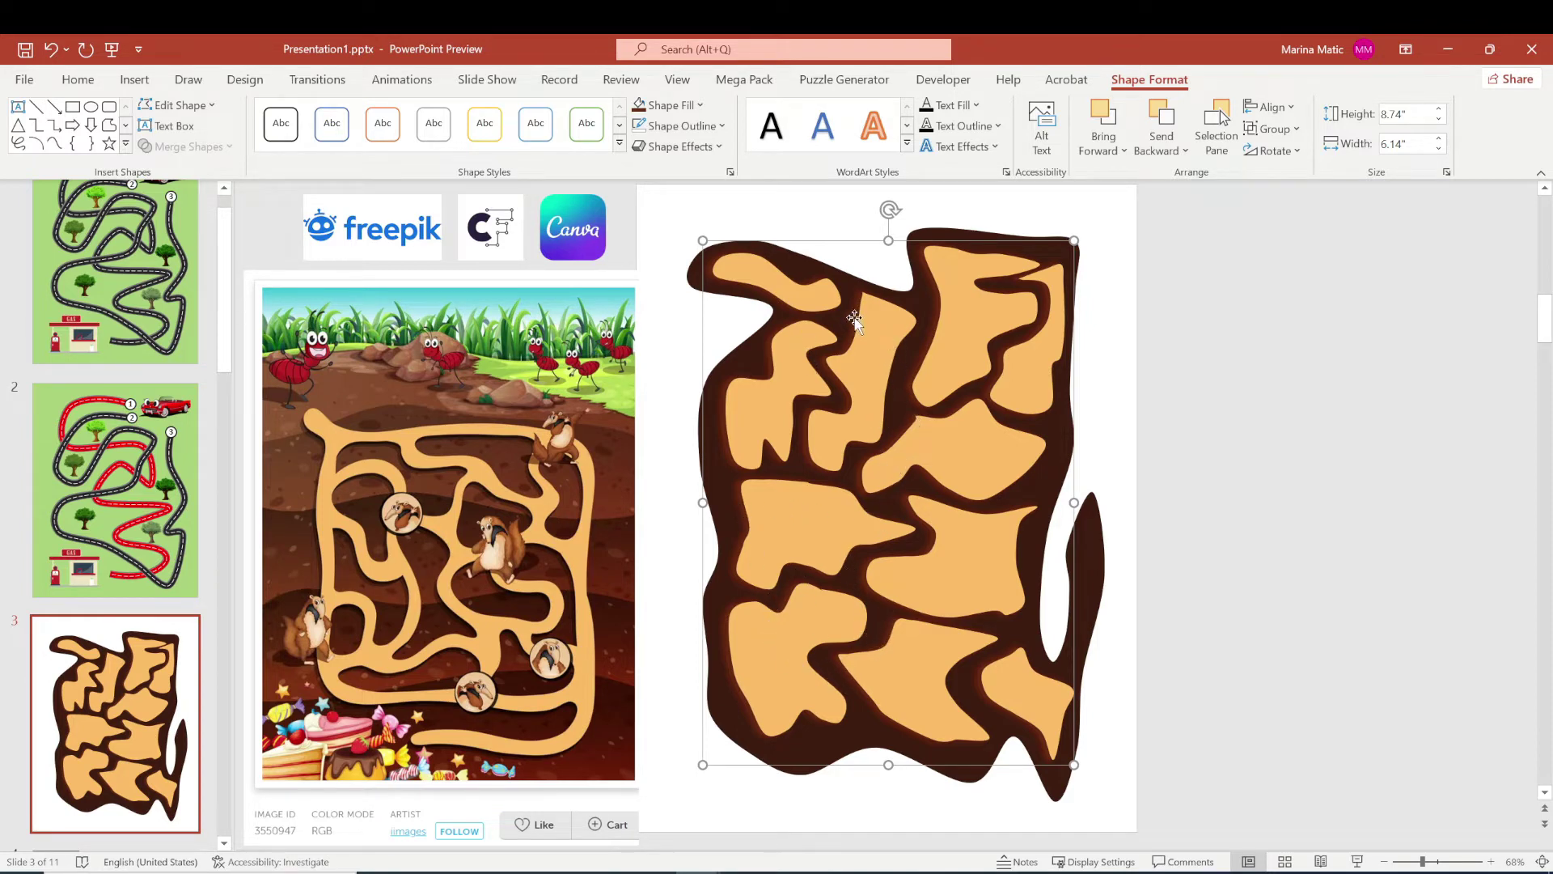
{"action": "left_click", "coordinate": [1115, 407]}
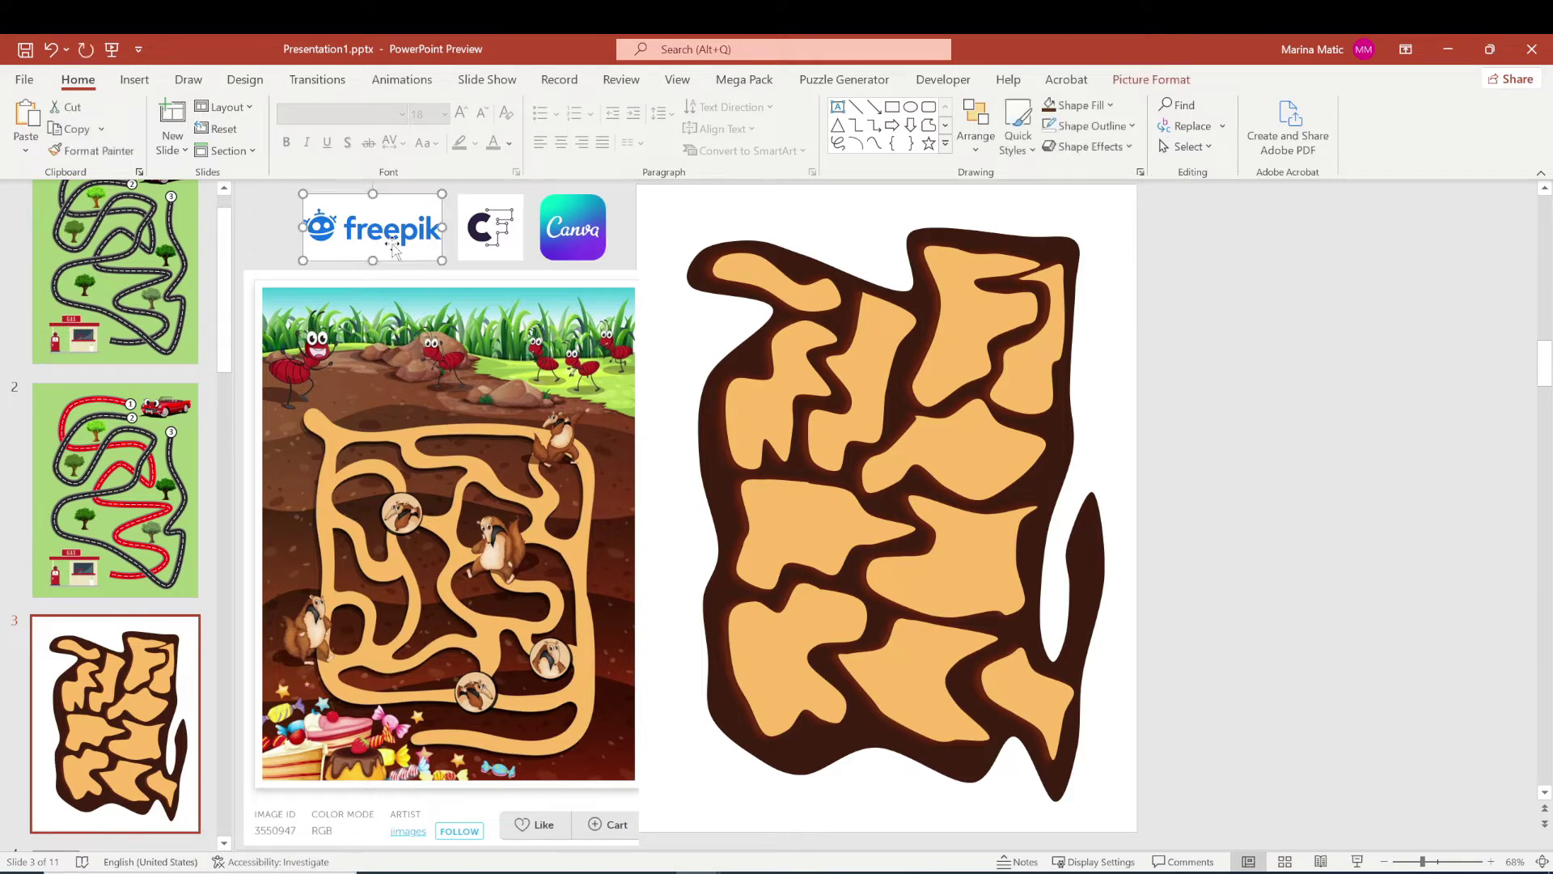
{"action": "left_click", "coordinate": [493, 245]}
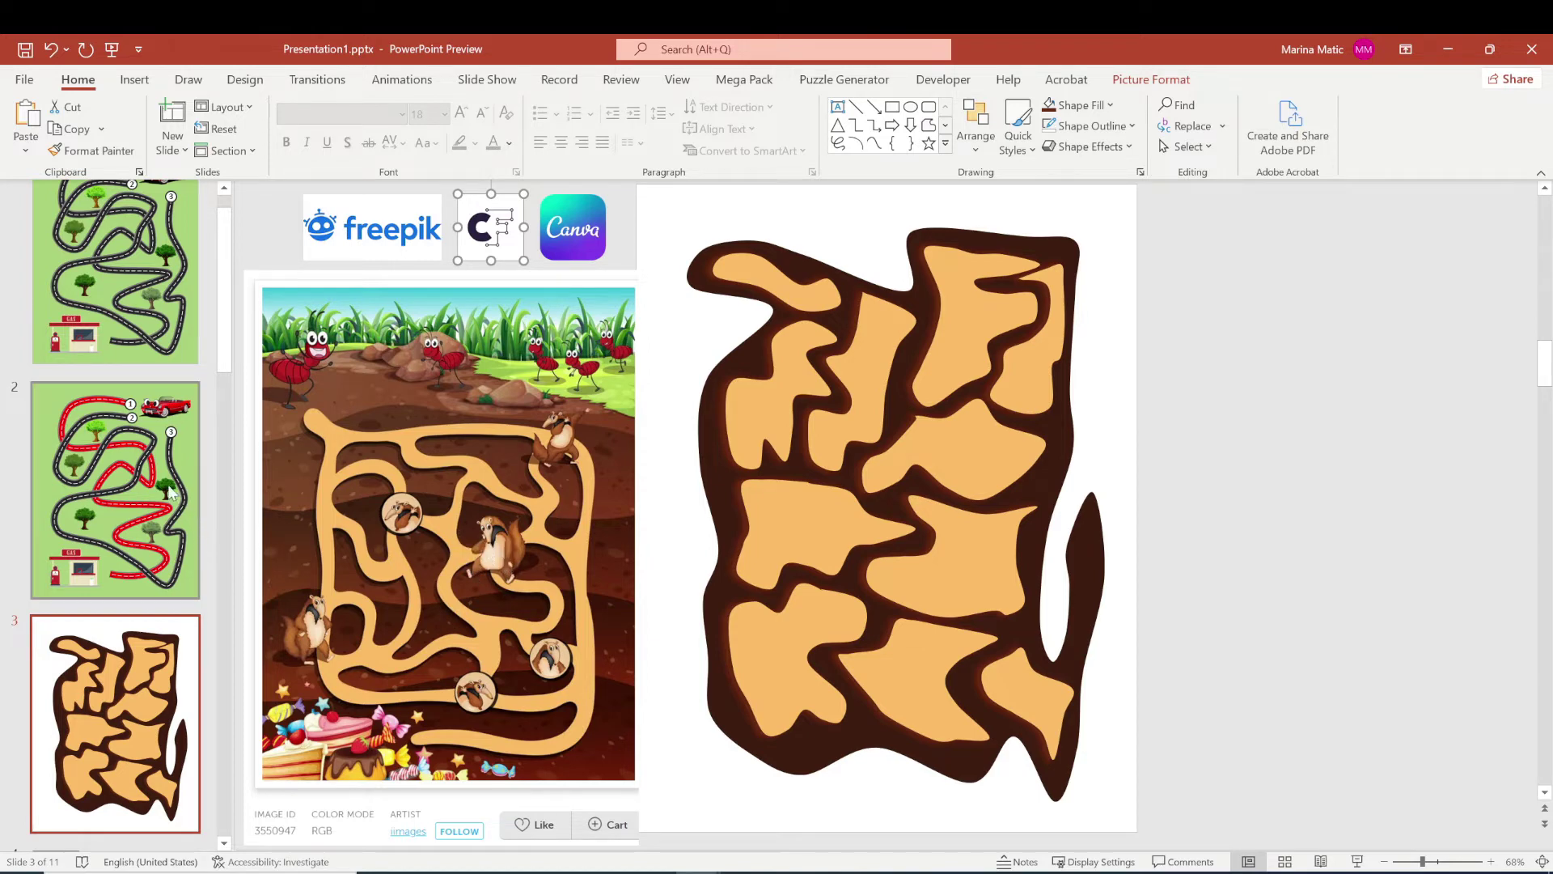
{"action": "left_click", "coordinate": [186, 621]}
{"action": "scroll", "coordinate": [186, 621], "scroll_direction": "down", "scroll_amount": 1}
{"action": "scroll", "coordinate": [186, 621], "scroll_direction": "down", "scroll_amount": 2}
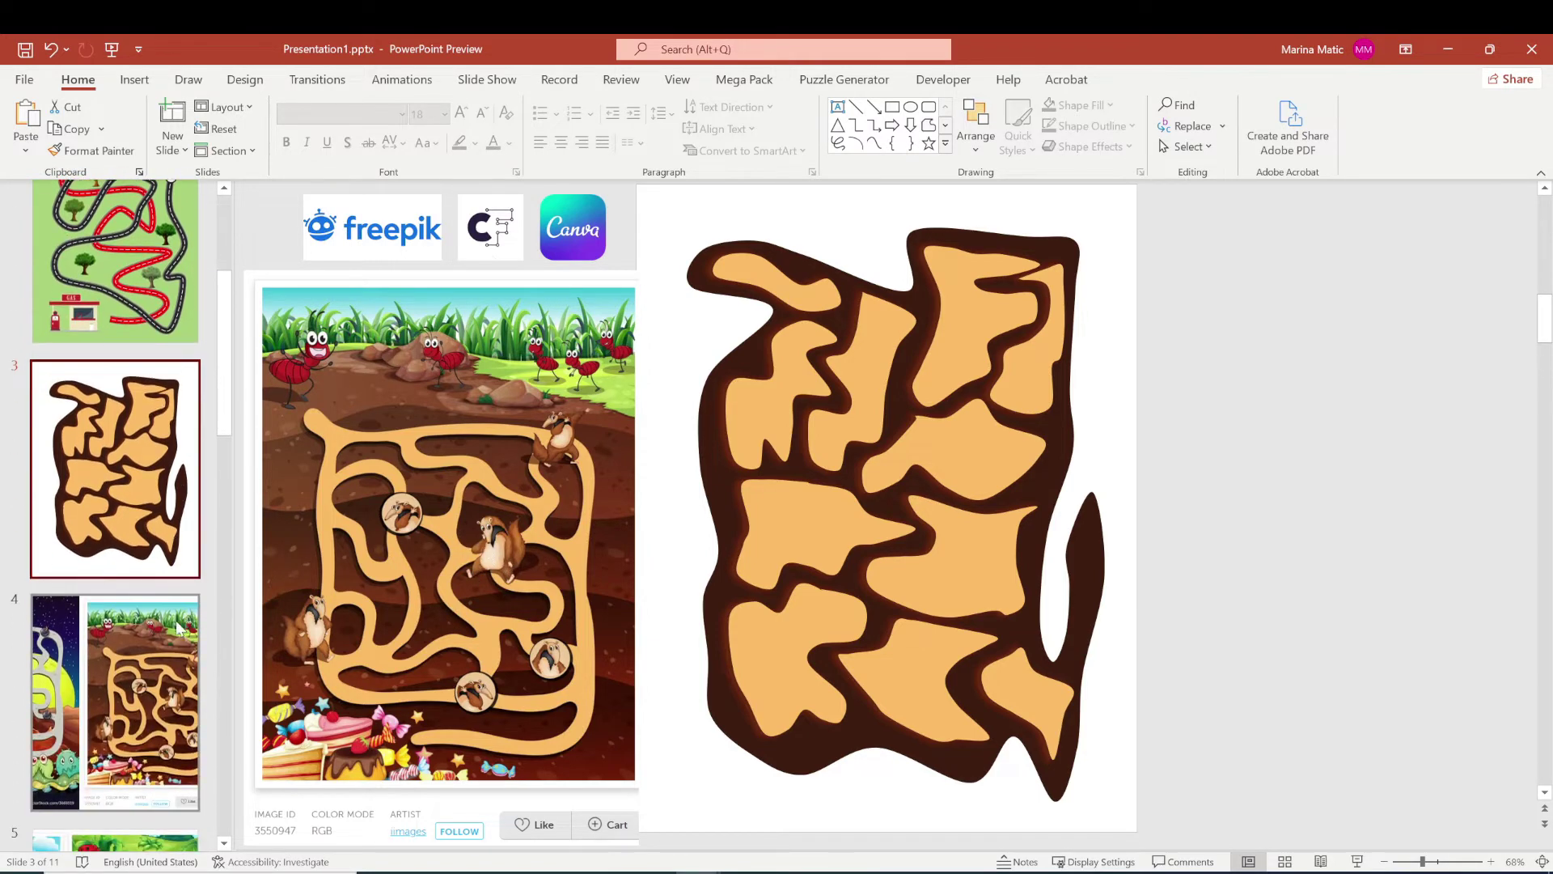